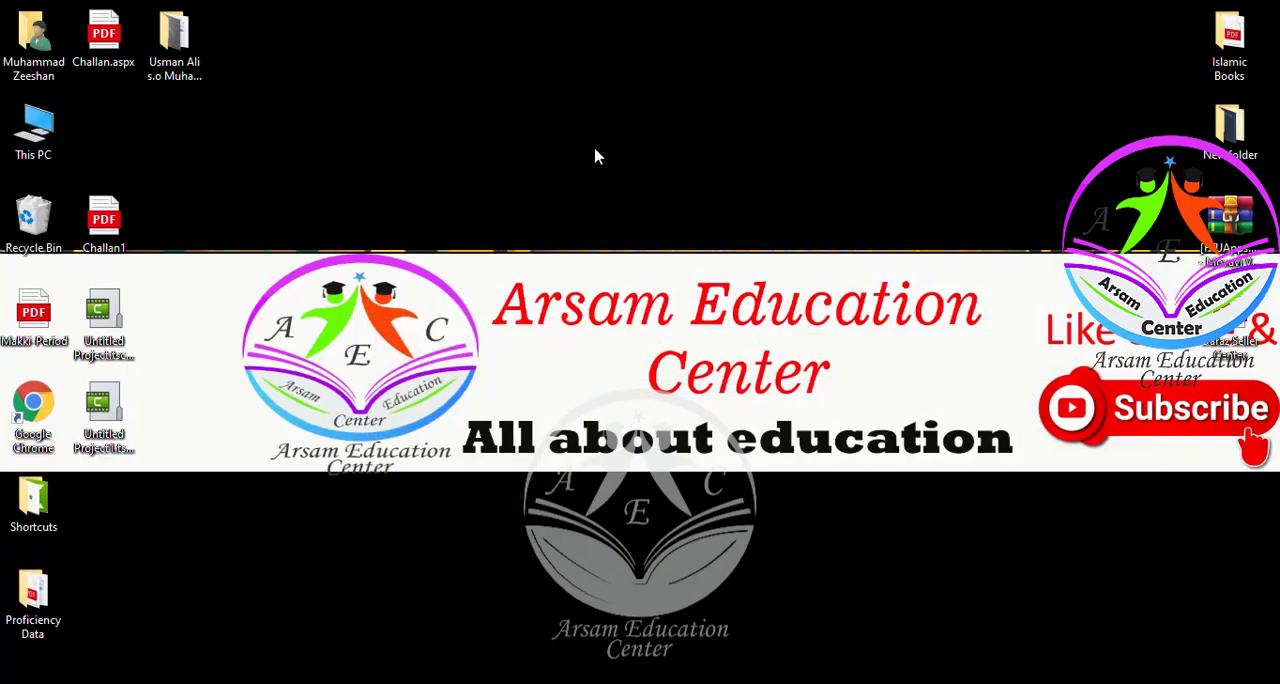
right_click(318, 176)
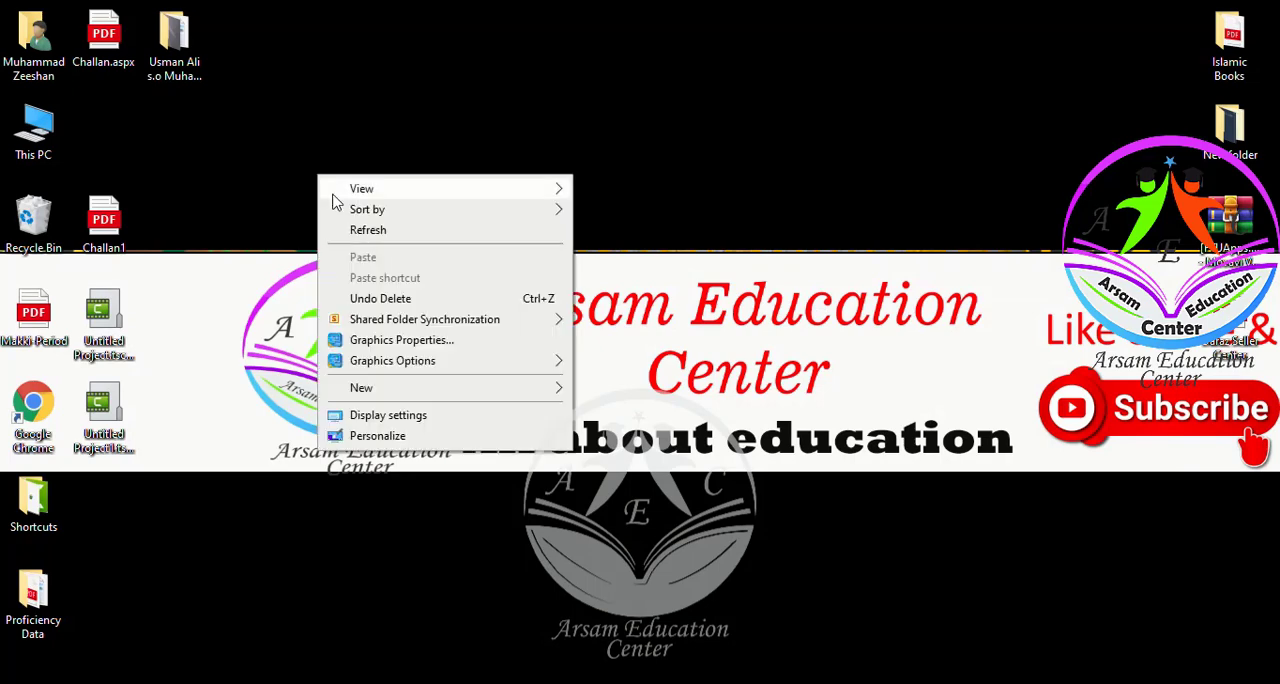
click(345, 229)
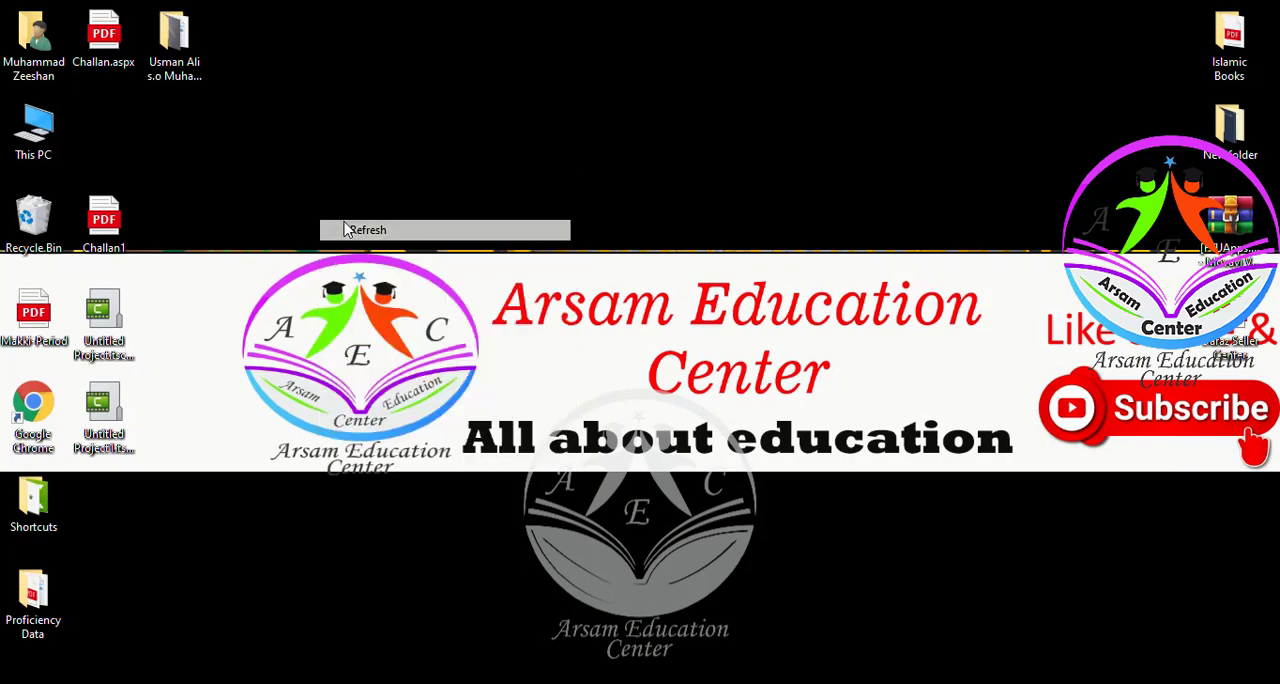
Open the student's folder on the desktop, open its Word document, and maximize the document window
double_click(190, 67)
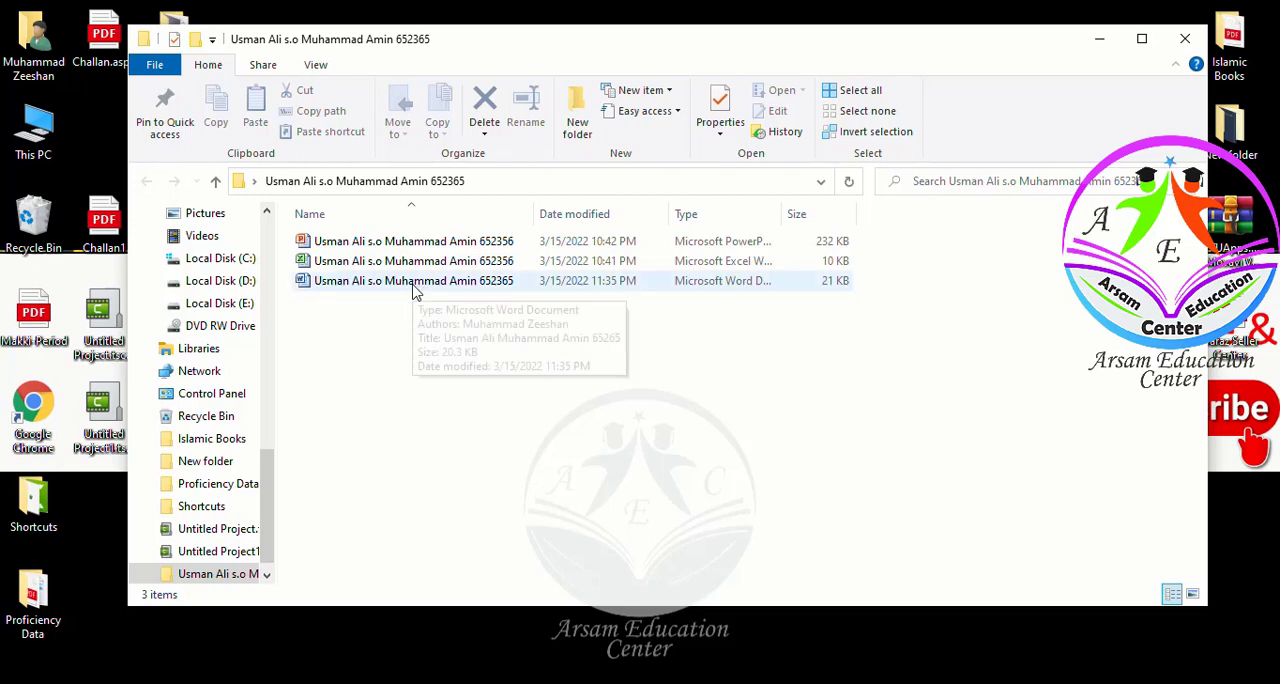
click(416, 289)
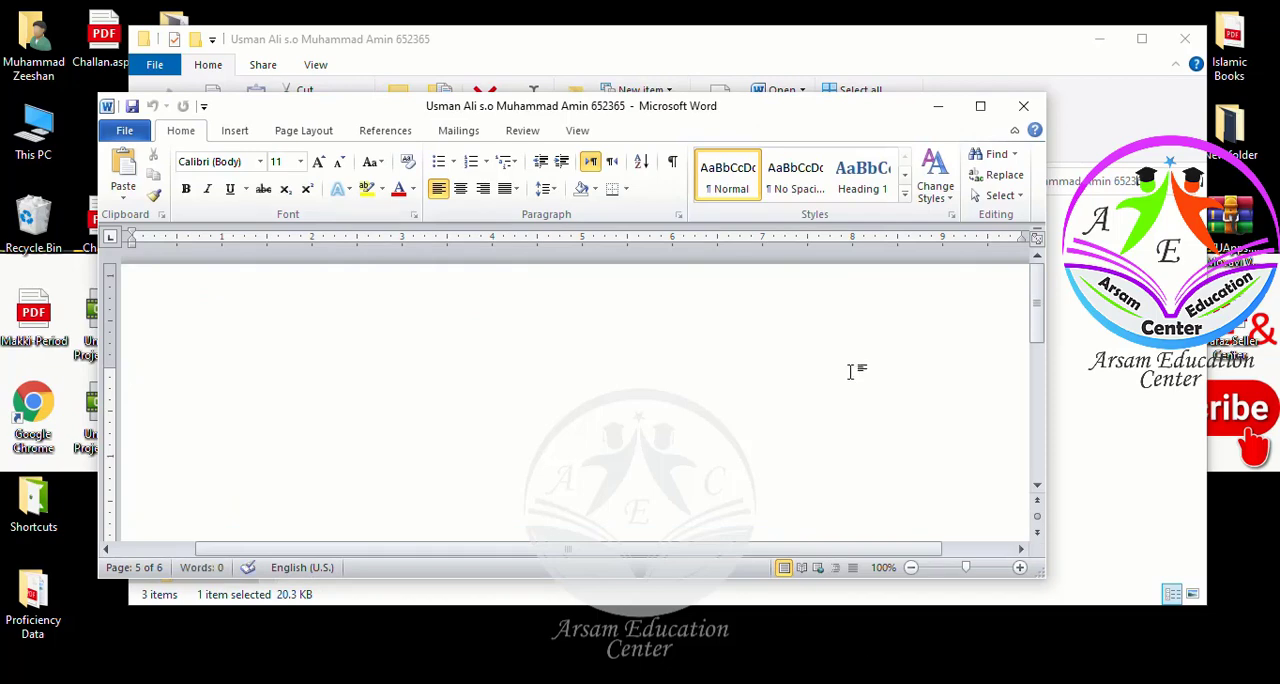
click(980, 106)
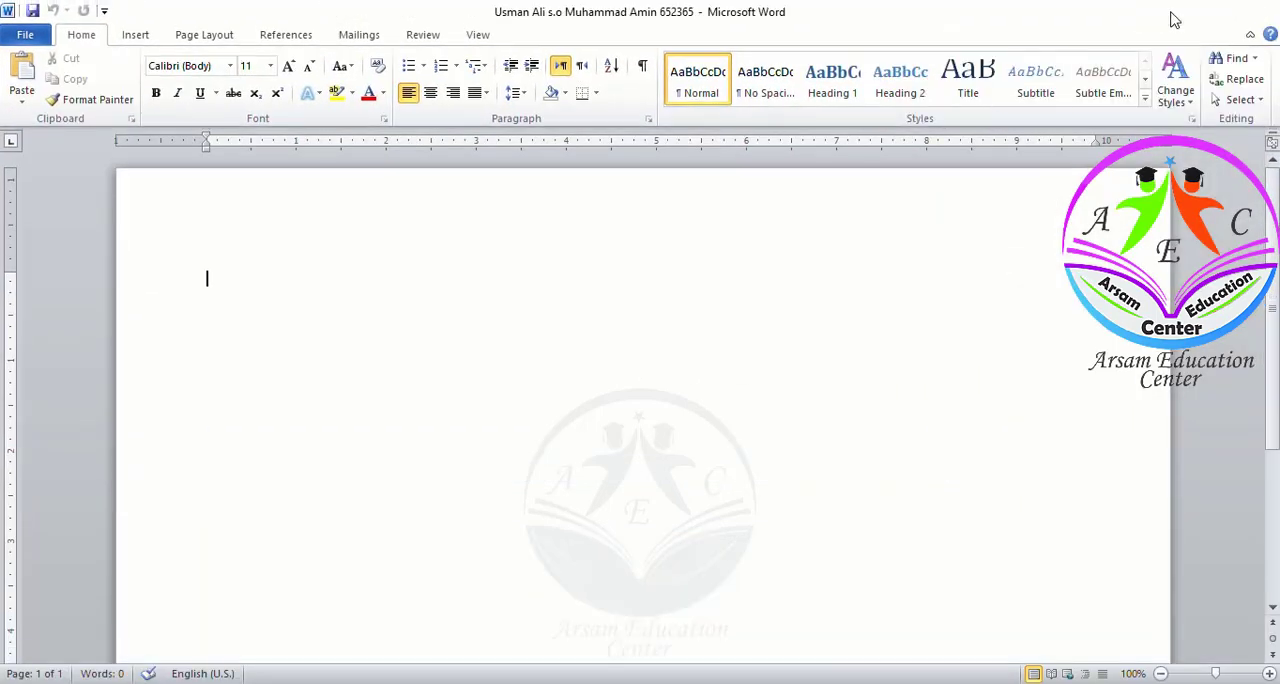
Switch to the MS Word Proficiency Tests document to read the test questions
click(1170, 16)
click(1103, 46)
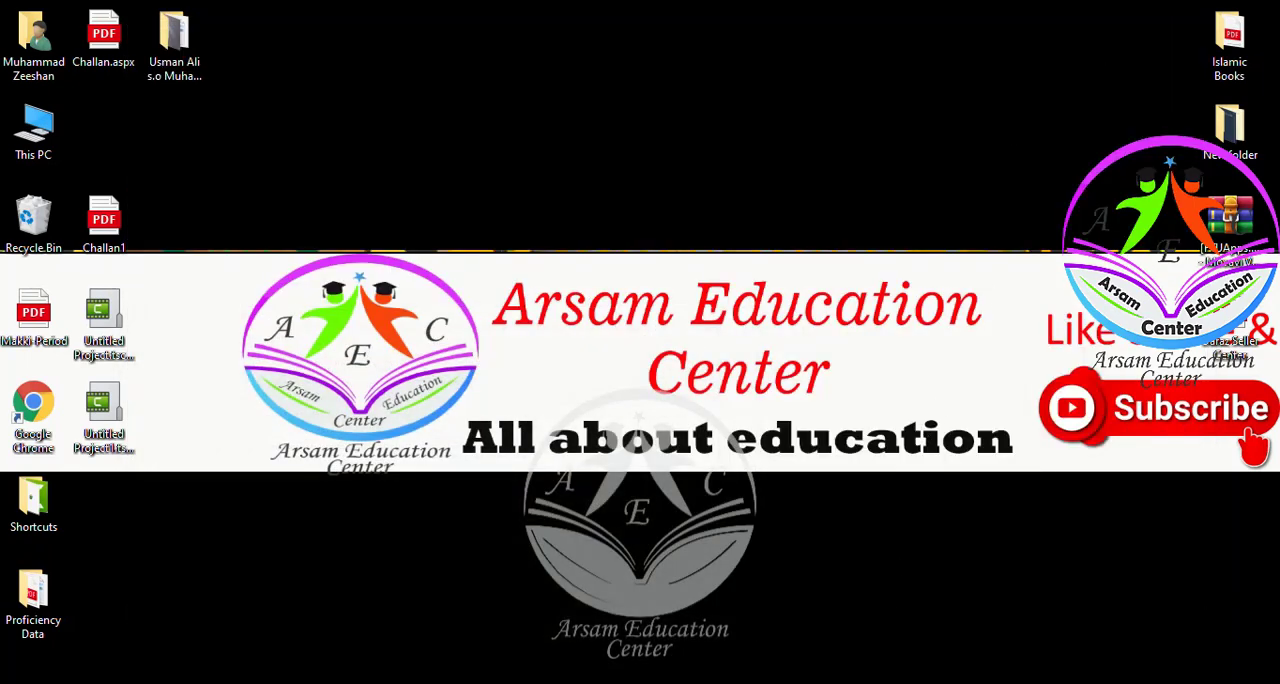
click(790, 655)
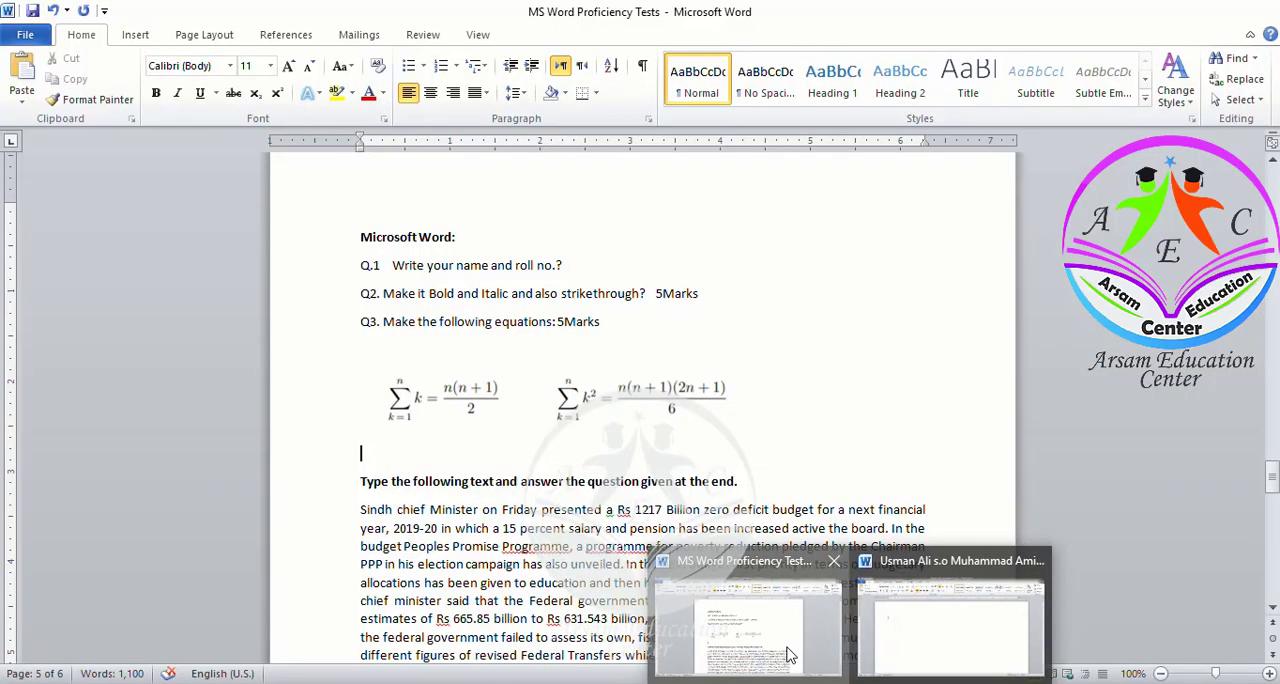
click(570, 517)
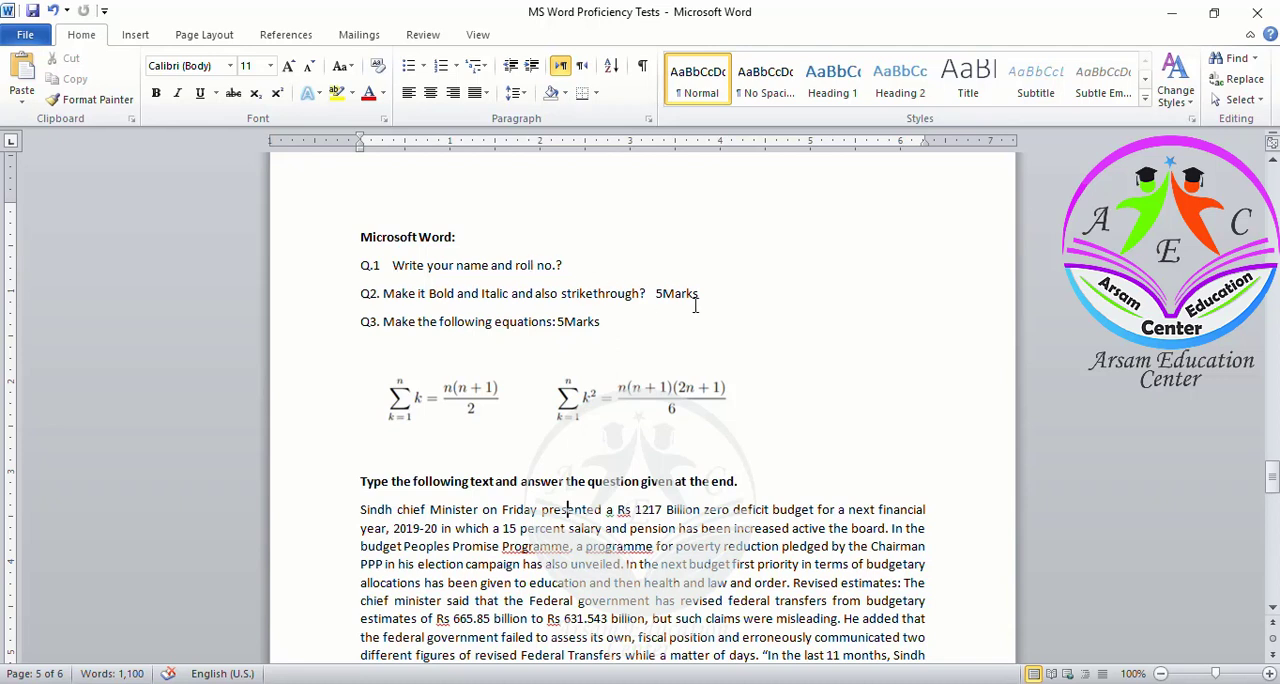
Return to the blank answer document and enter the student's name and roll number on the first line
key(alt+Tab)
key(alt+Tab)
key(alt+Tab)
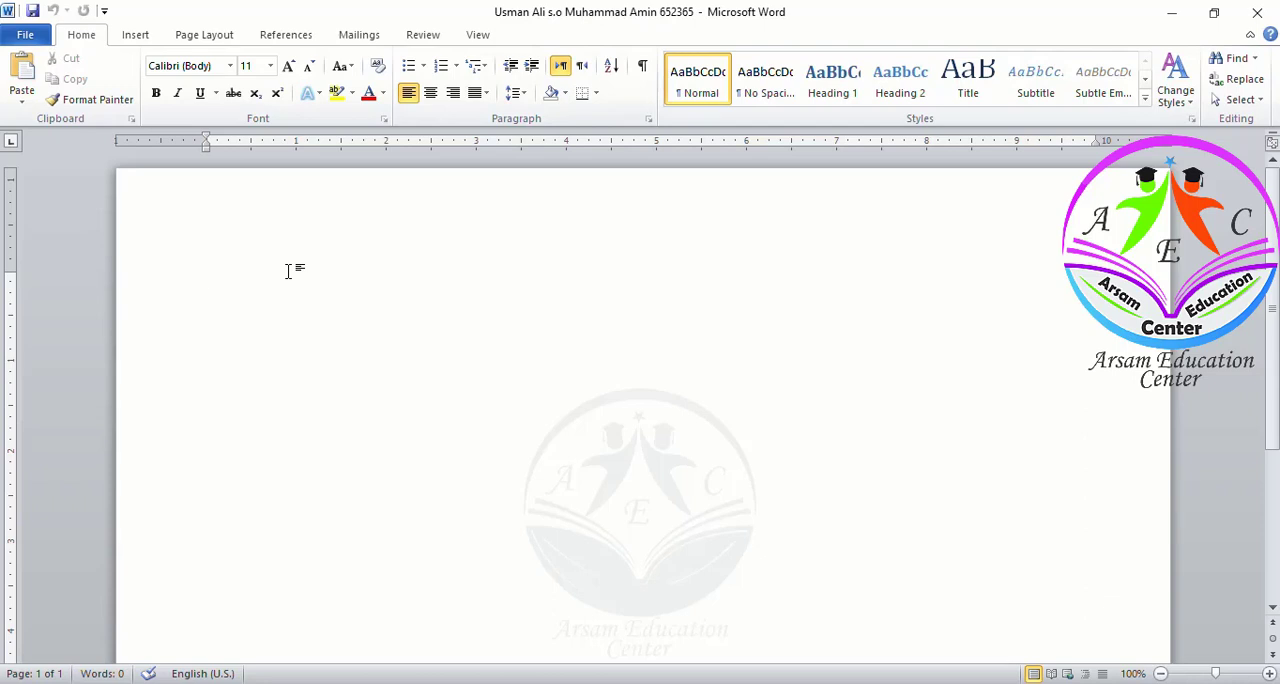
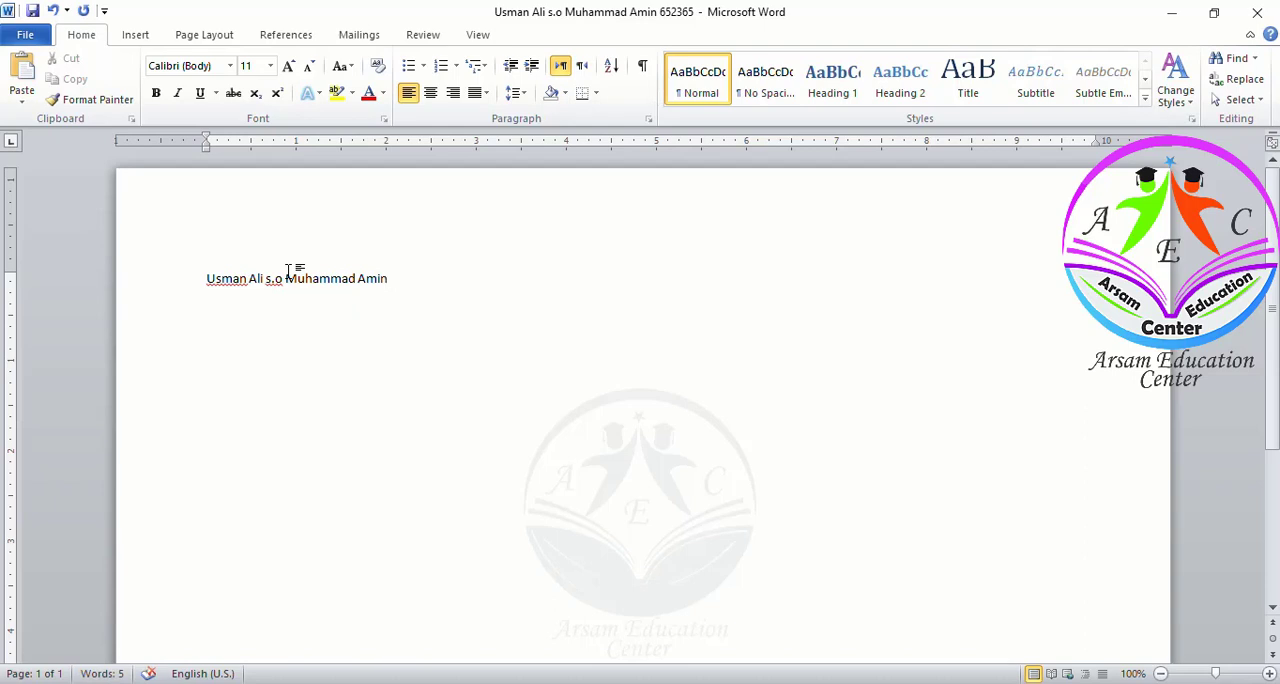
key(Return)
key(Return)
key(BackSpace)
Select all the text in the answer document and make it bold and italic
key(alt+Tab)
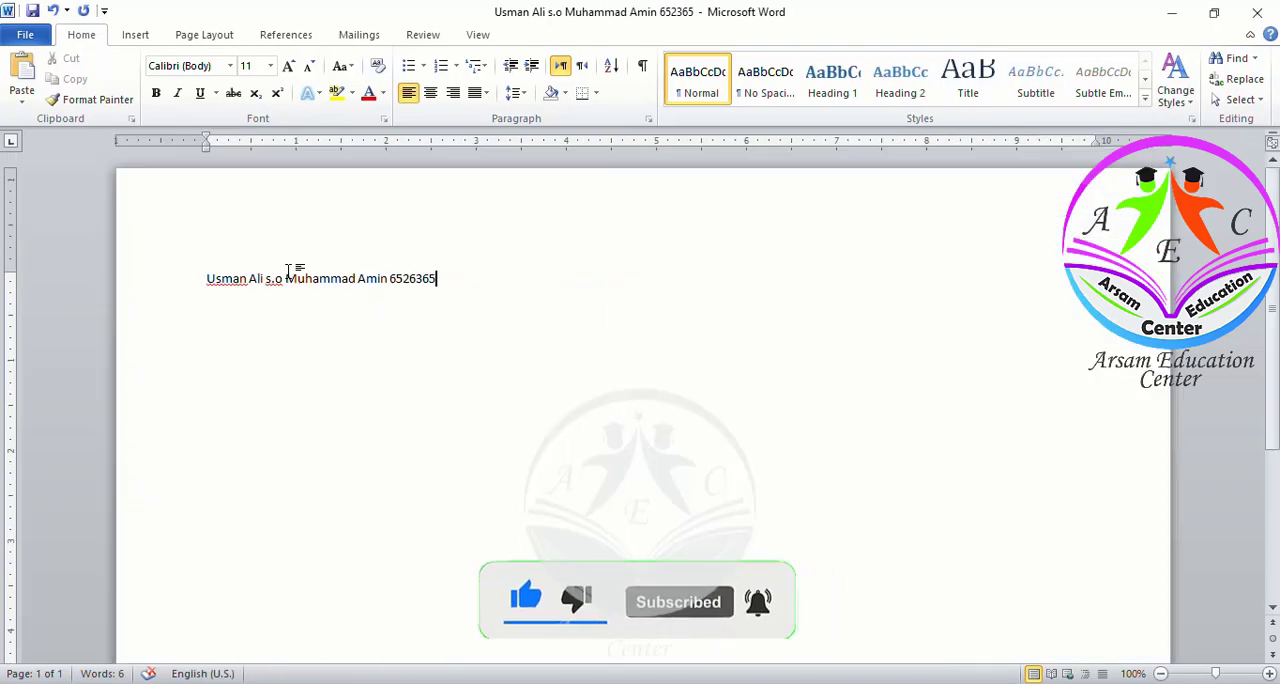
key(ctrl+a)
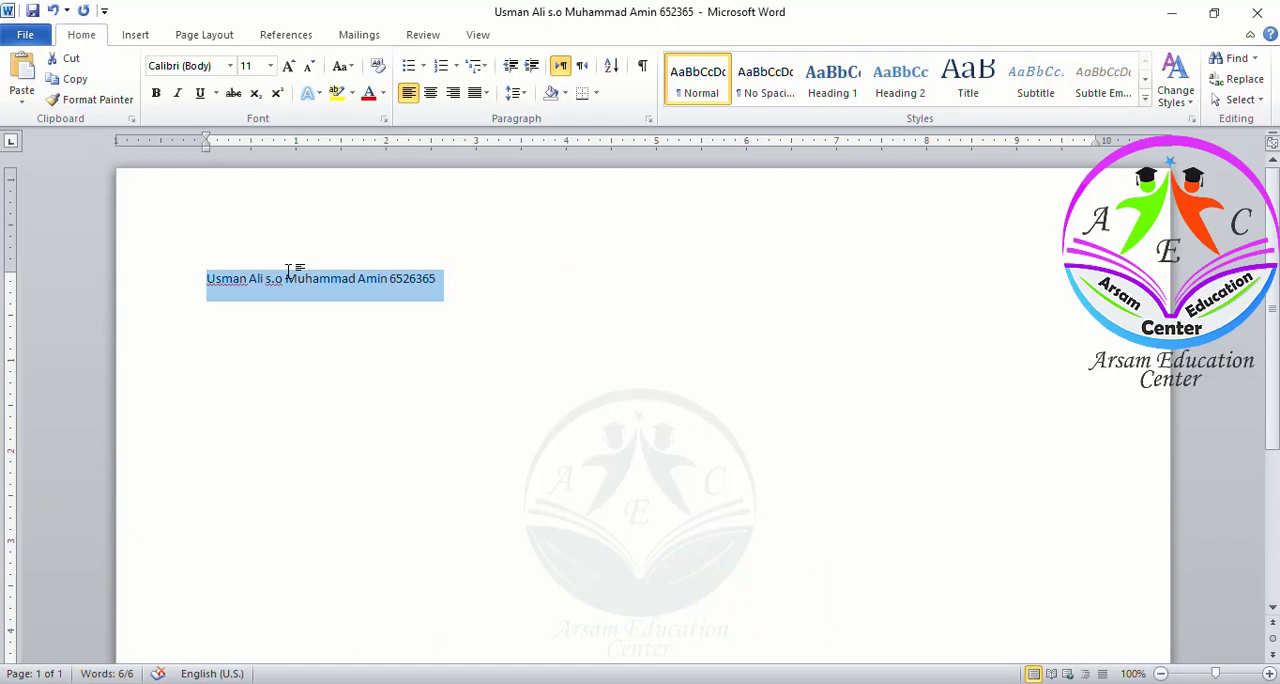
key(ctrl+b)
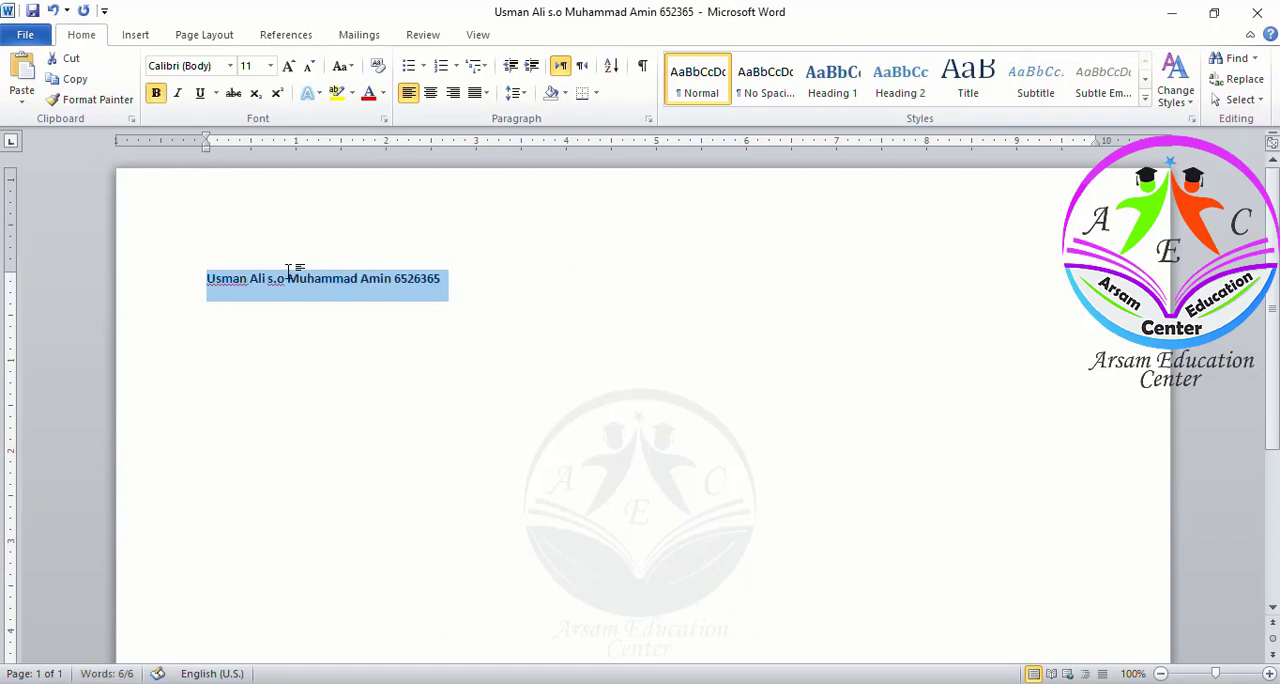
key(ctrl+i)
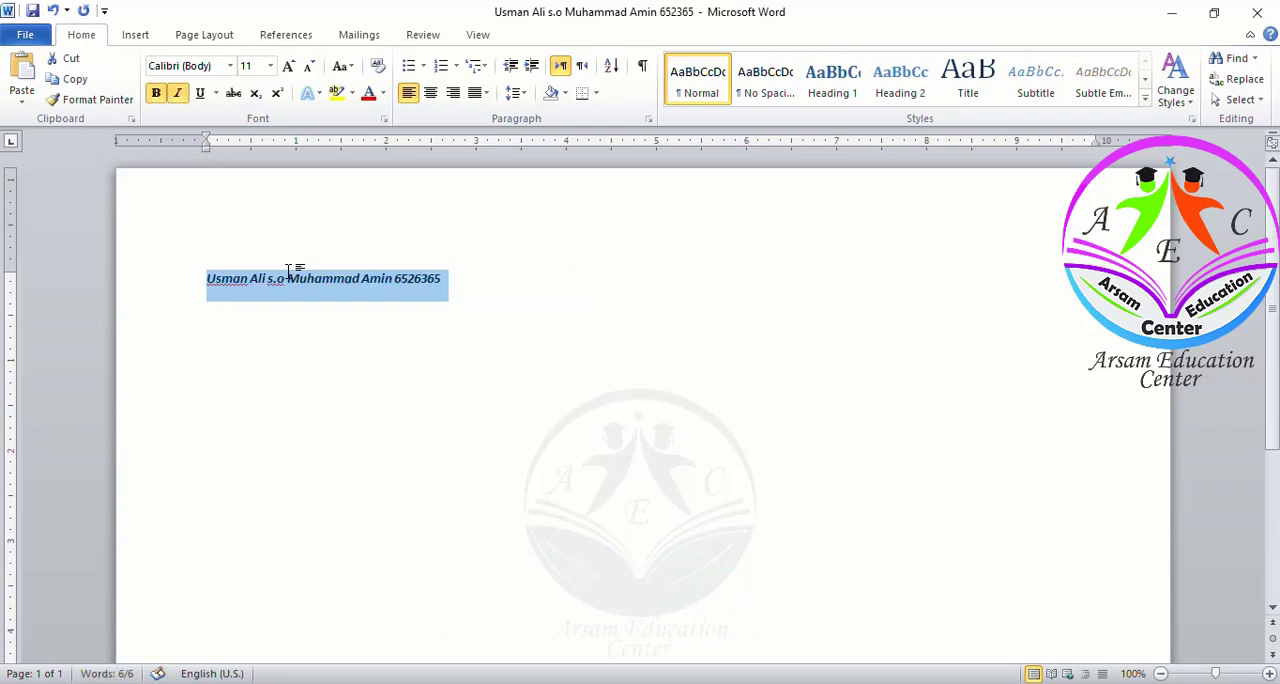
Set the font size of the selected name line to 16
click(270, 66)
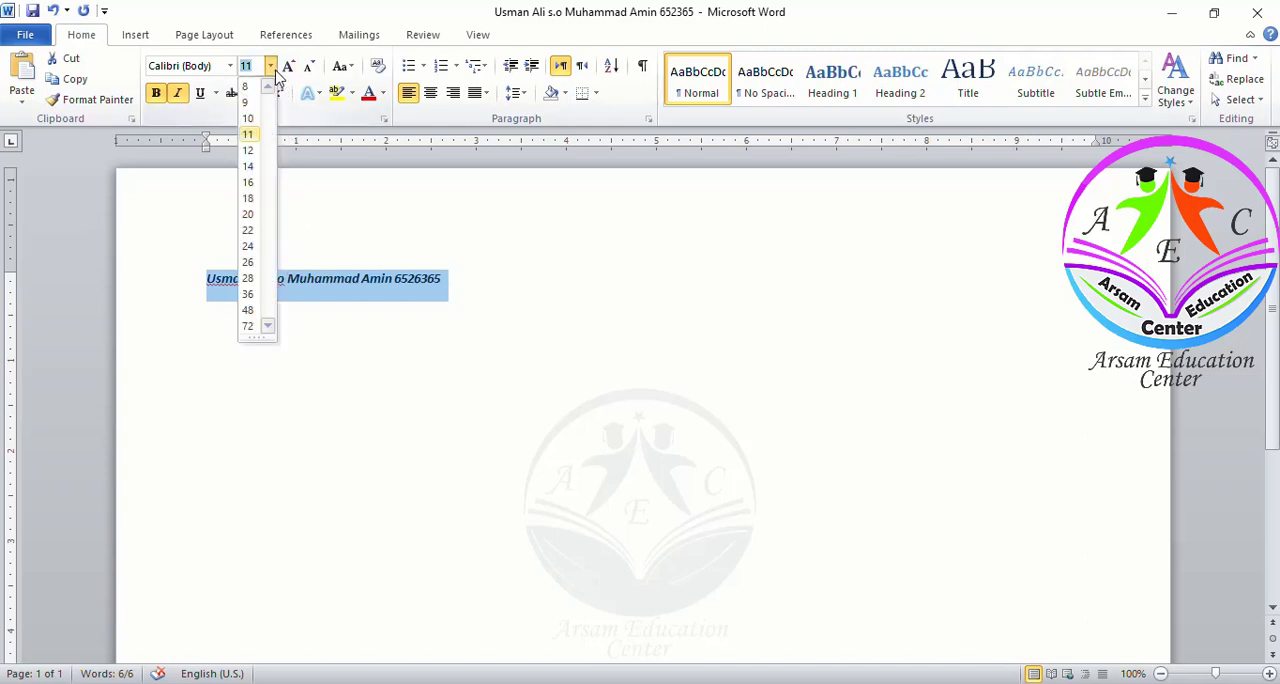
click(250, 183)
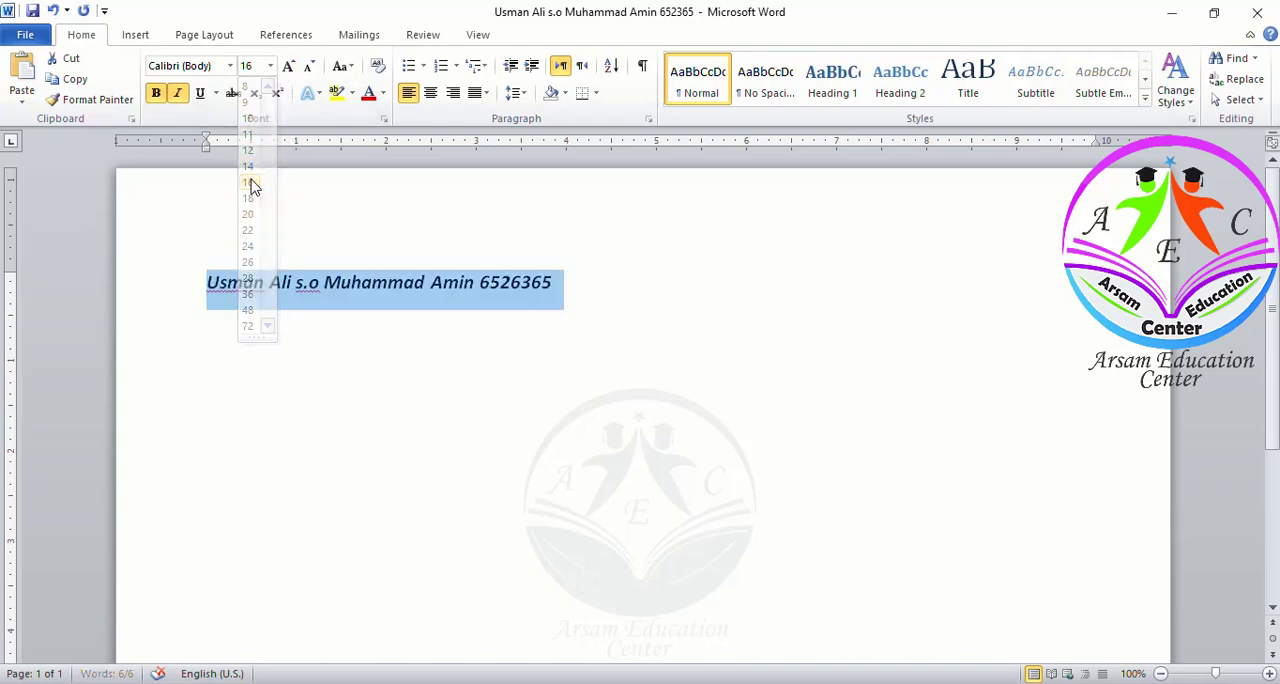
click(269, 66)
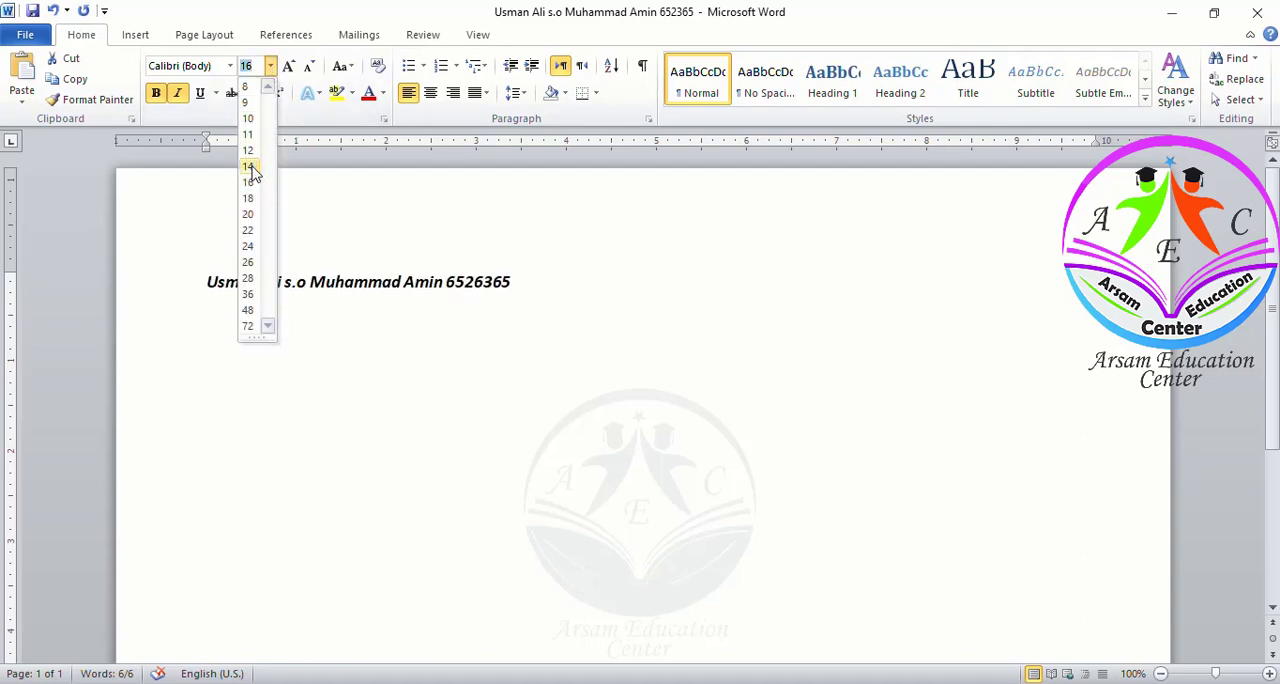
click(271, 73)
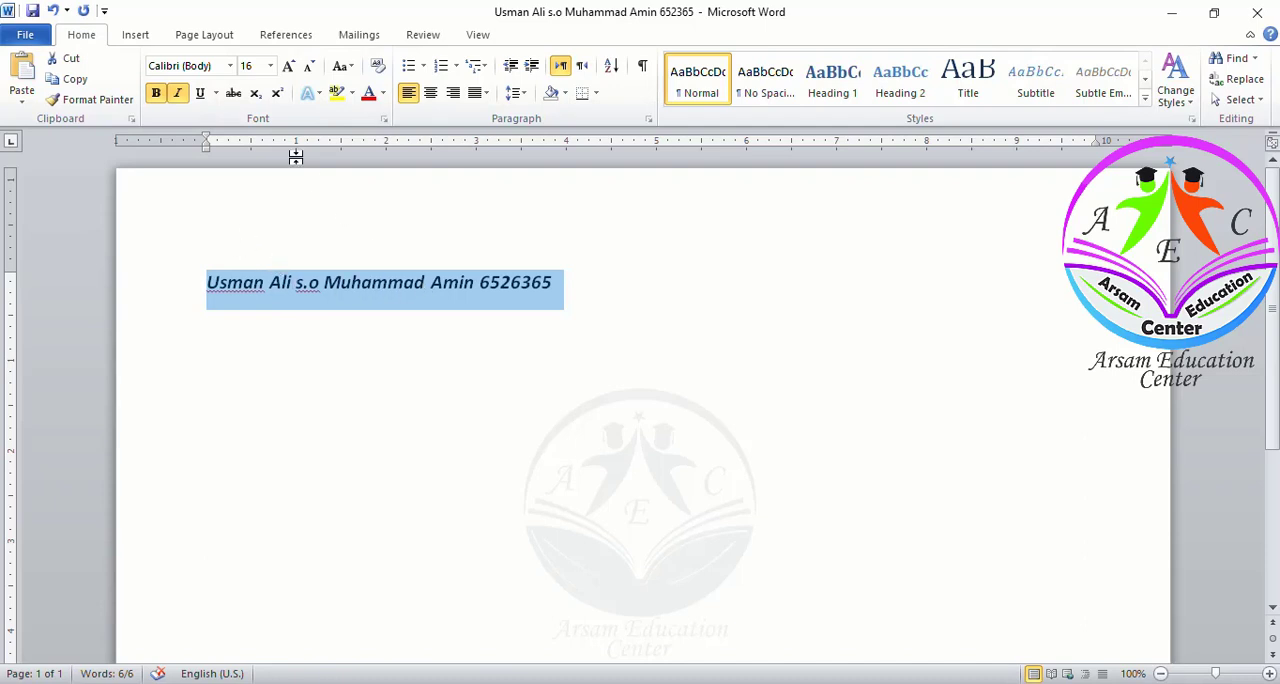
Apply strikethrough to the selected name line and deselect it
click(234, 95)
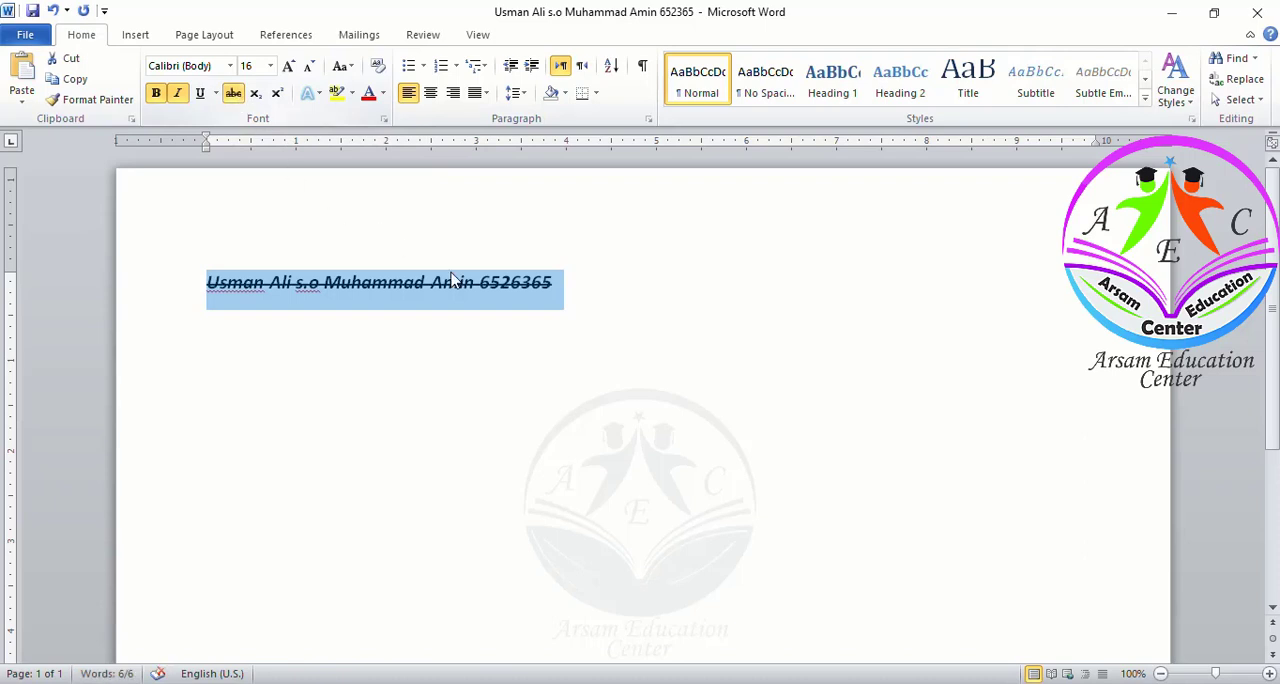
click(580, 311)
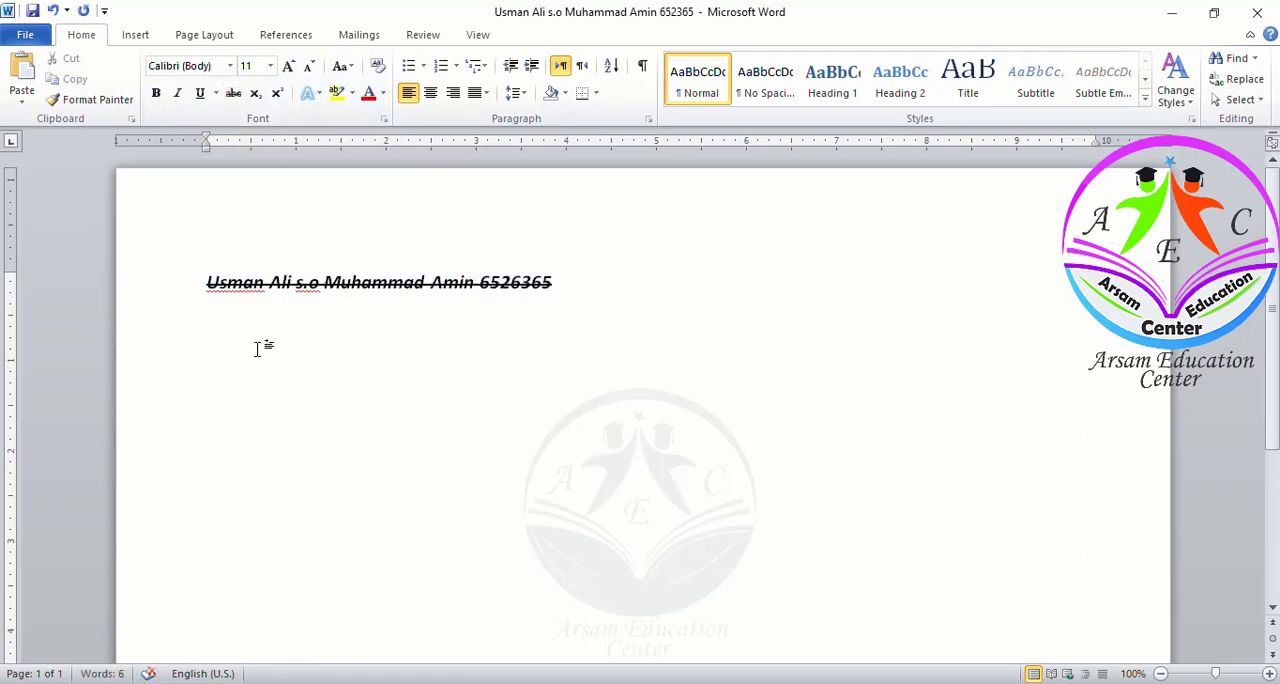
Check the questions document and save the answer document
key(alt+Tab)
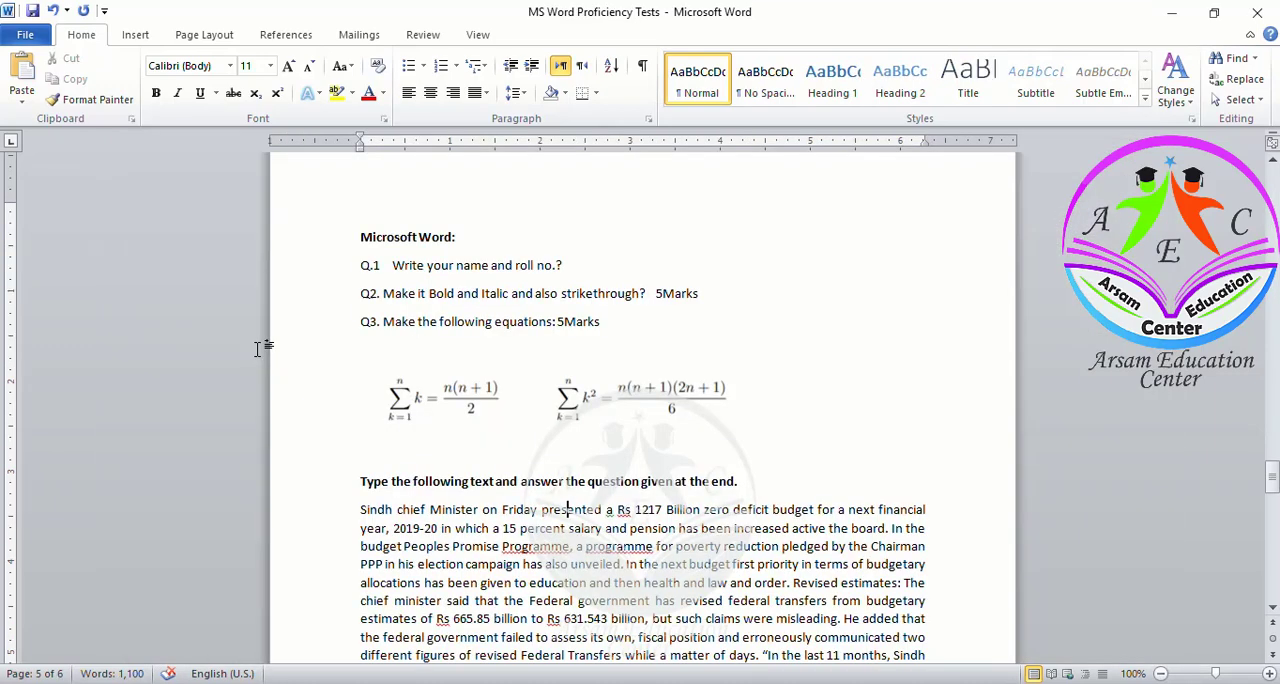
key(alt+Tab)
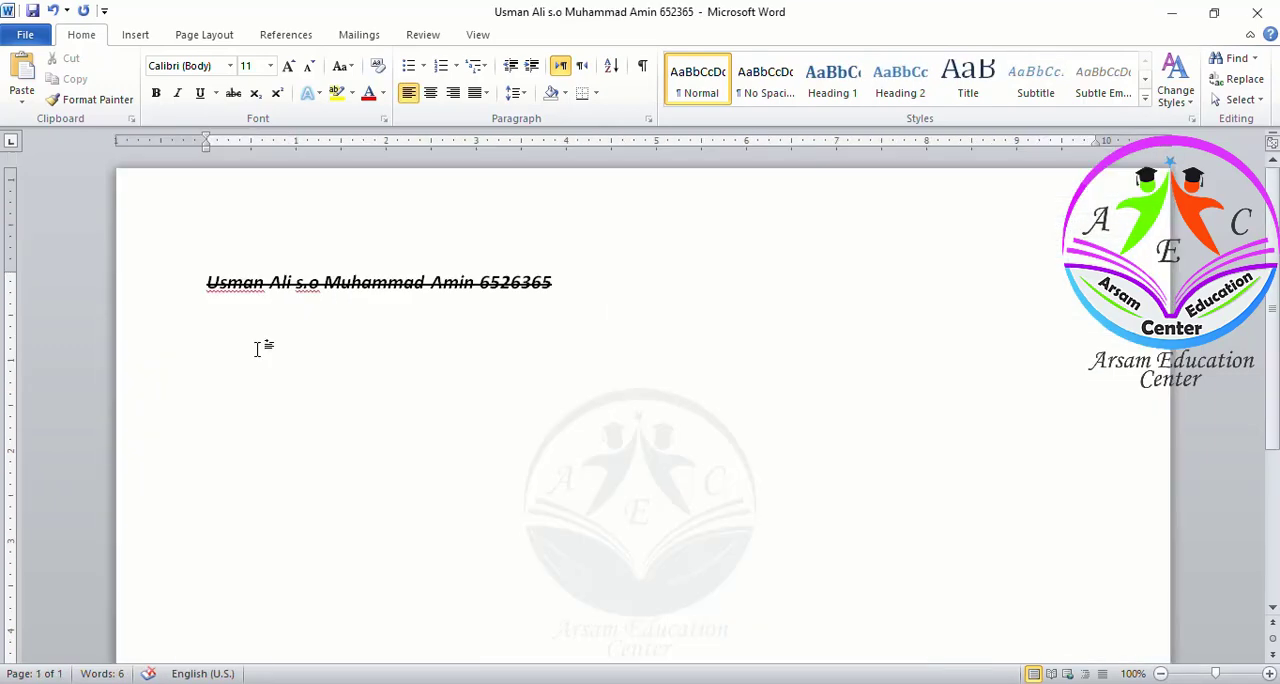
key(ctrl+s)
Examine the summation equations image under question Q3 in the test document
key(alt+Tab)
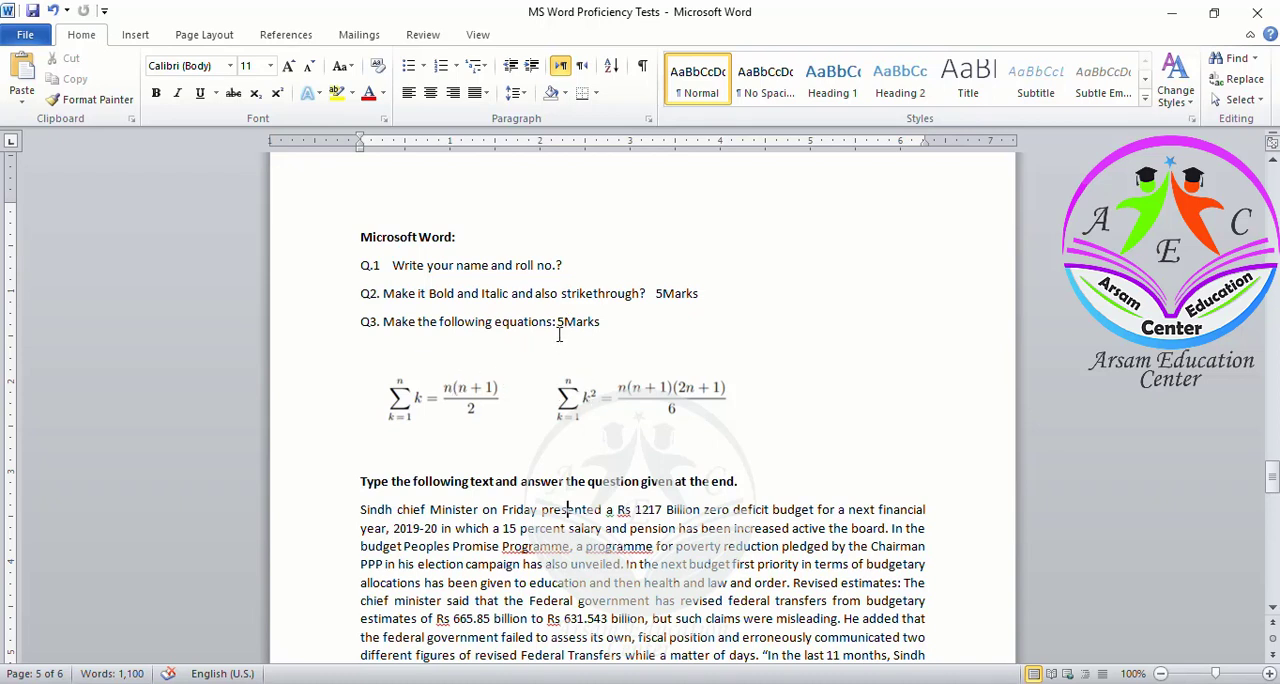
click(498, 397)
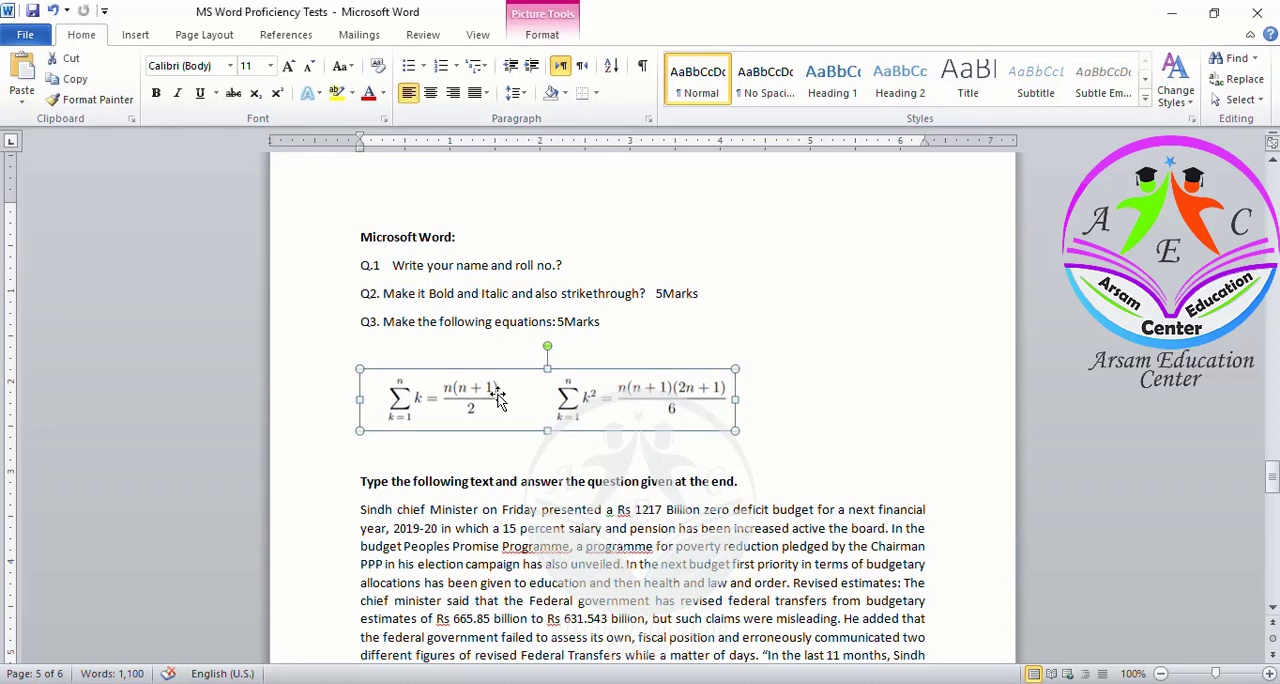
click(749, 420)
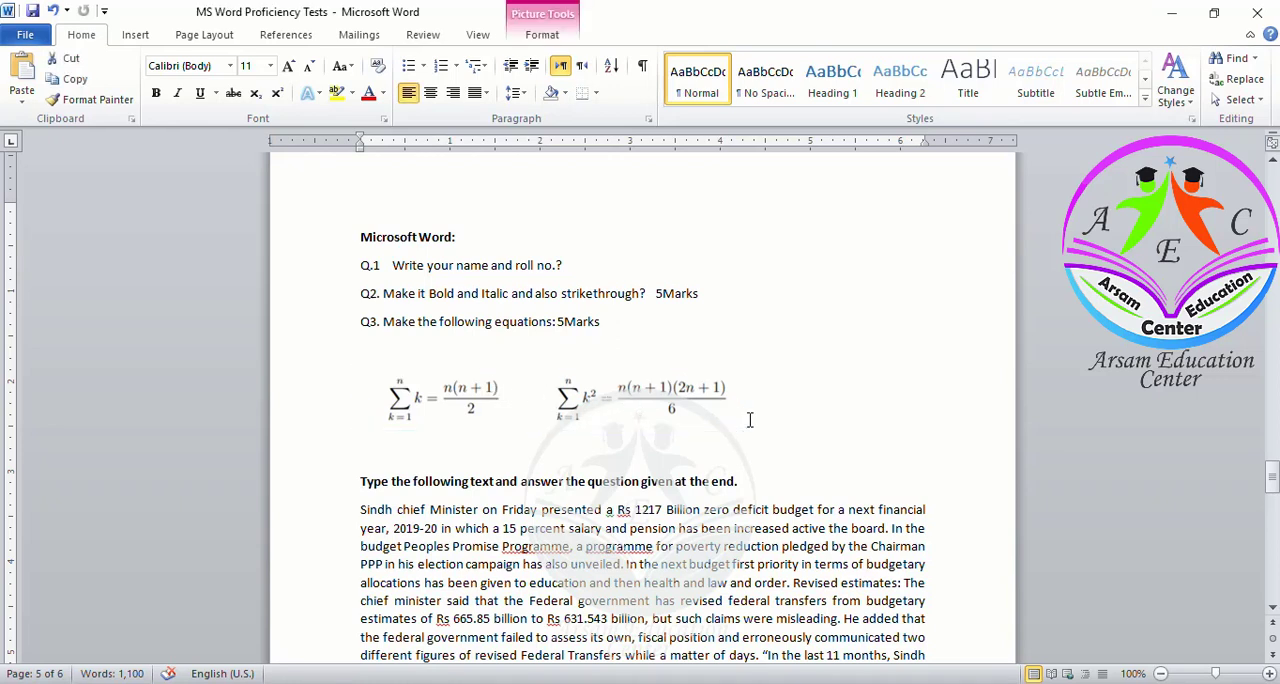
click(647, 392)
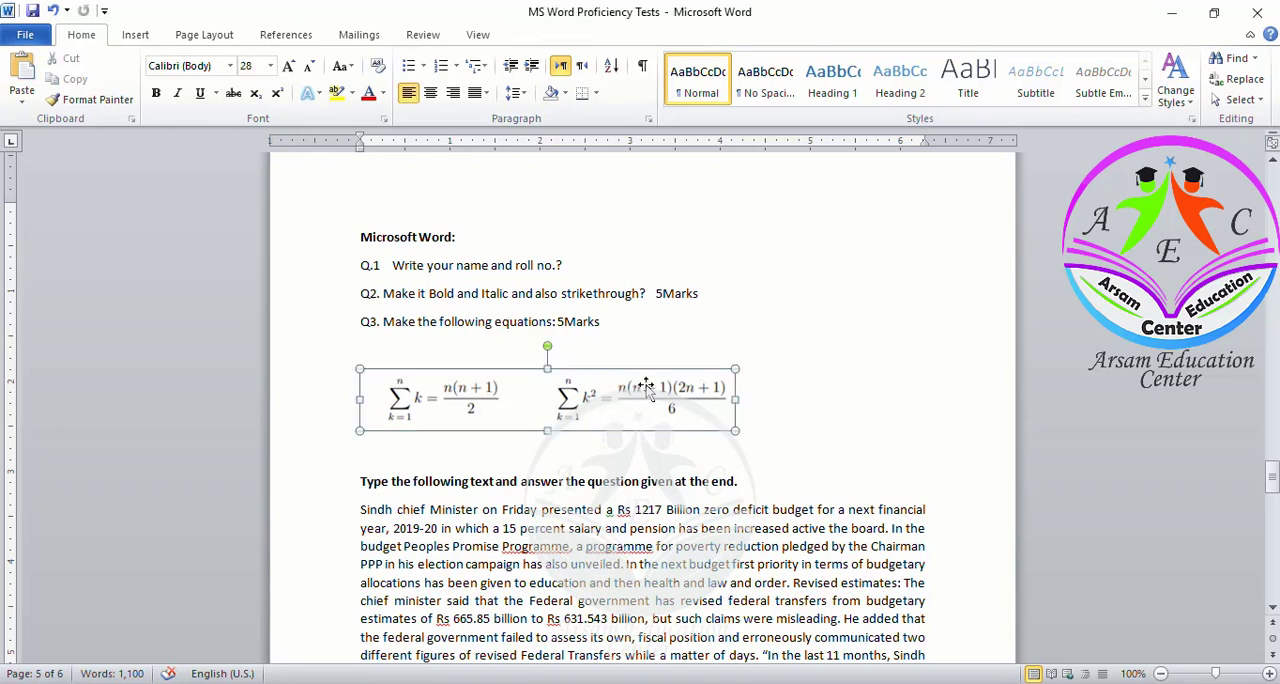
click(647, 331)
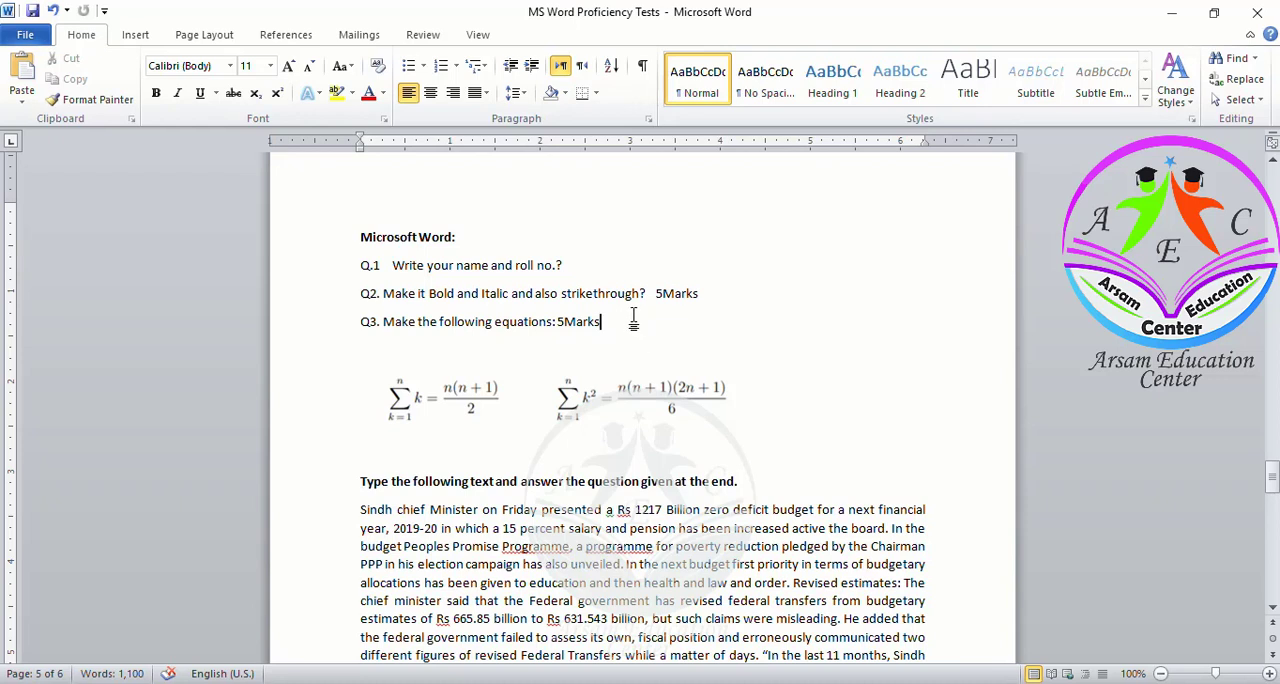
click(592, 396)
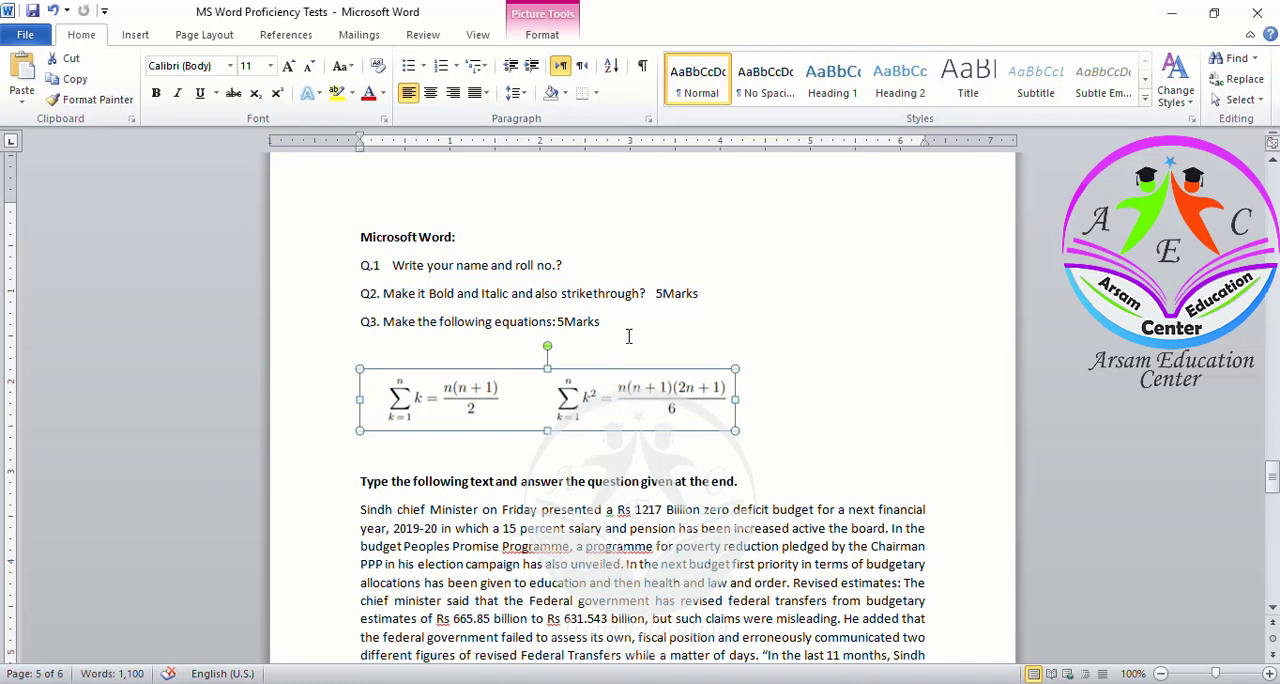
click(632, 292)
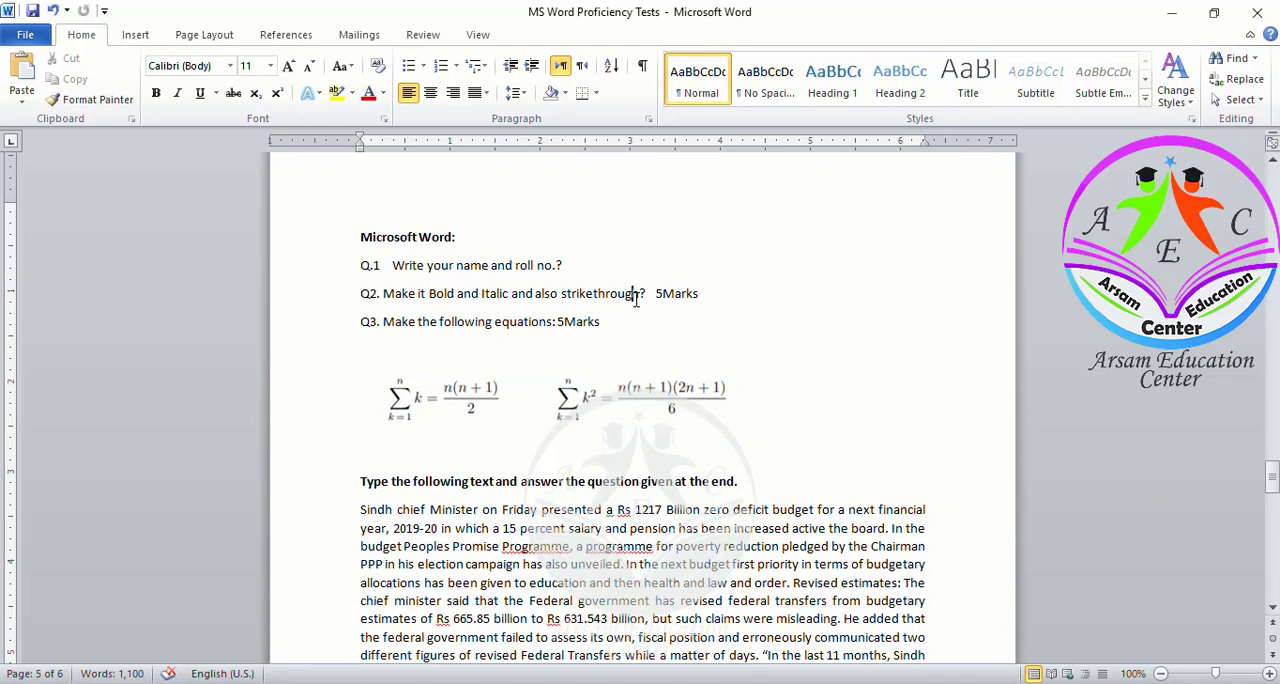
click(575, 390)
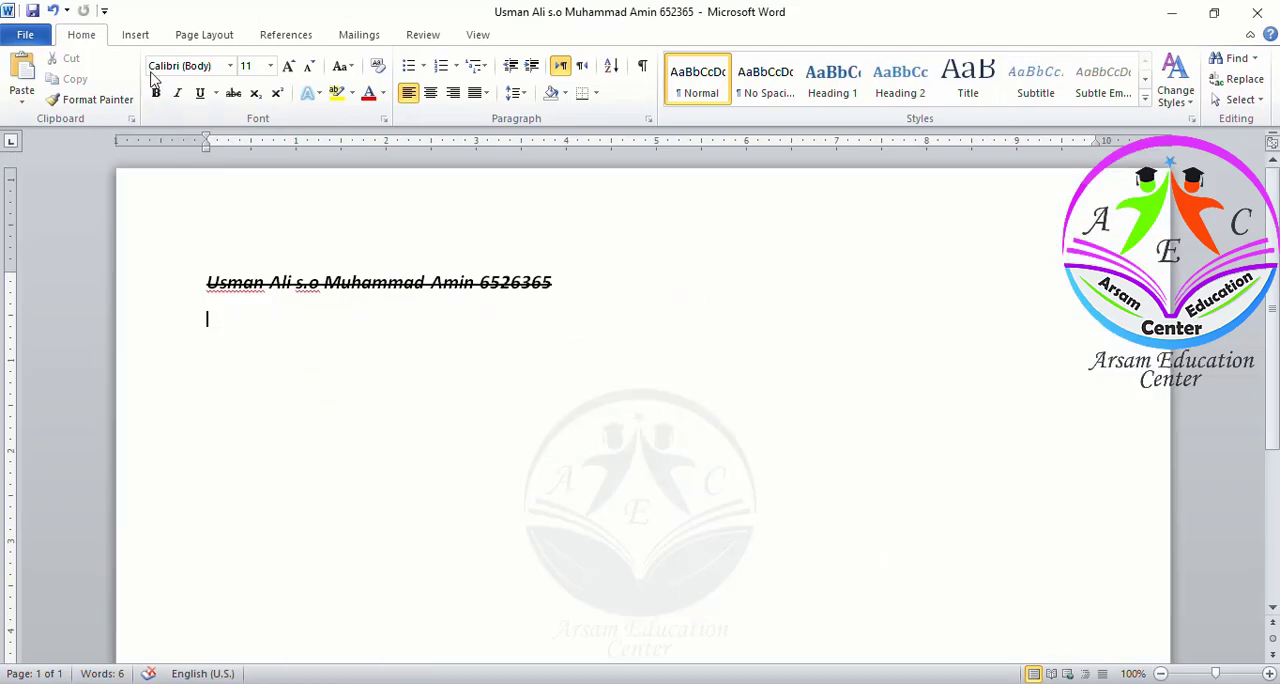
Insert a new blank equation on the line below the name
click(140, 40)
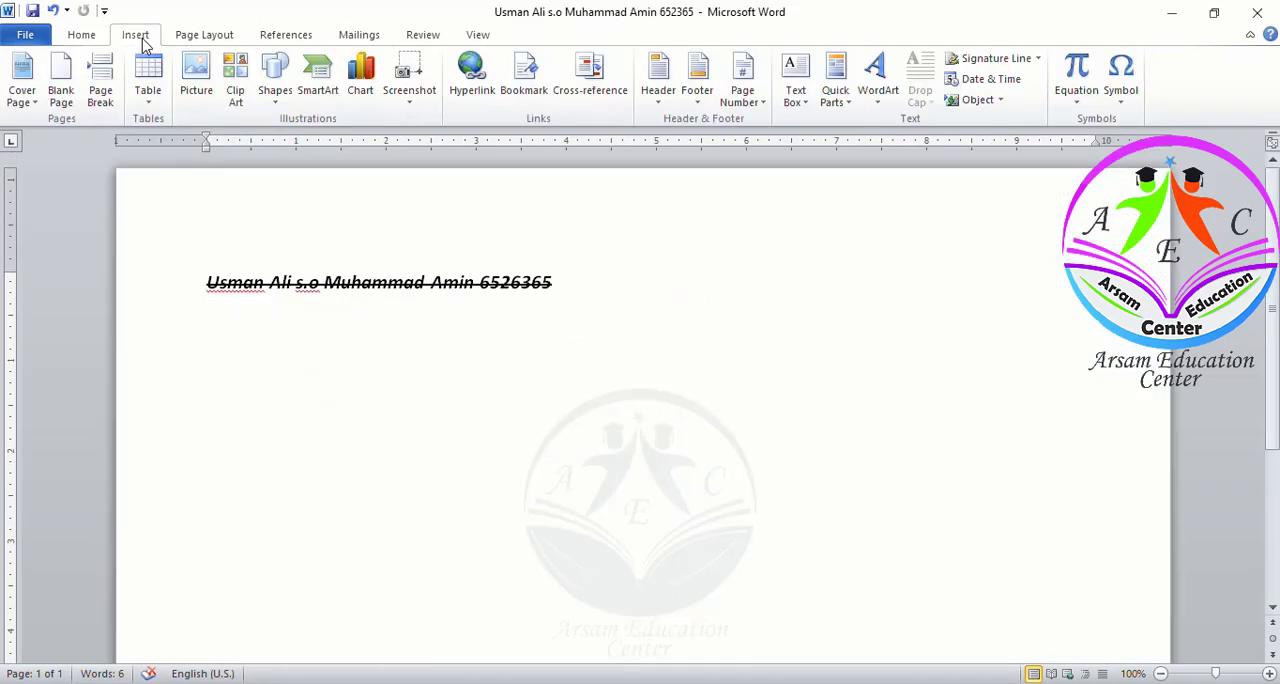
click(1073, 95)
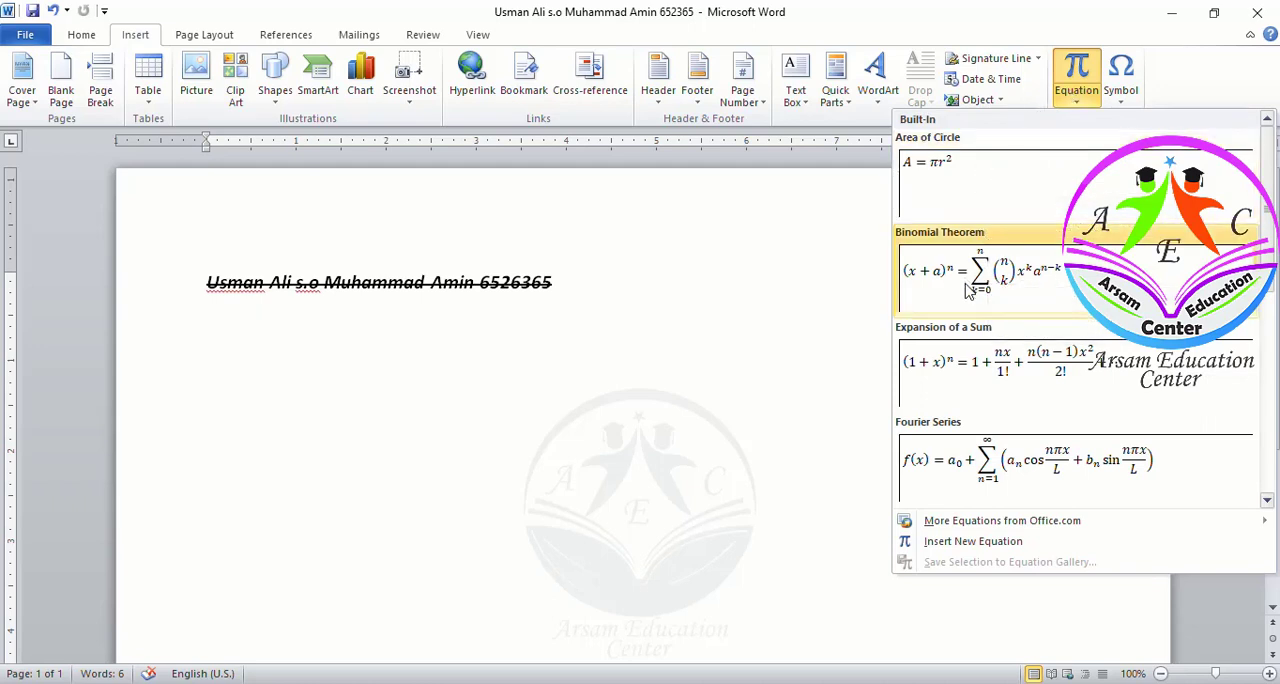
scroll(1025, 390, down, 3)
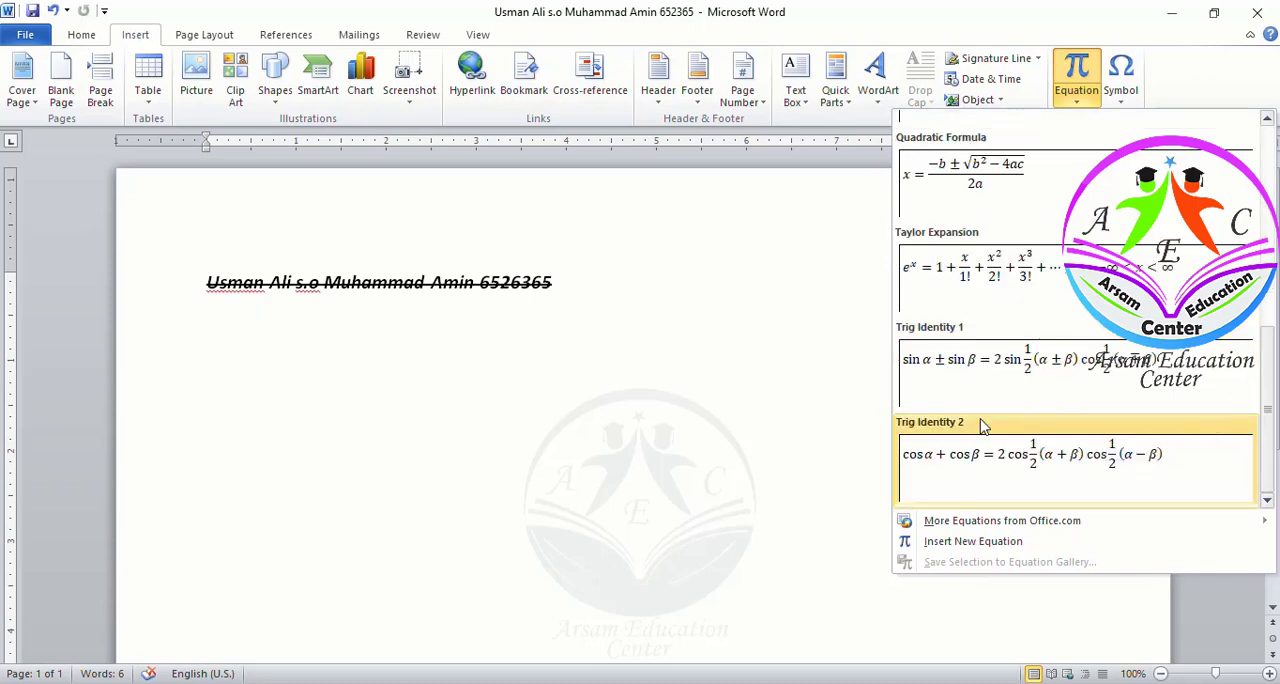
scroll(993, 367, up, 3)
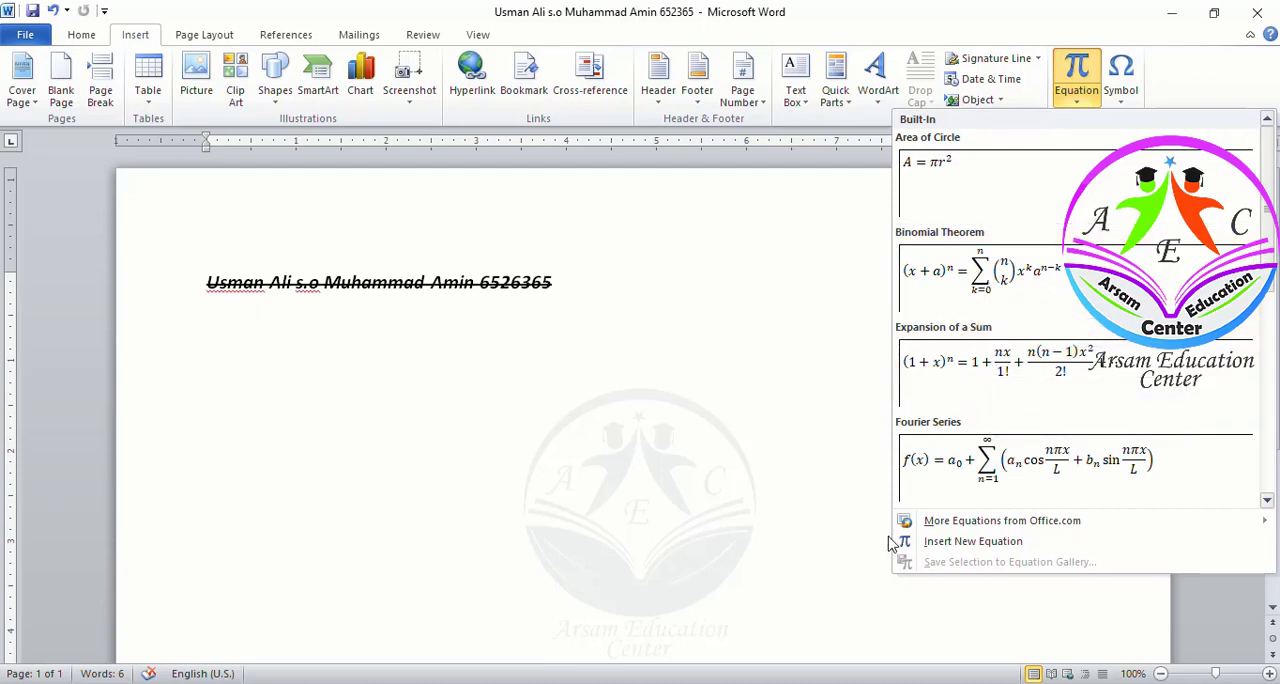
click(966, 543)
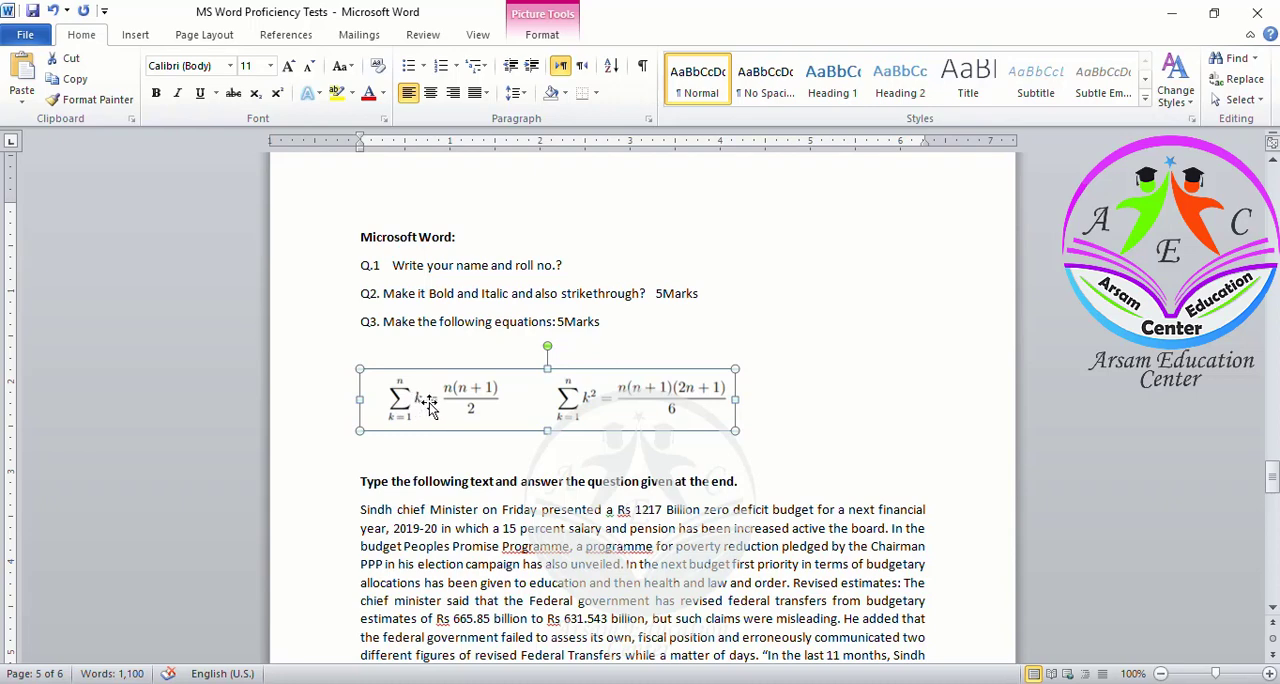
Insert a summation template with upper and lower limits and set its upper limit to n
key(alt+Tab)
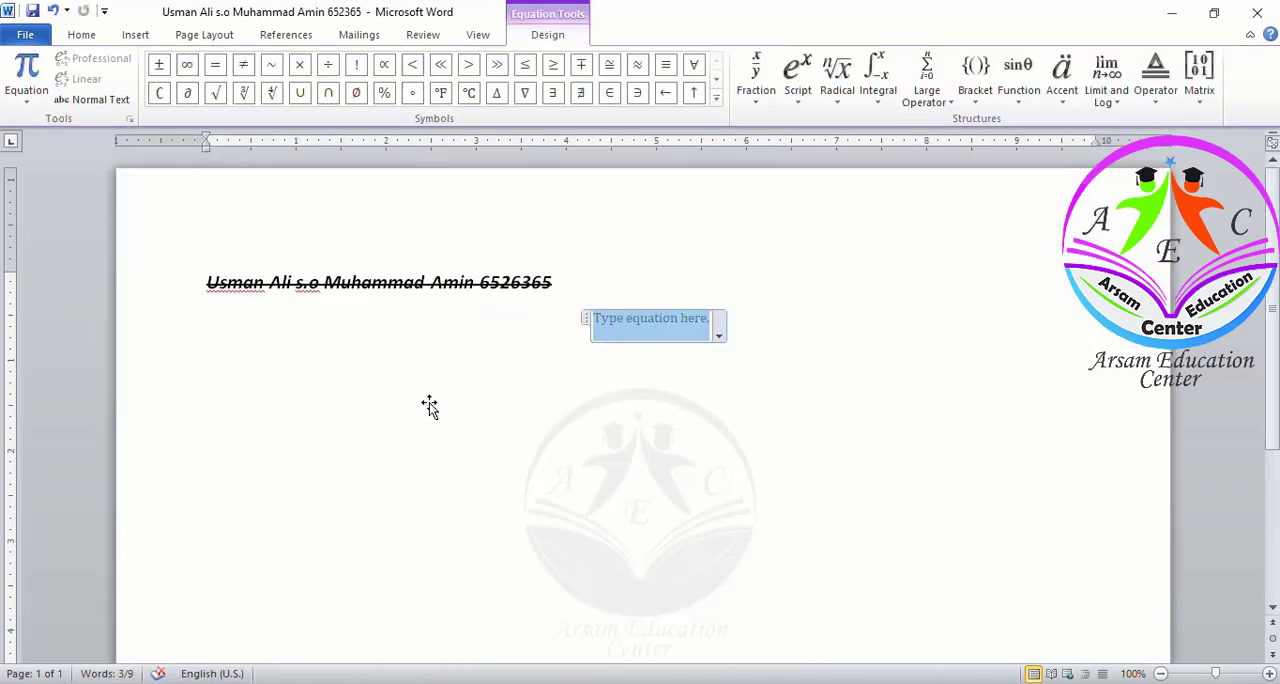
click(933, 103)
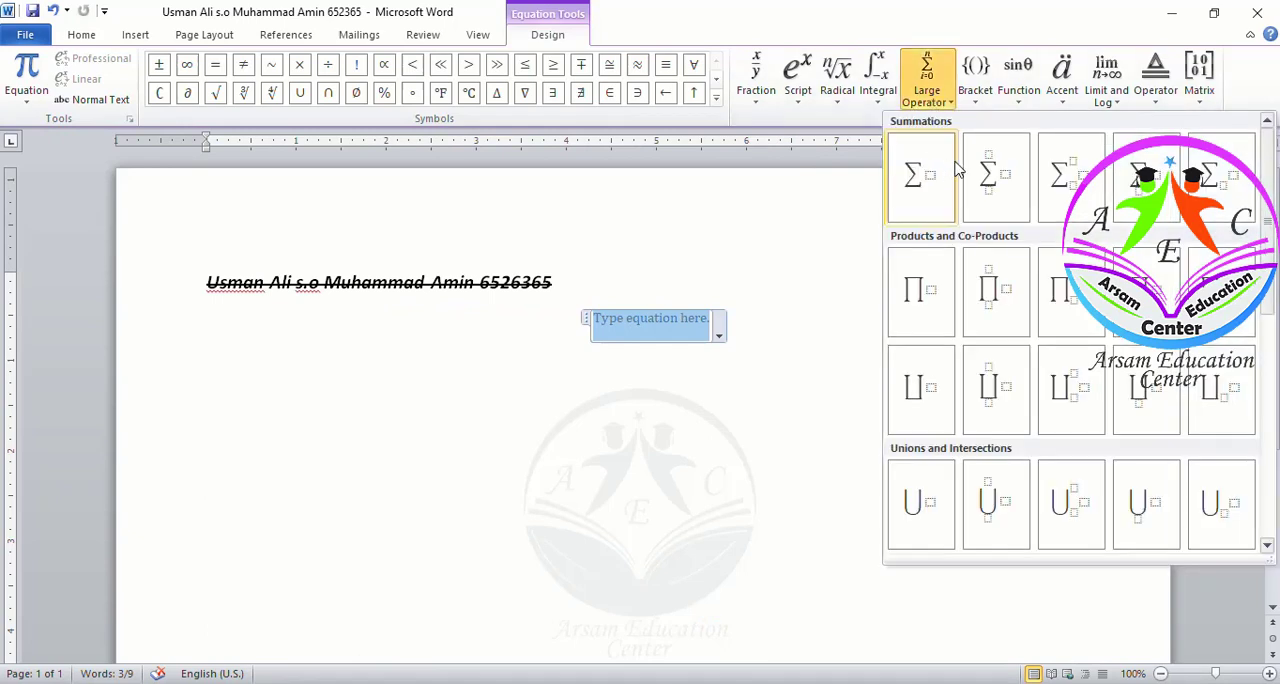
click(1005, 180)
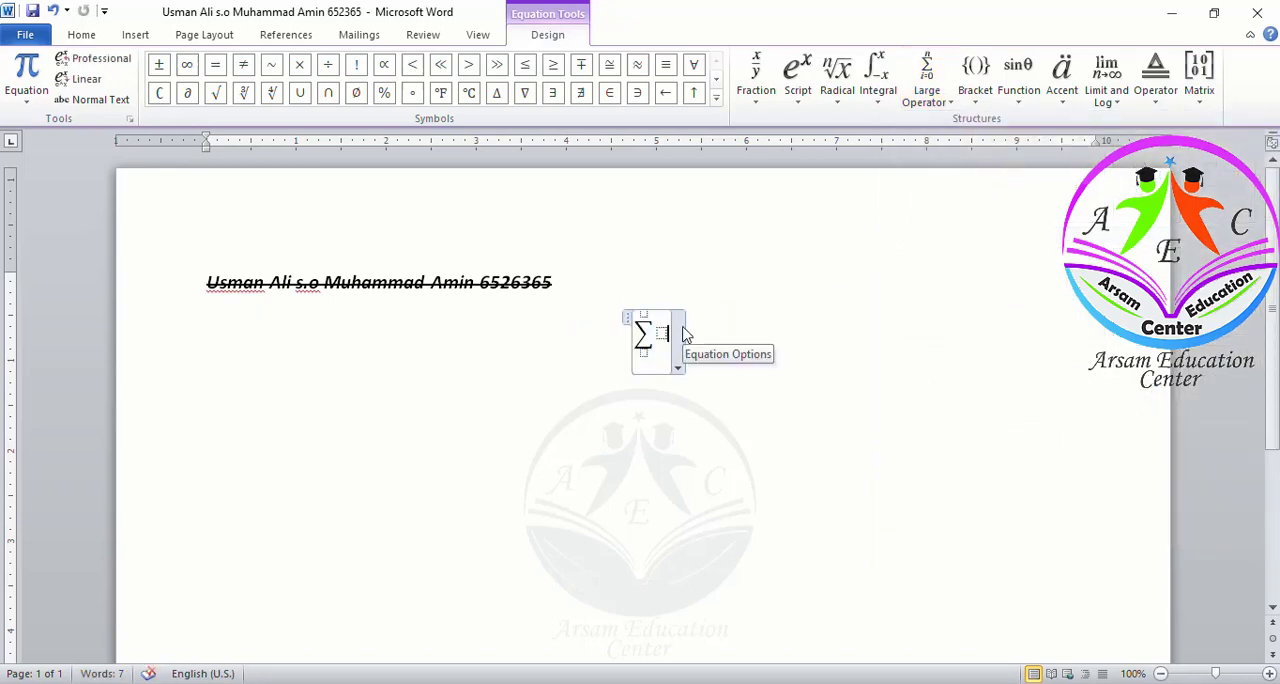
key(Up)
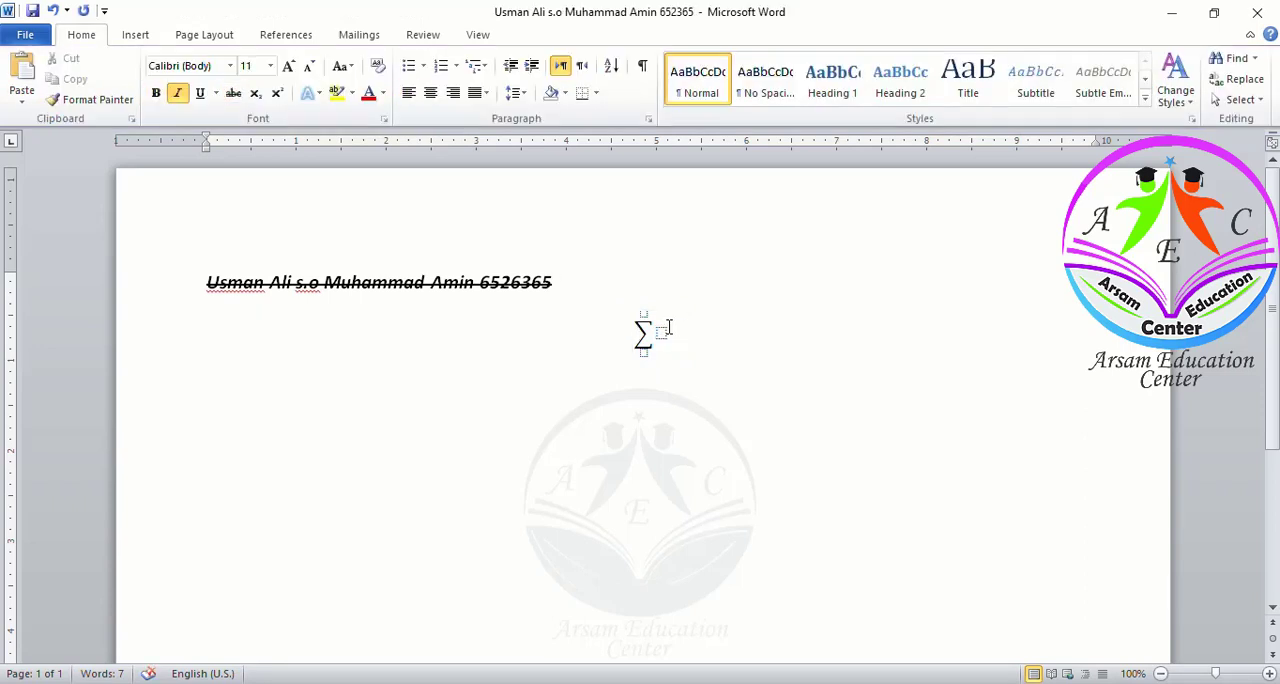
click(648, 330)
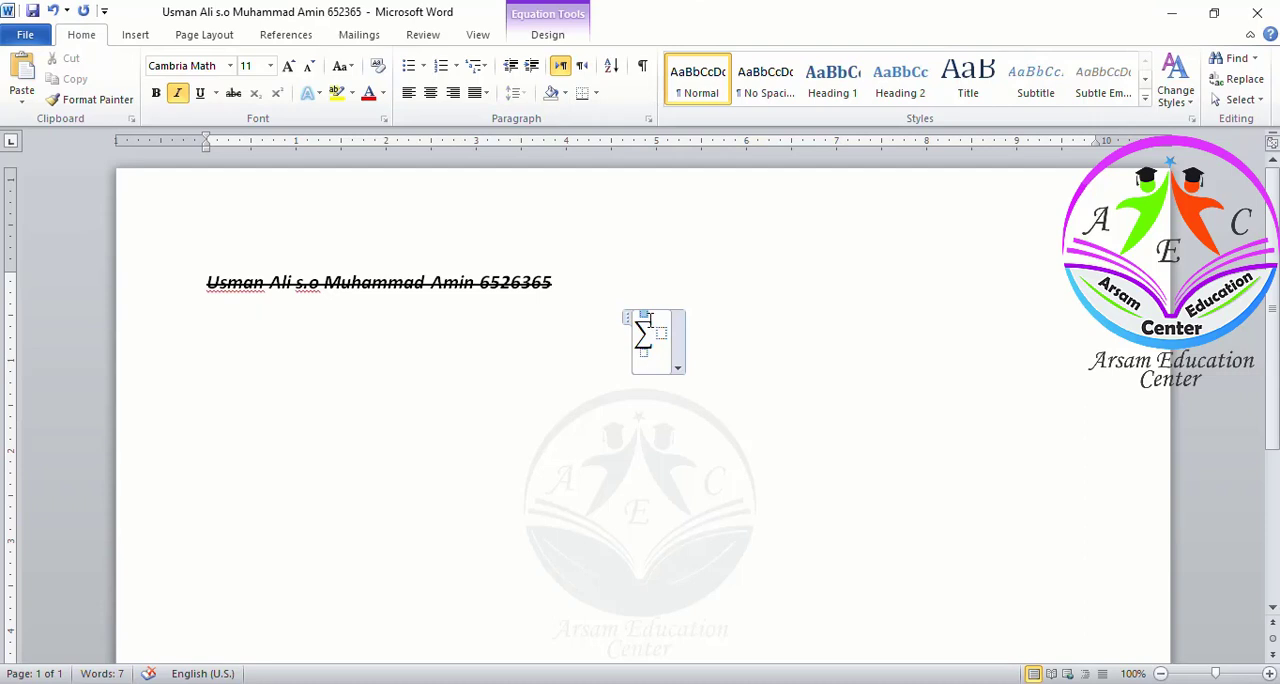
text(n)
key(Down)
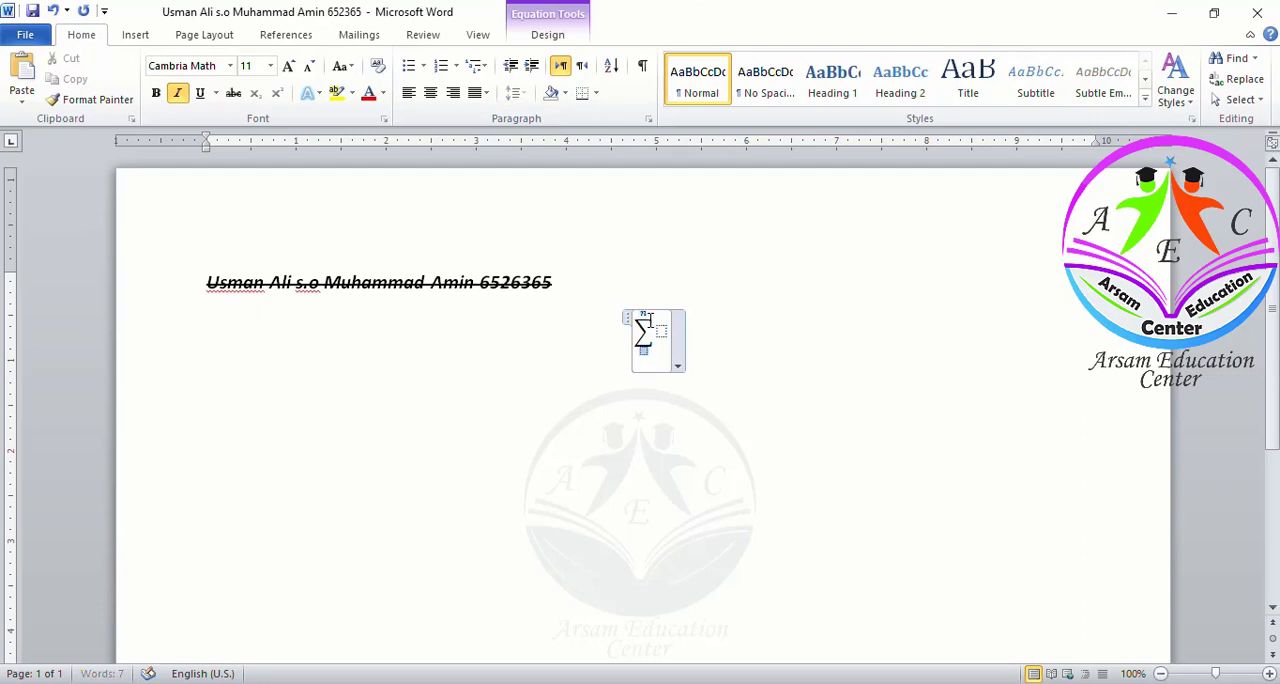
text(k=1)
Set the summation's lower limit to k=1, enter k as the summand, and add an equals sign
key(Right)
text(k)
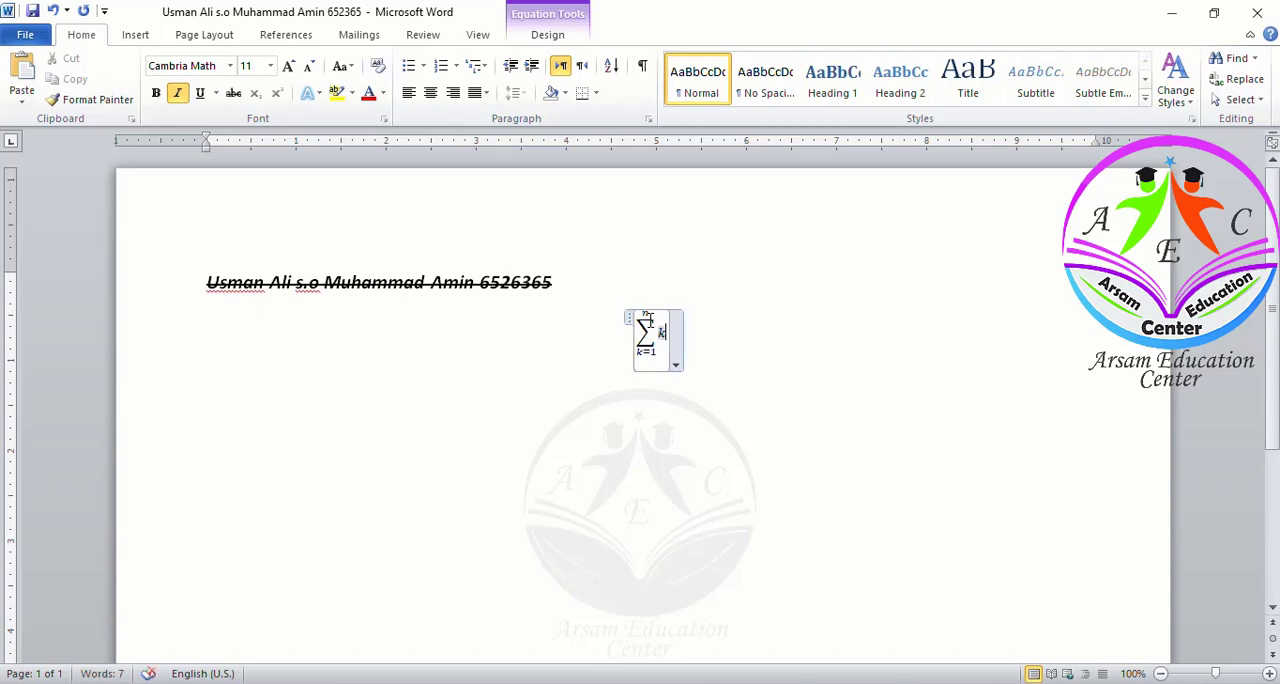
key(Right)
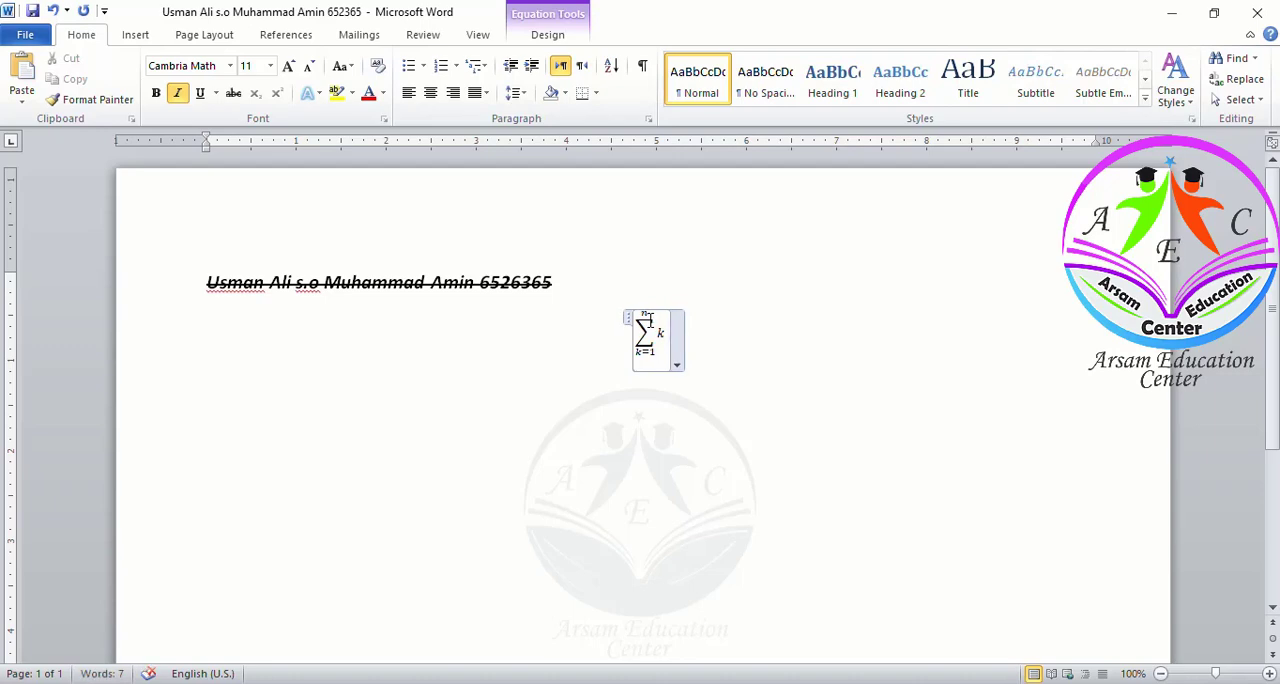
text(=)
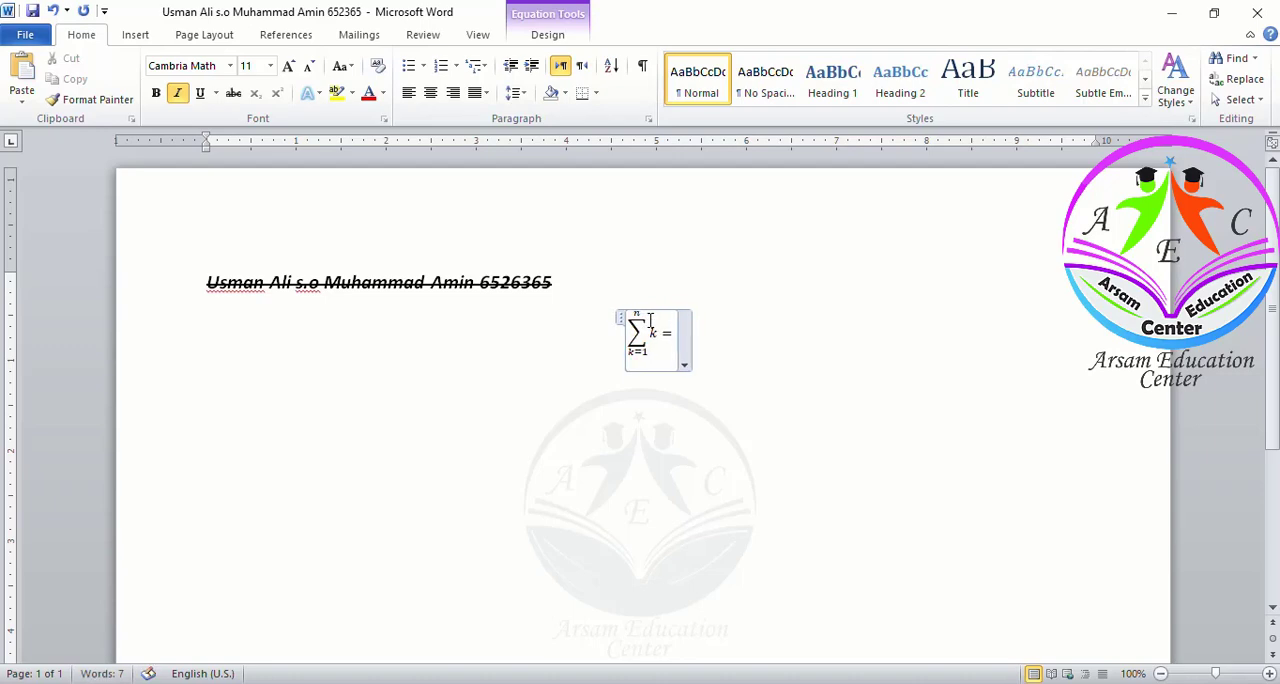
Insert a stacked fraction after the equals sign, matching the first equation in the test
key(alt+Tab)
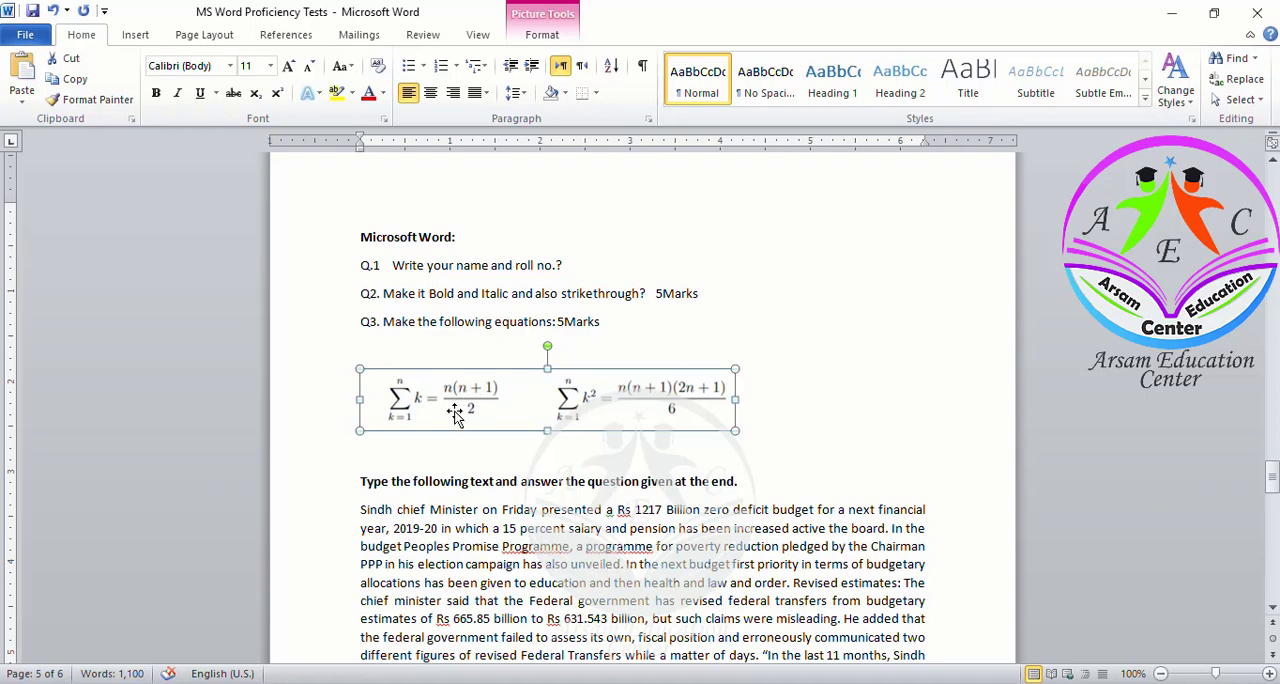
key(alt+Tab)
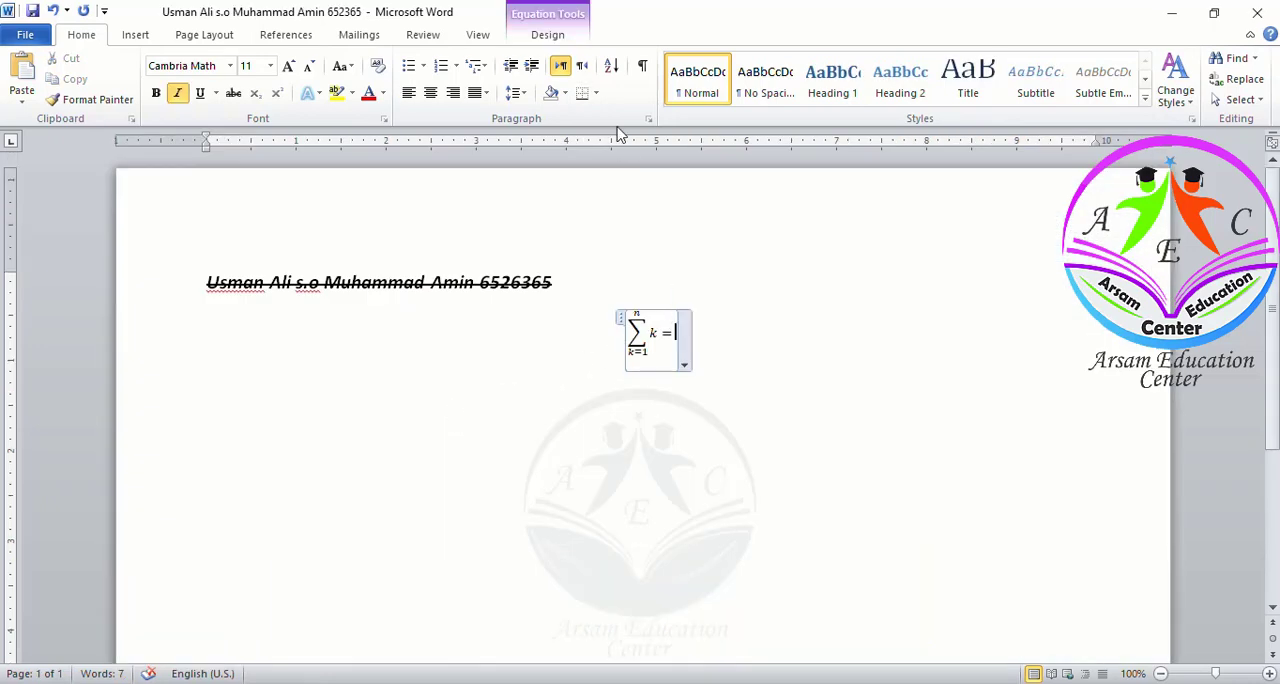
click(548, 35)
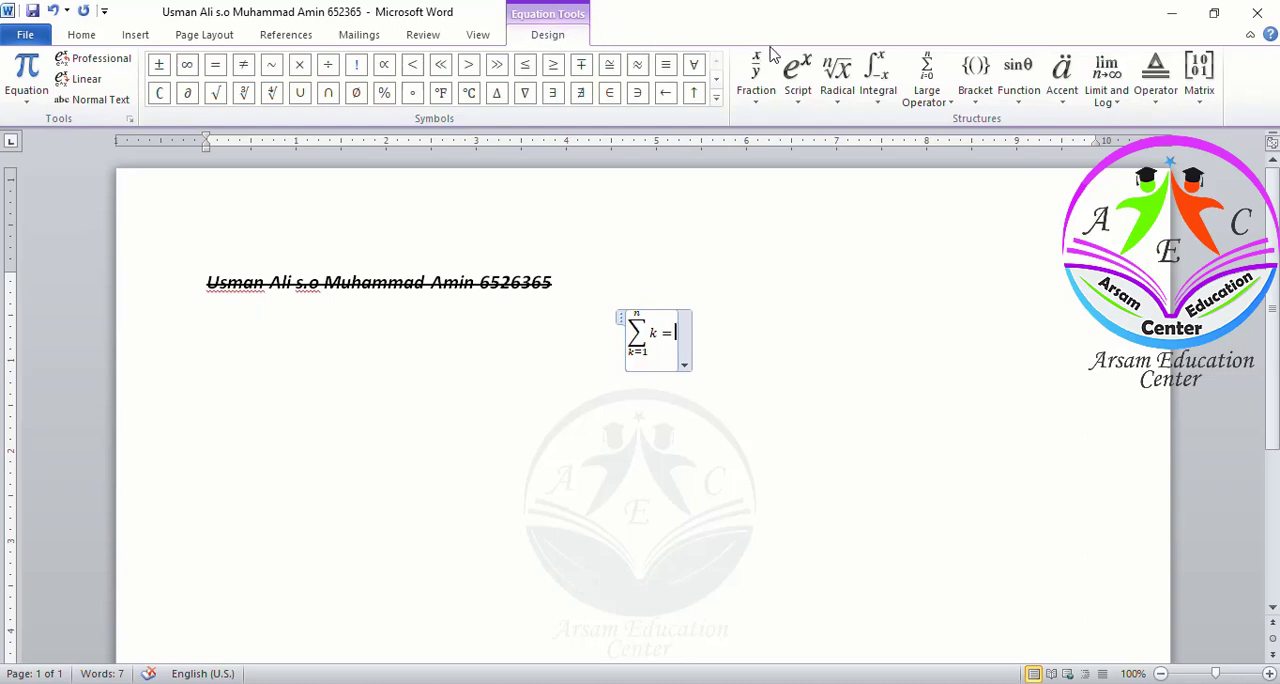
click(757, 100)
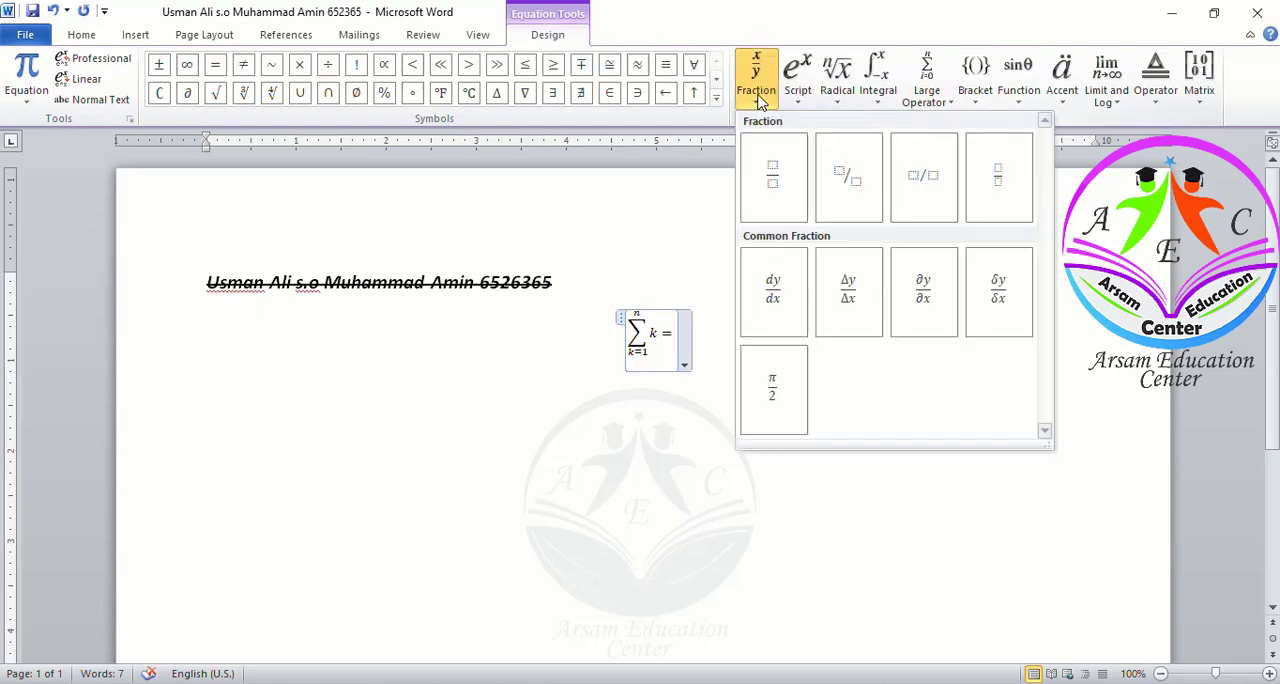
click(768, 178)
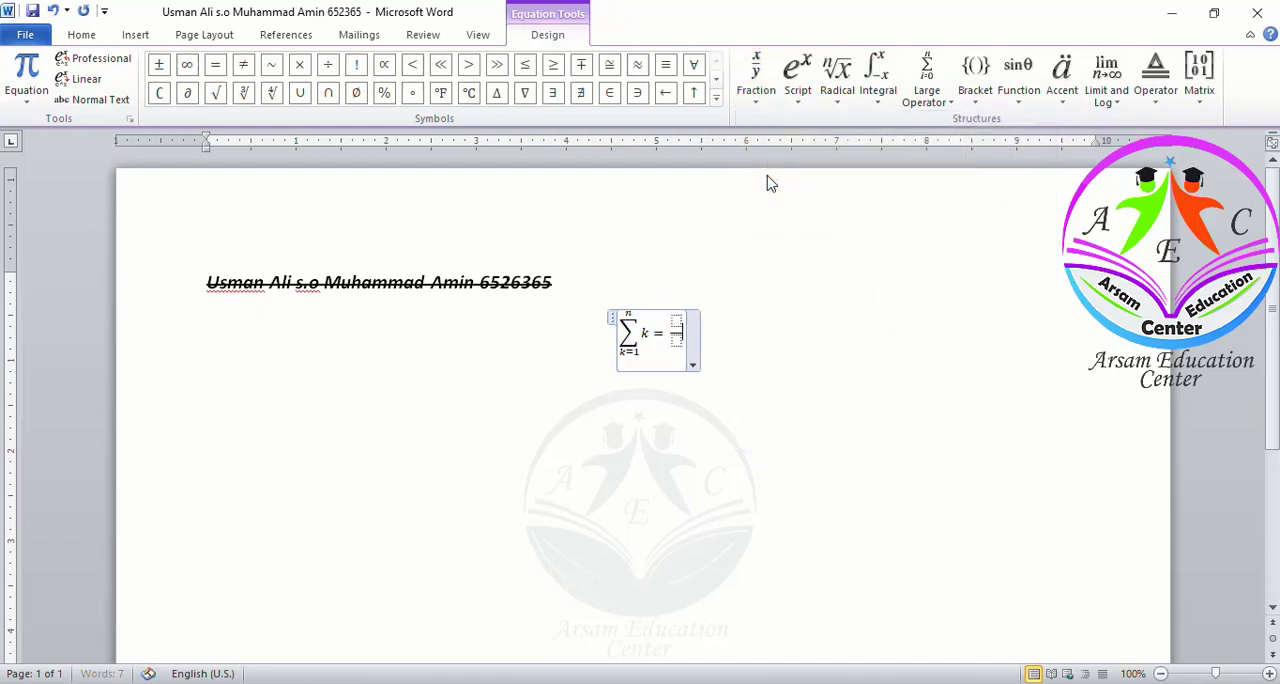
Fill the fraction with numerator n(n + 1) and denominator 2
key(Up)
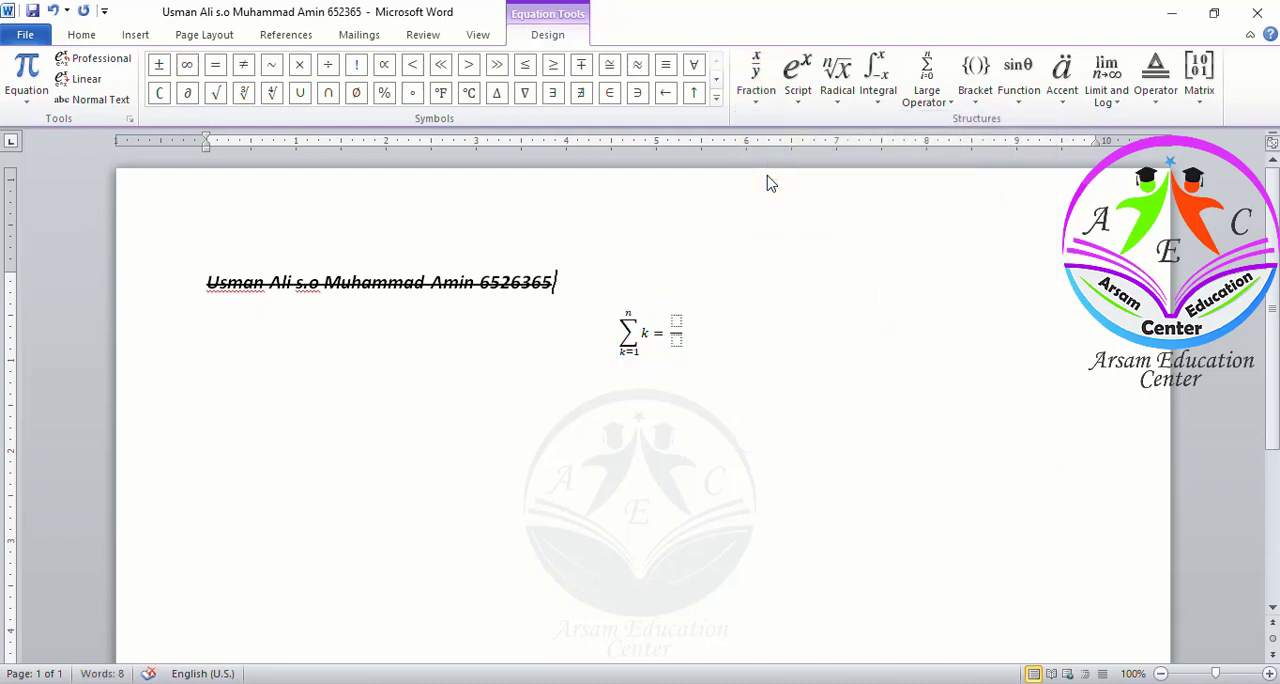
key(Right)
key(Right)
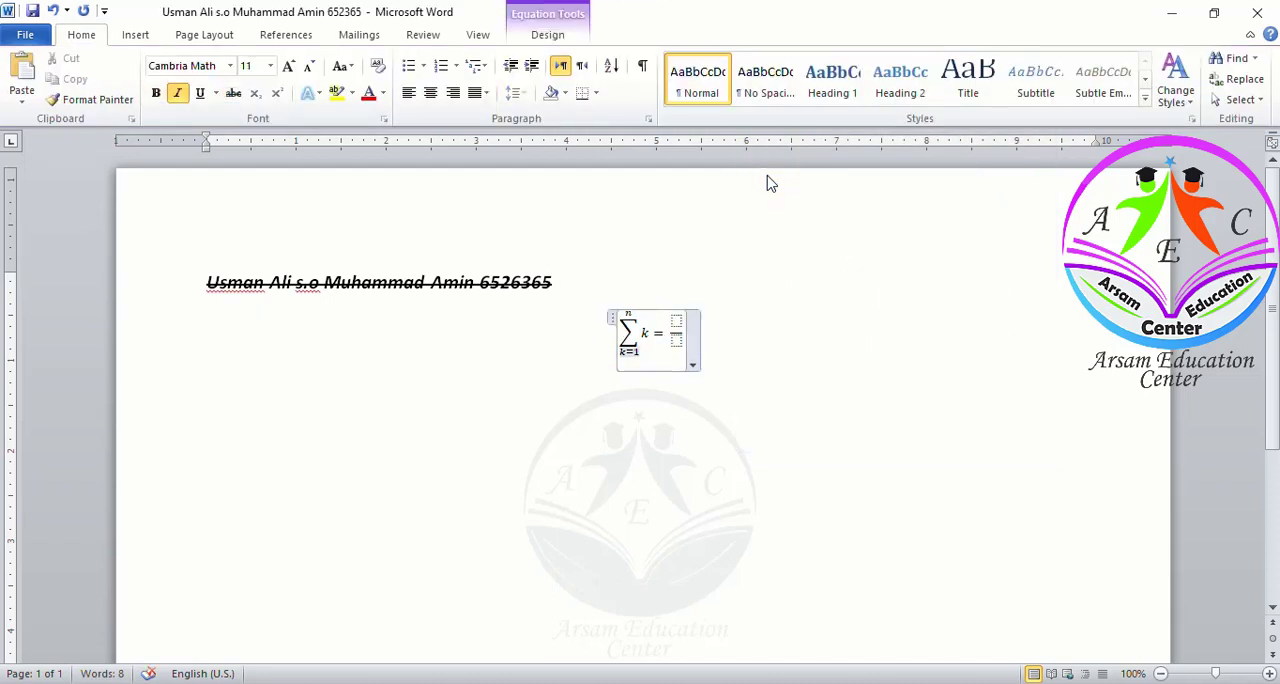
key(Right)
key(Right)
key(Right)
key(Right)
text(n(n)
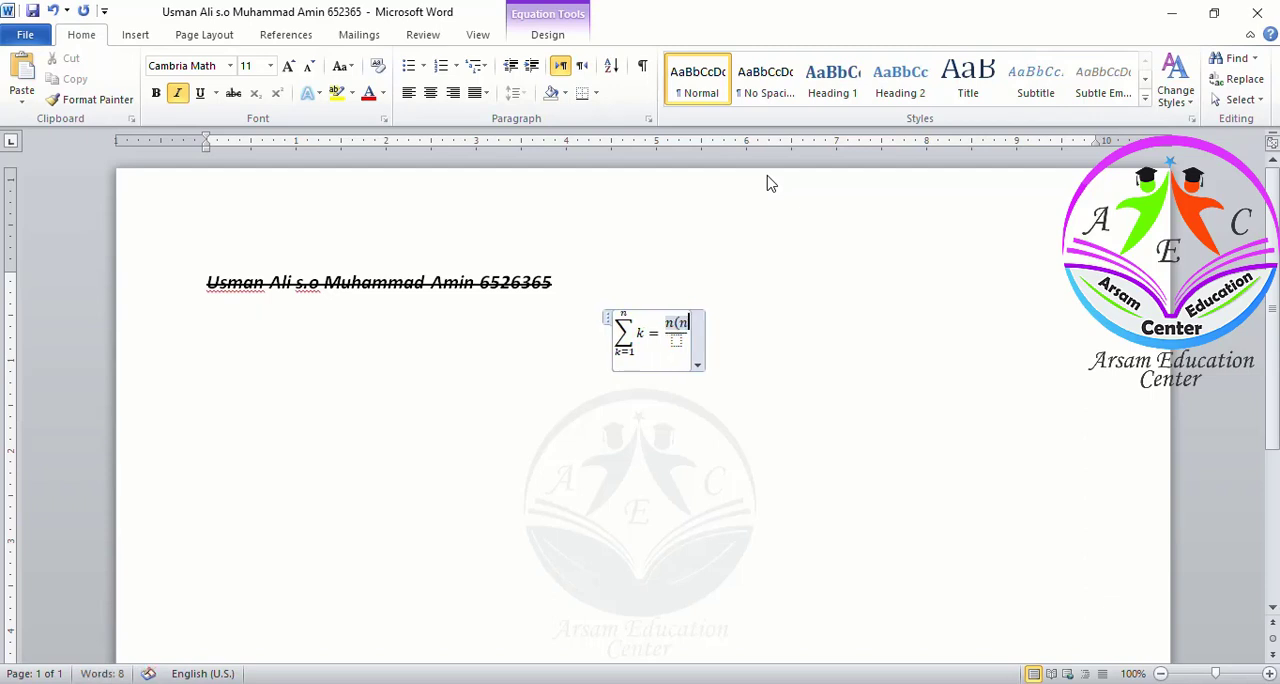
text( + 1))
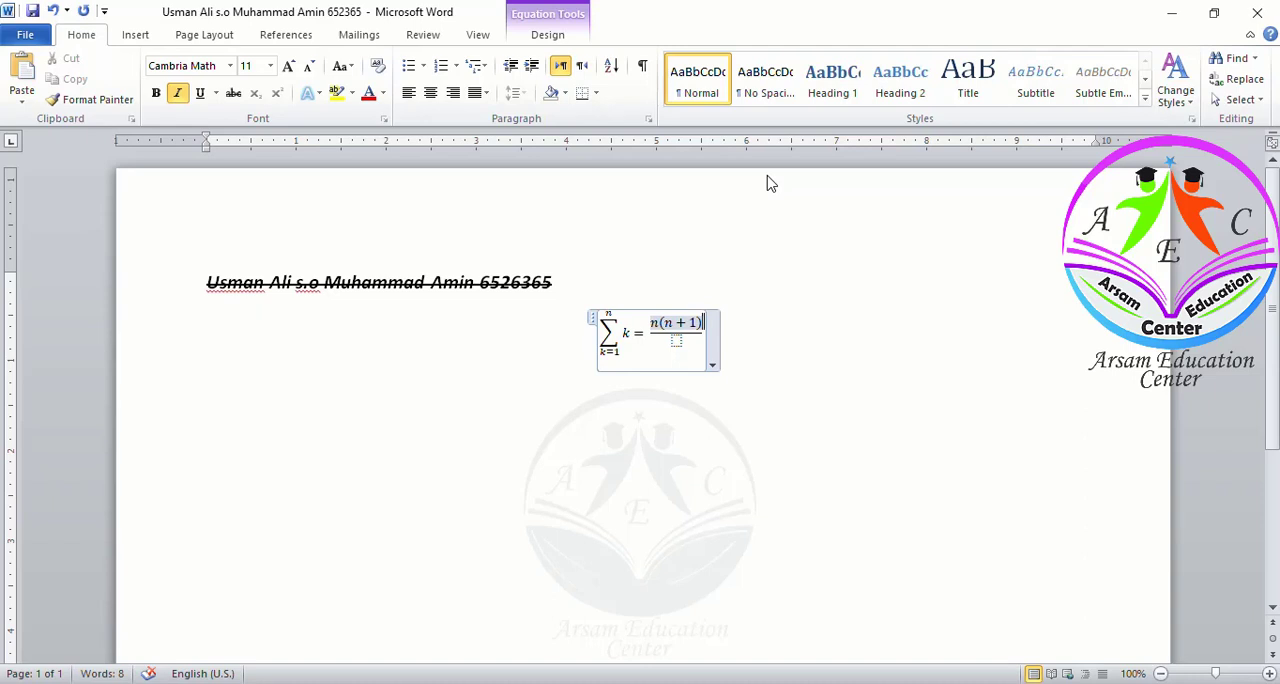
key(Down)
text(2)
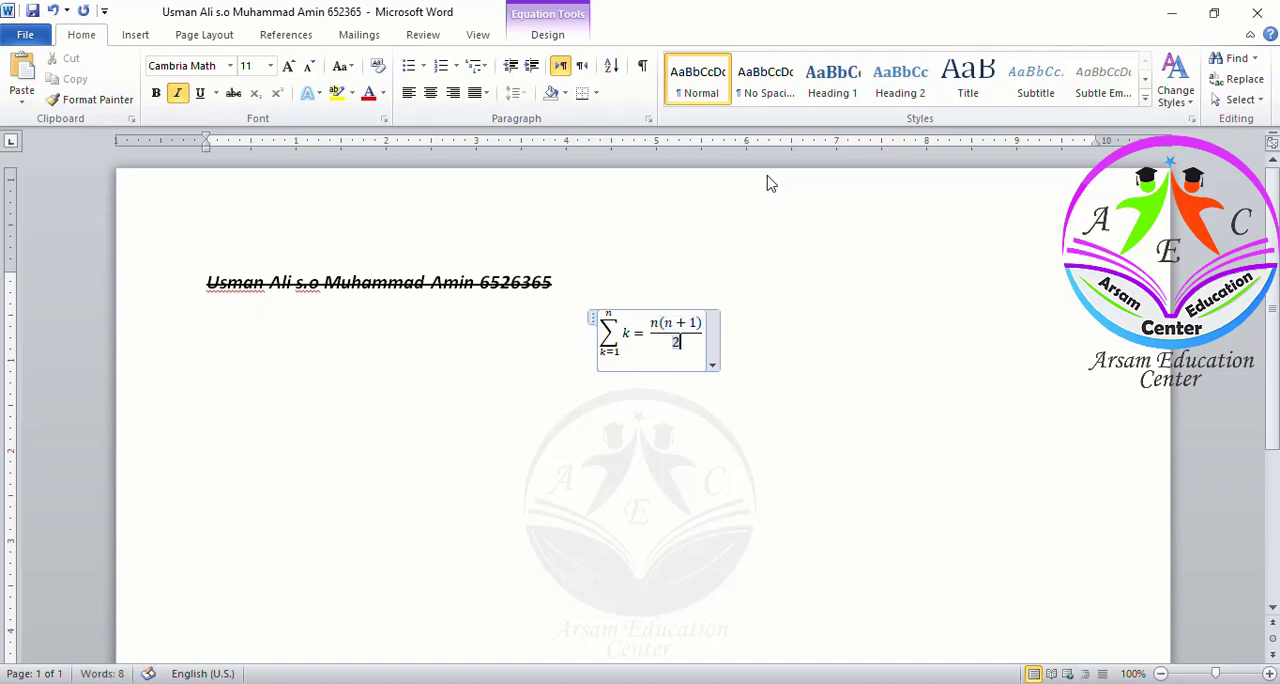
Save the answer document and start a new line below the first equation
key(ctrl+s)
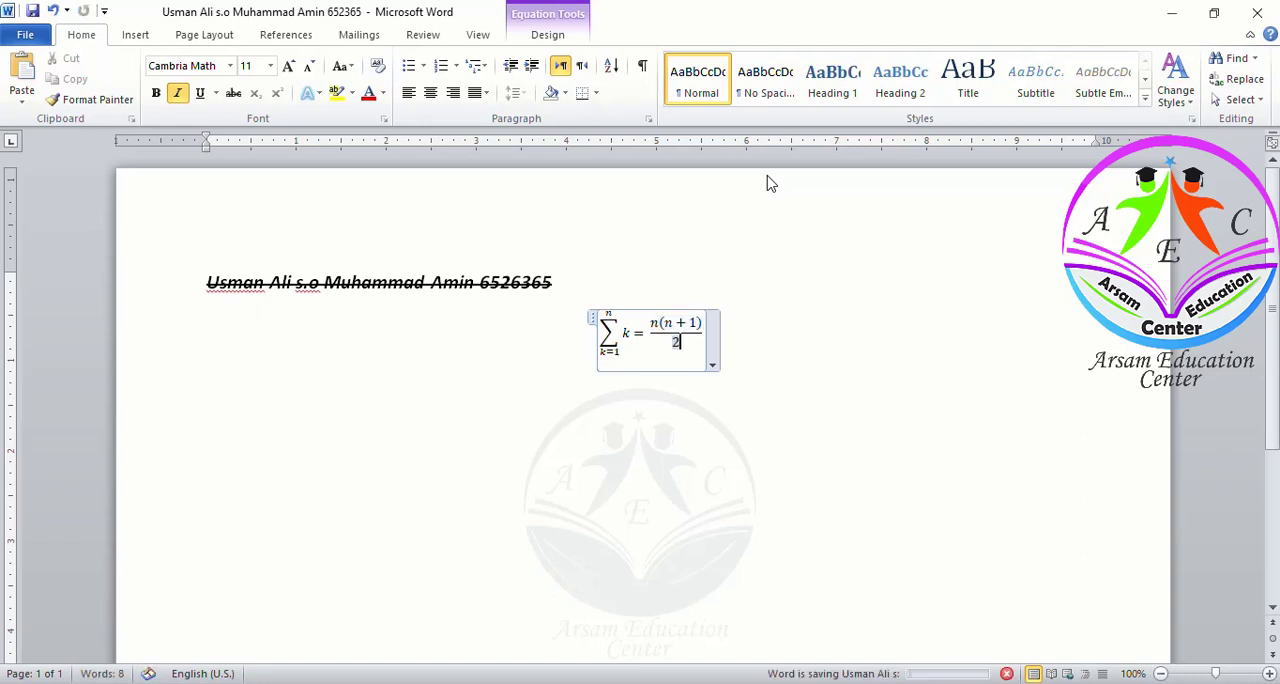
key(alt+Tab)
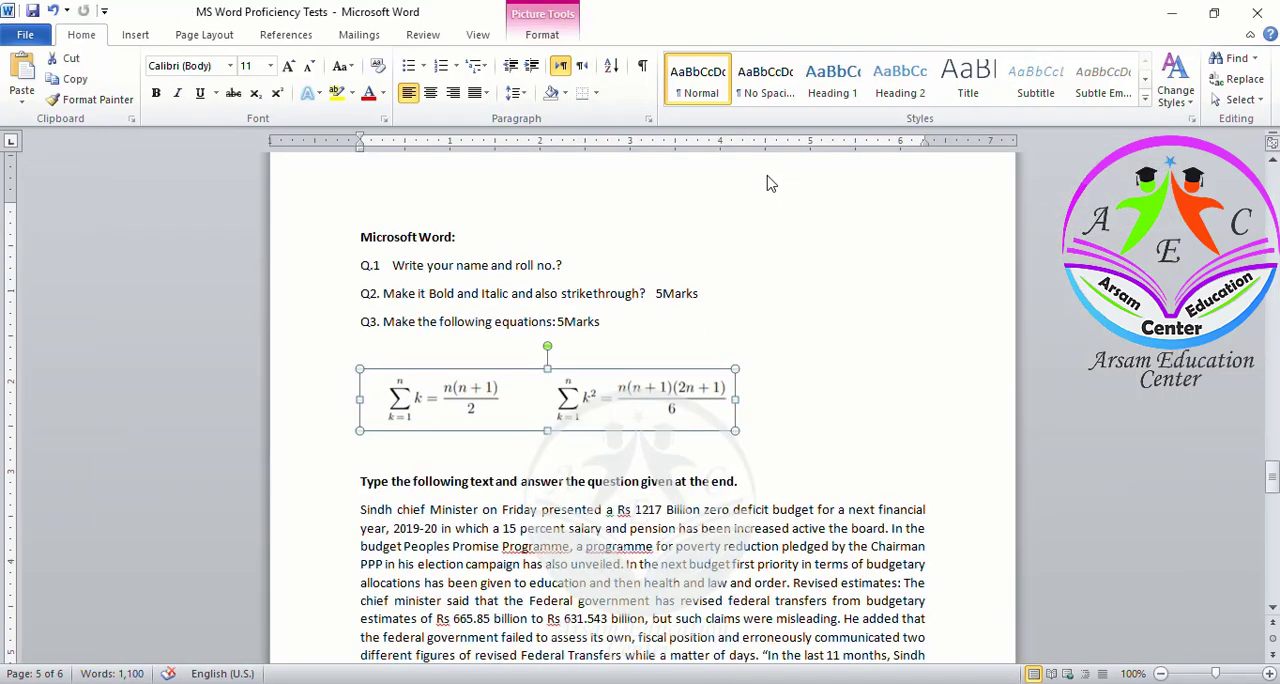
key(alt+Tab)
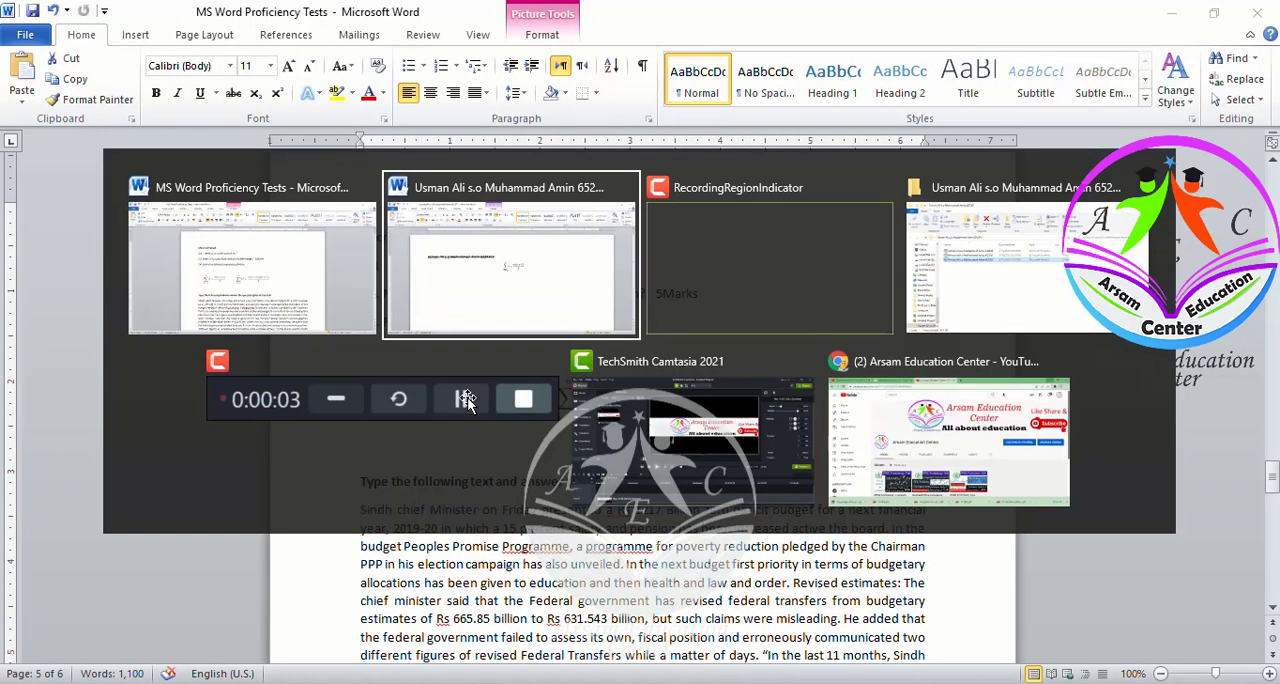
click(710, 400)
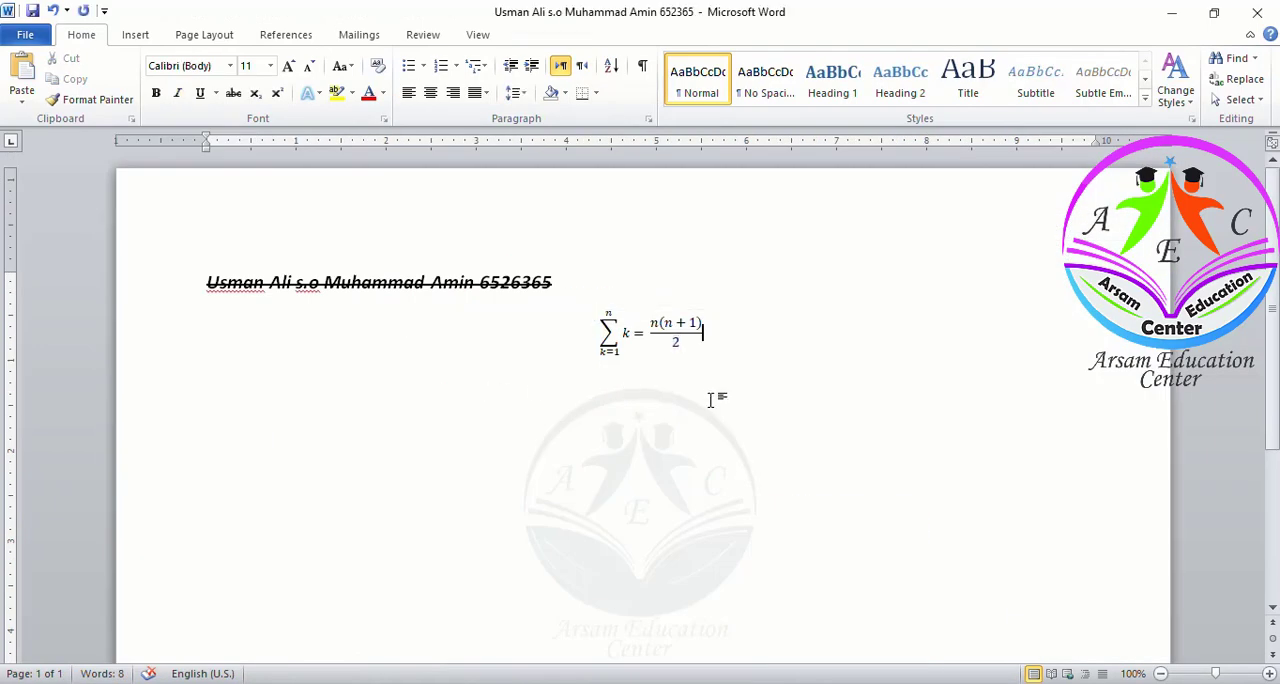
key(alt+Tab)
key(Return)
Insert a new equation with a summation template that has upper and lower limits
click(147, 40)
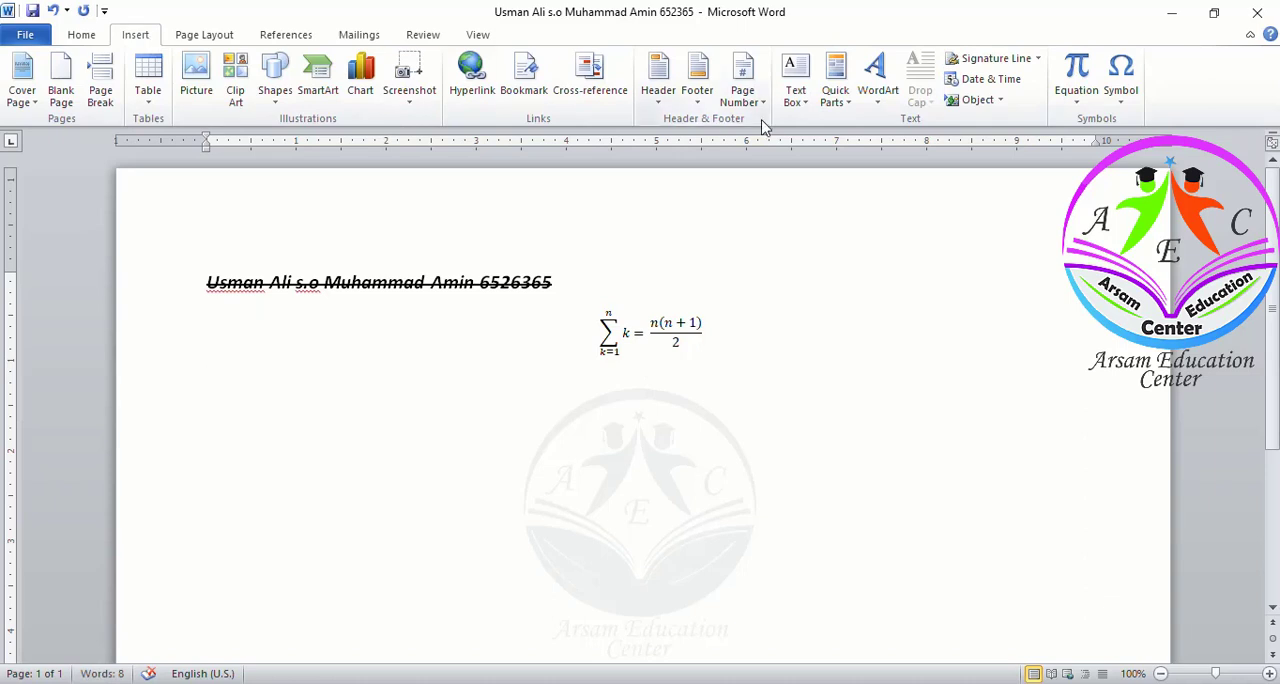
click(1088, 95)
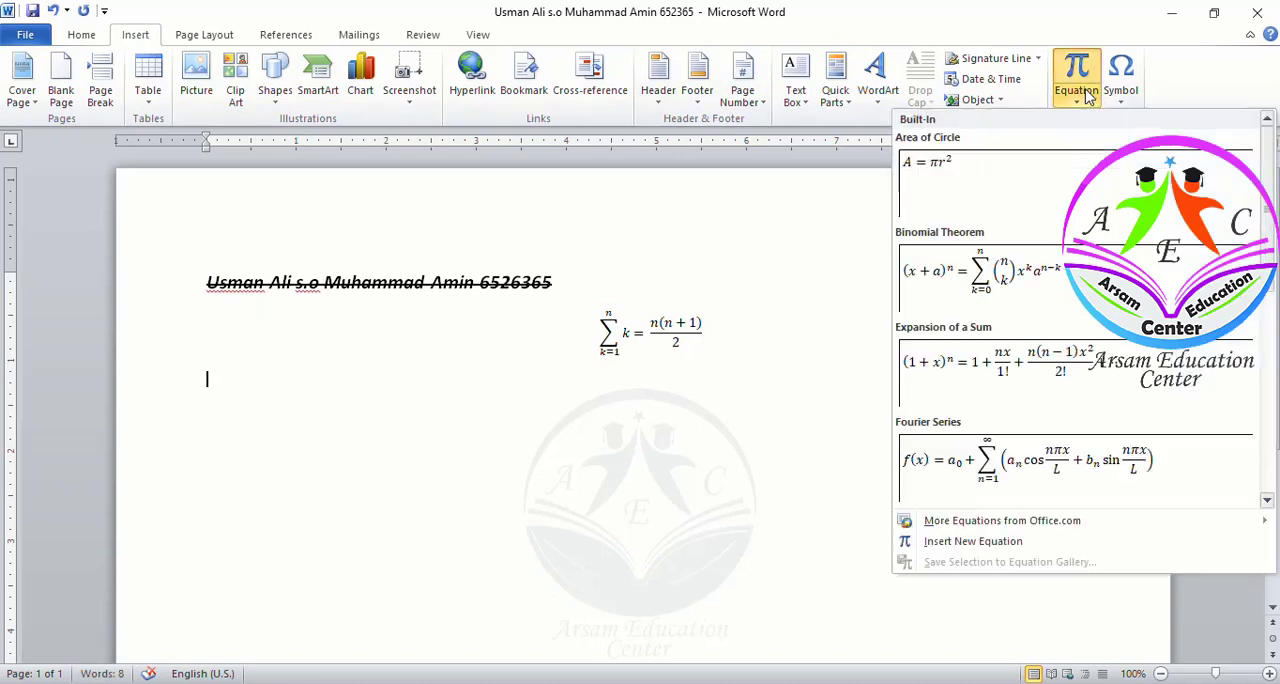
click(945, 546)
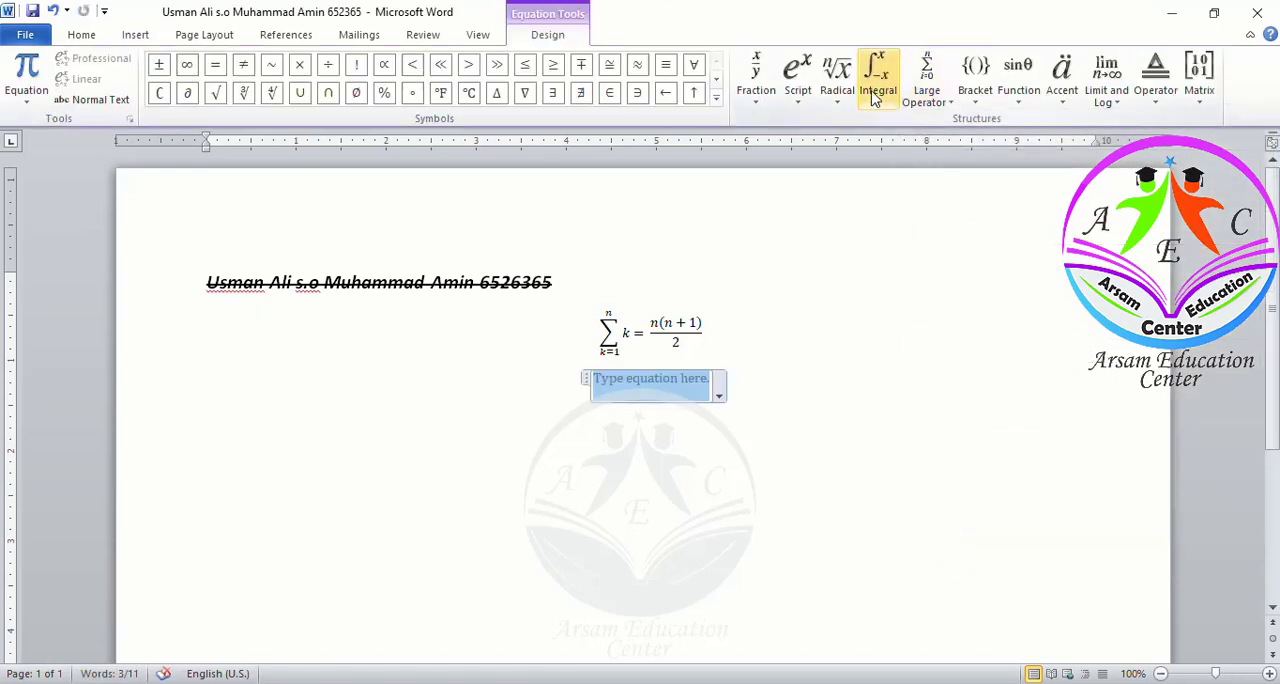
click(926, 82)
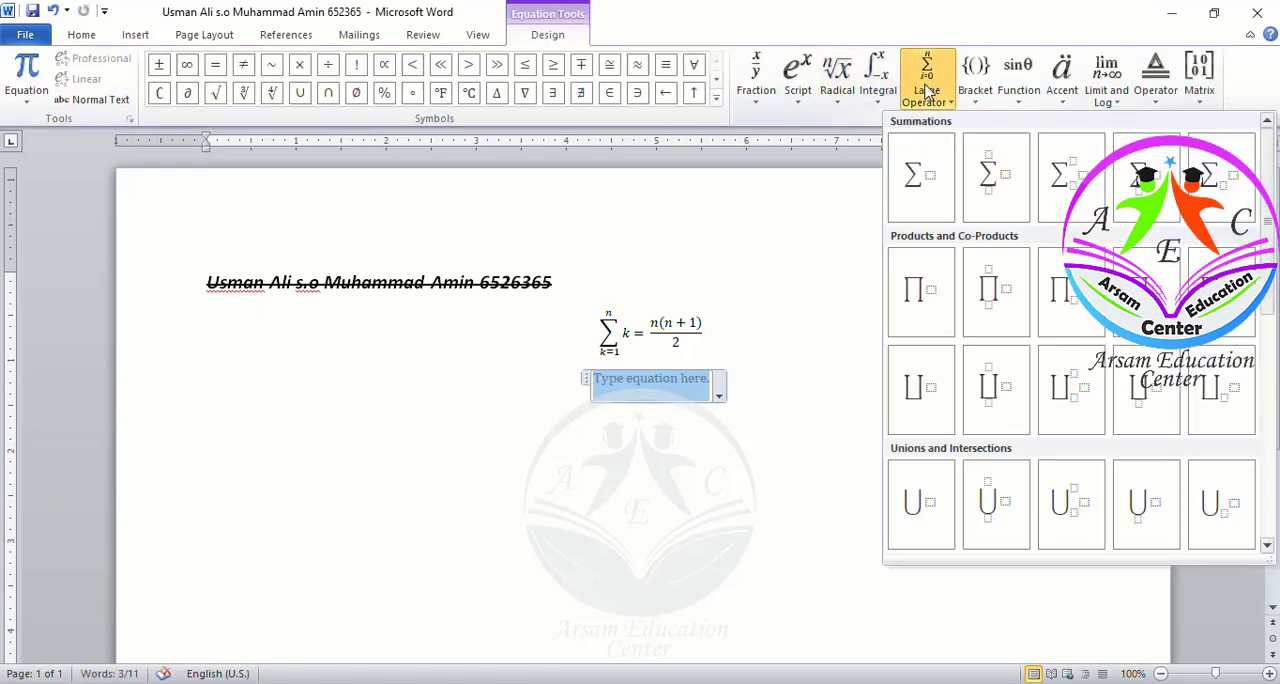
click(986, 178)
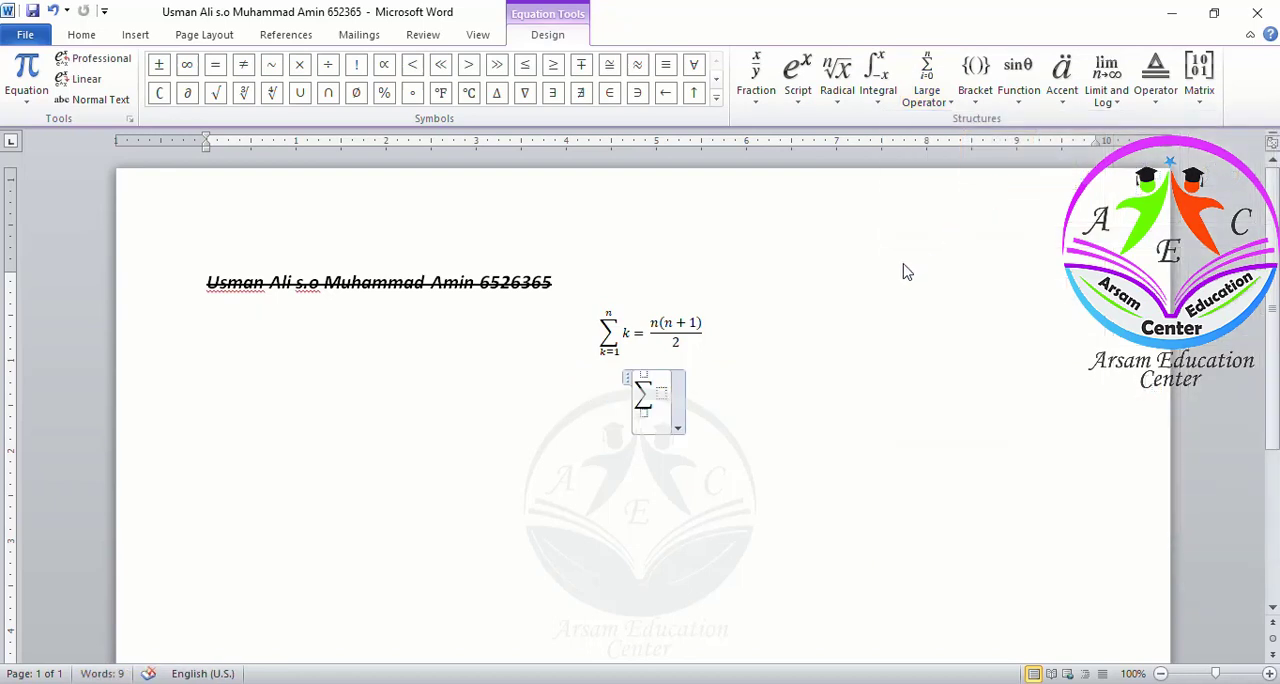
Fill the new summation with body k, upper limit n and lower limit k=1, checking it against the test
key(Left)
text(k)
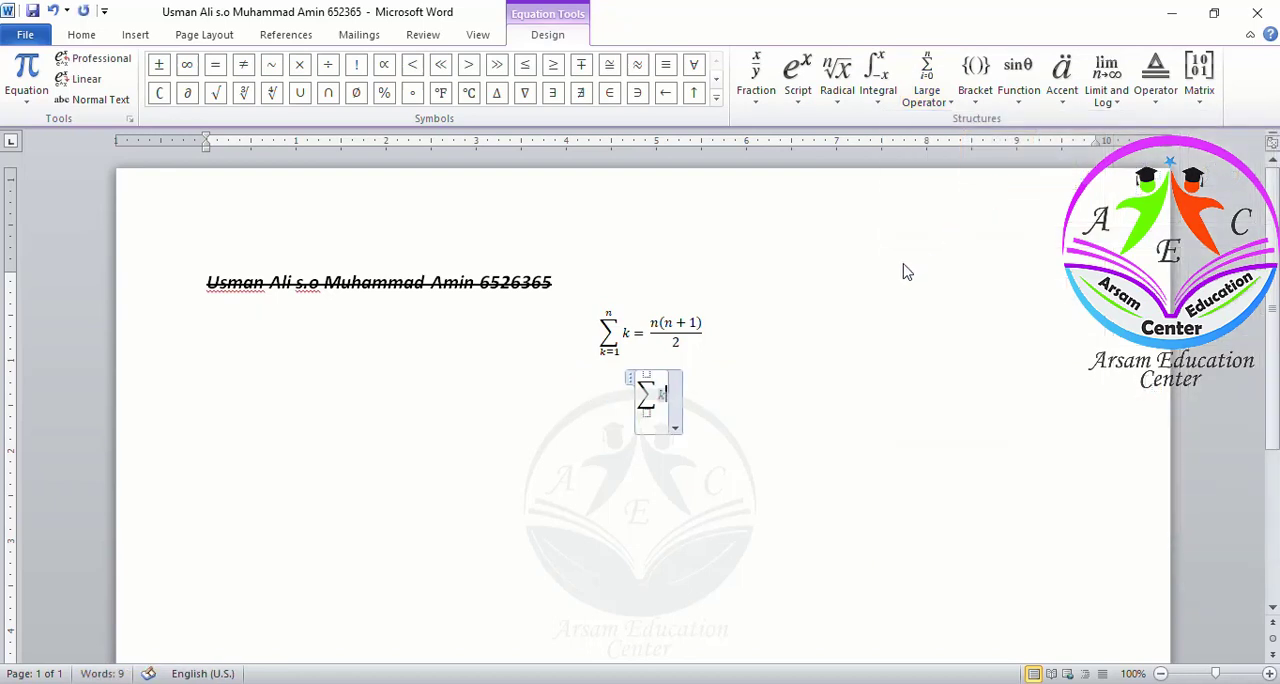
key(Up)
text(n)
key(Down)
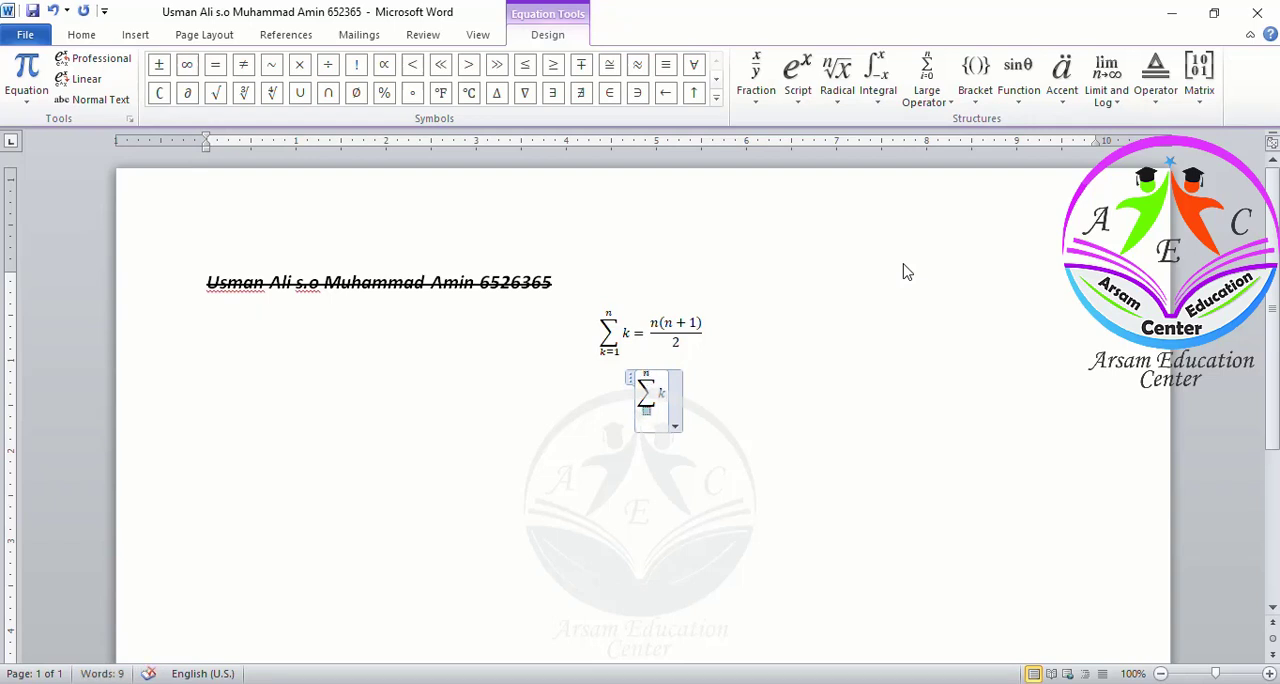
text(k=1)
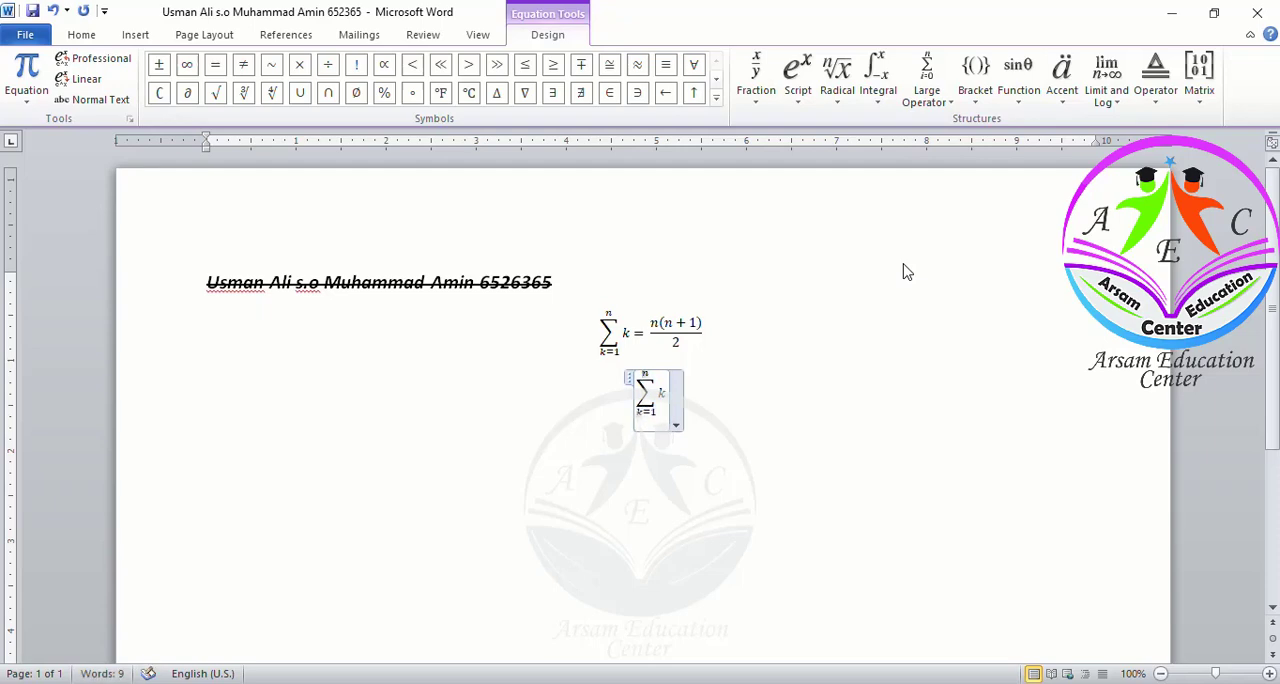
key(alt+Tab)
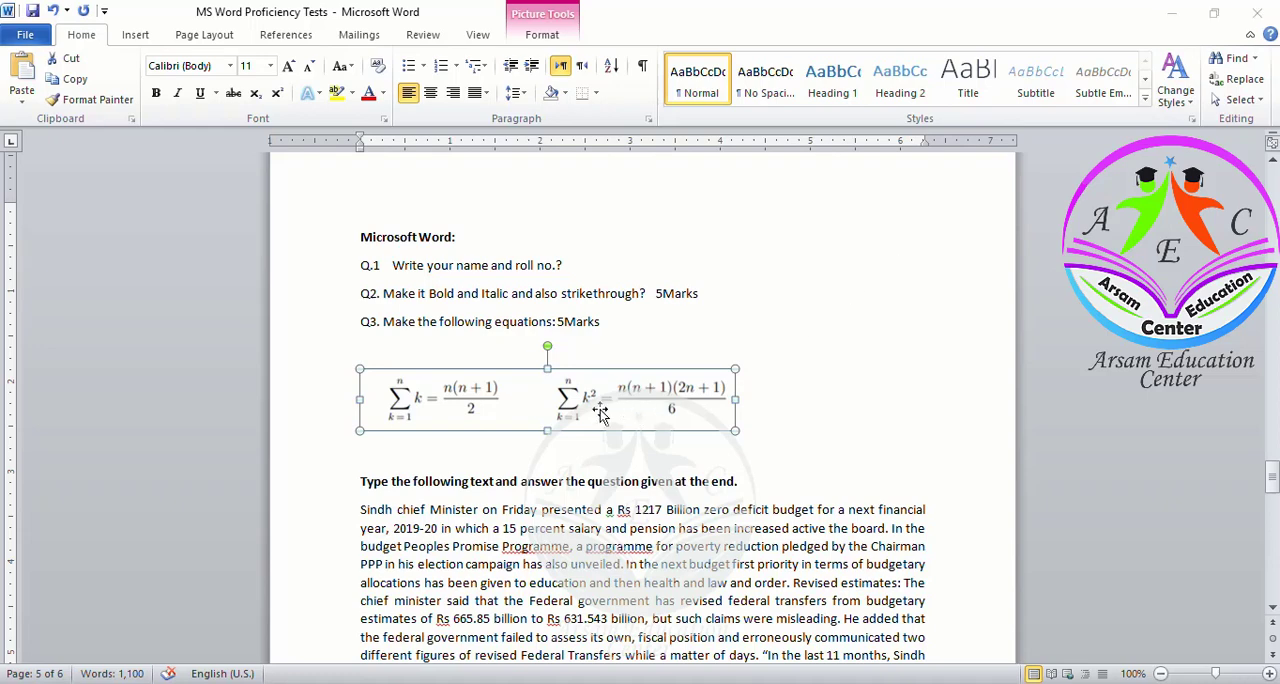
key(alt+Tab)
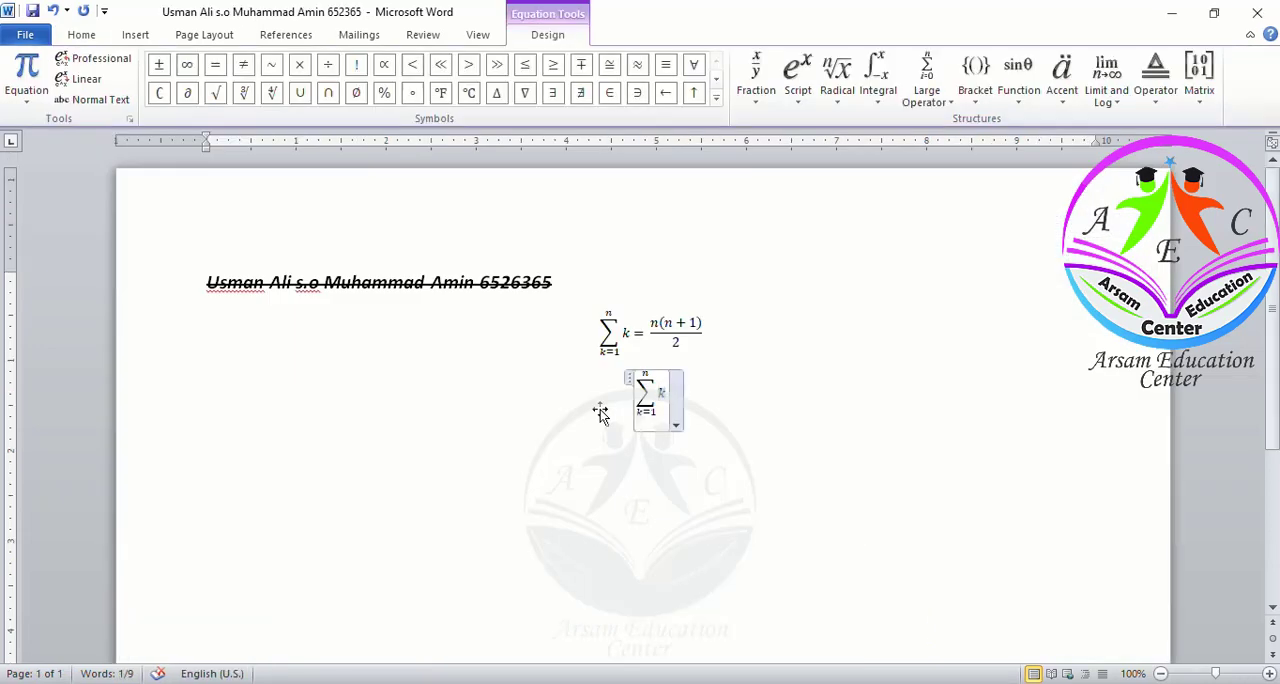
Add a superscript 2 to k and type an equals sign after it
click(803, 90)
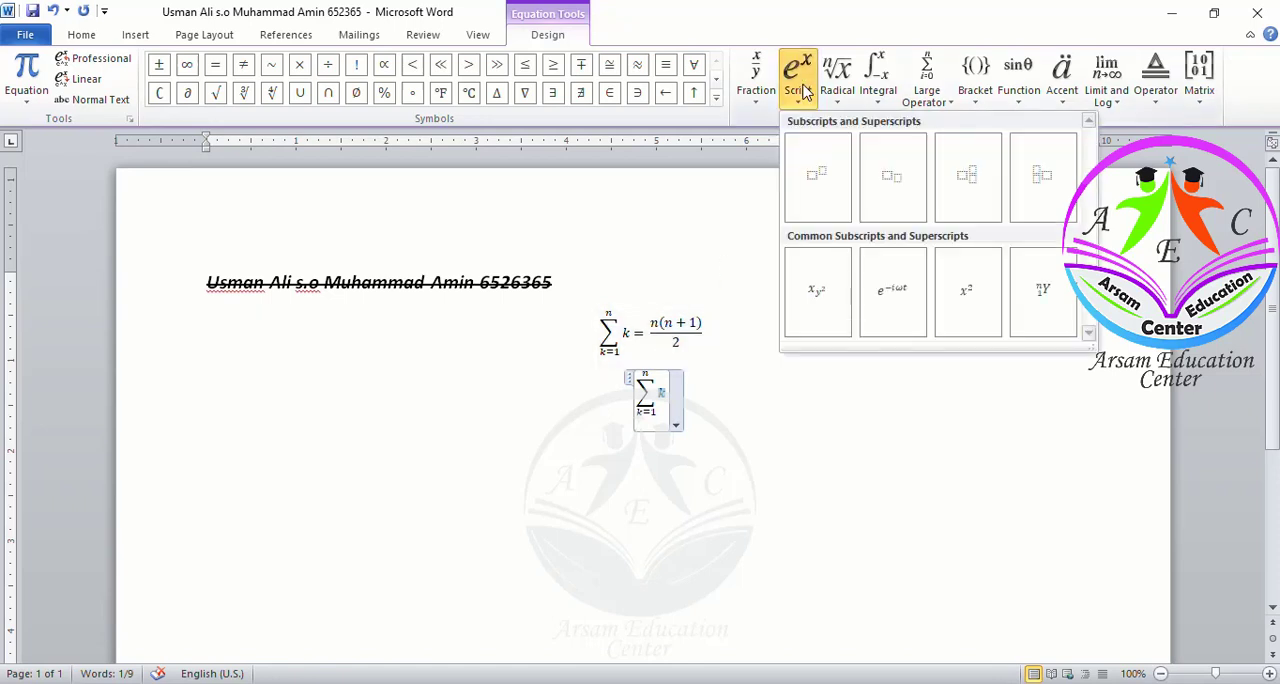
click(816, 177)
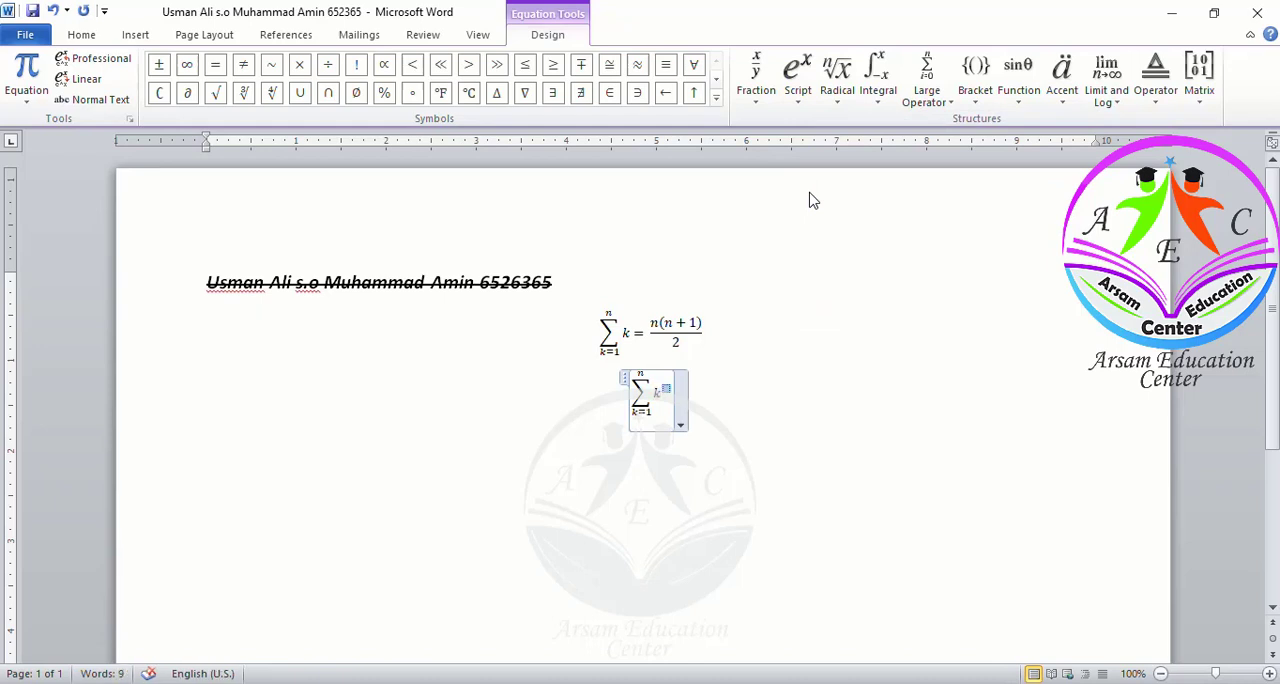
text(2)
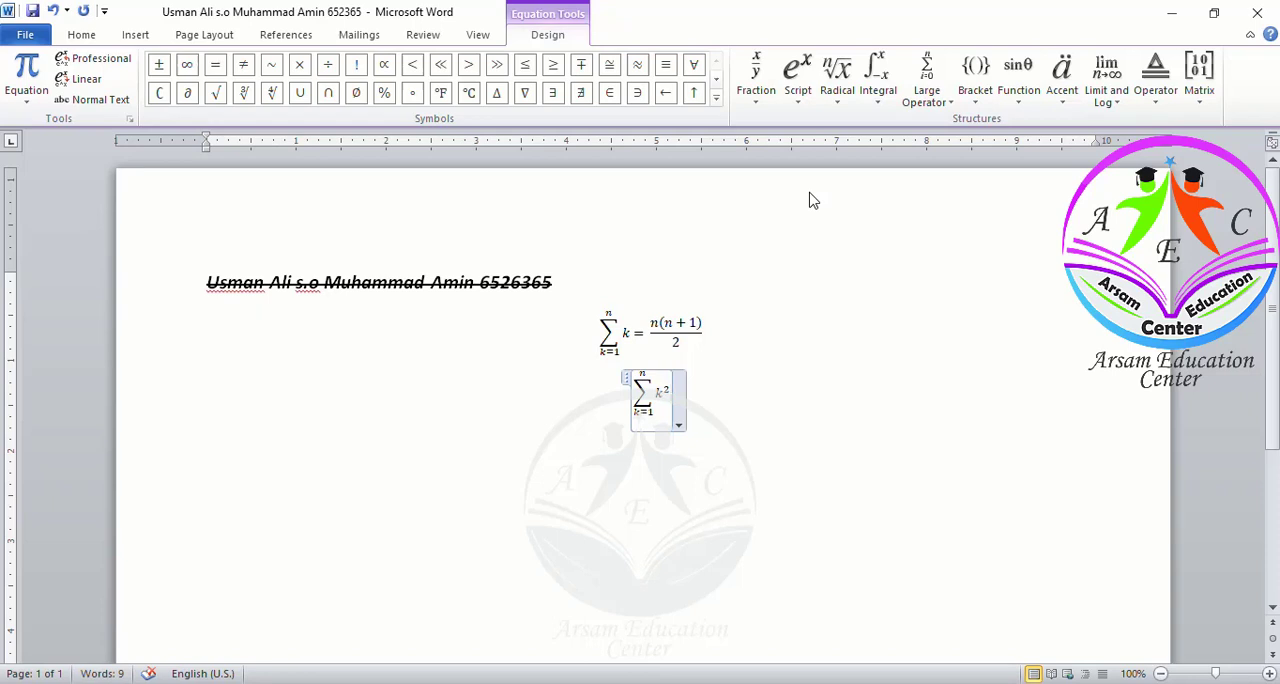
text(+)
key(BackSpace)
text(=)
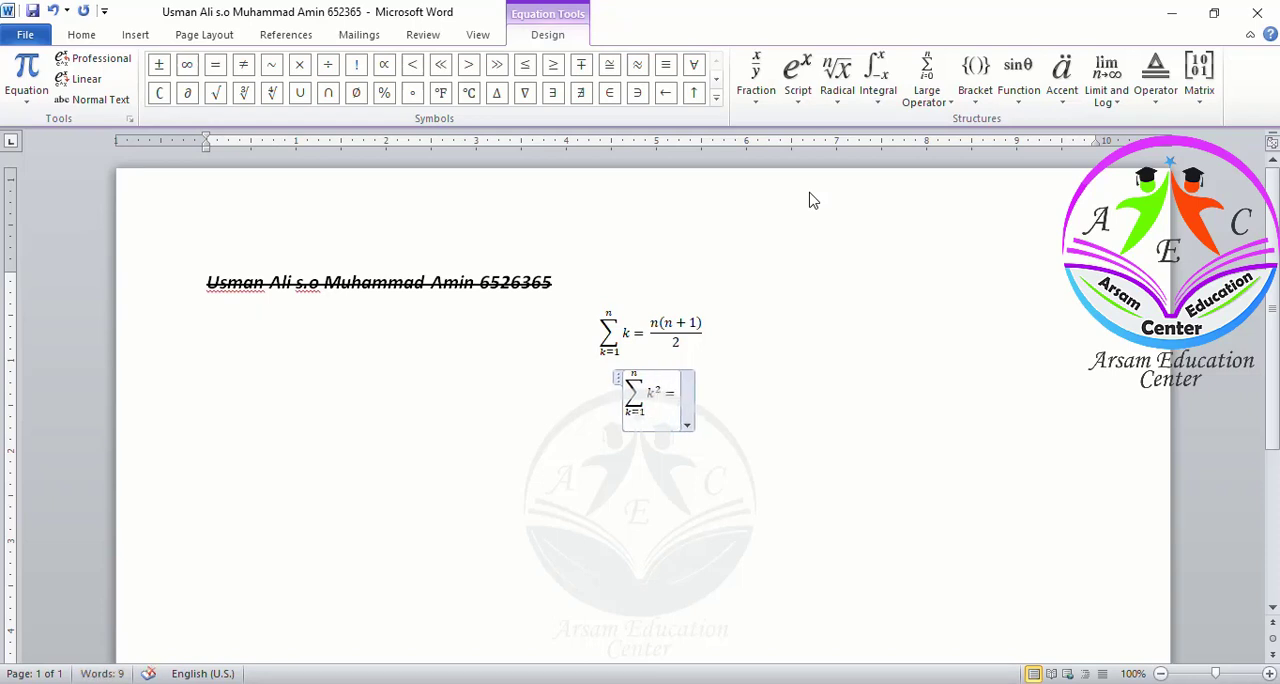
Insert a stacked fraction after the equals sign and place the cursor in its numerator
click(756, 80)
click(772, 155)
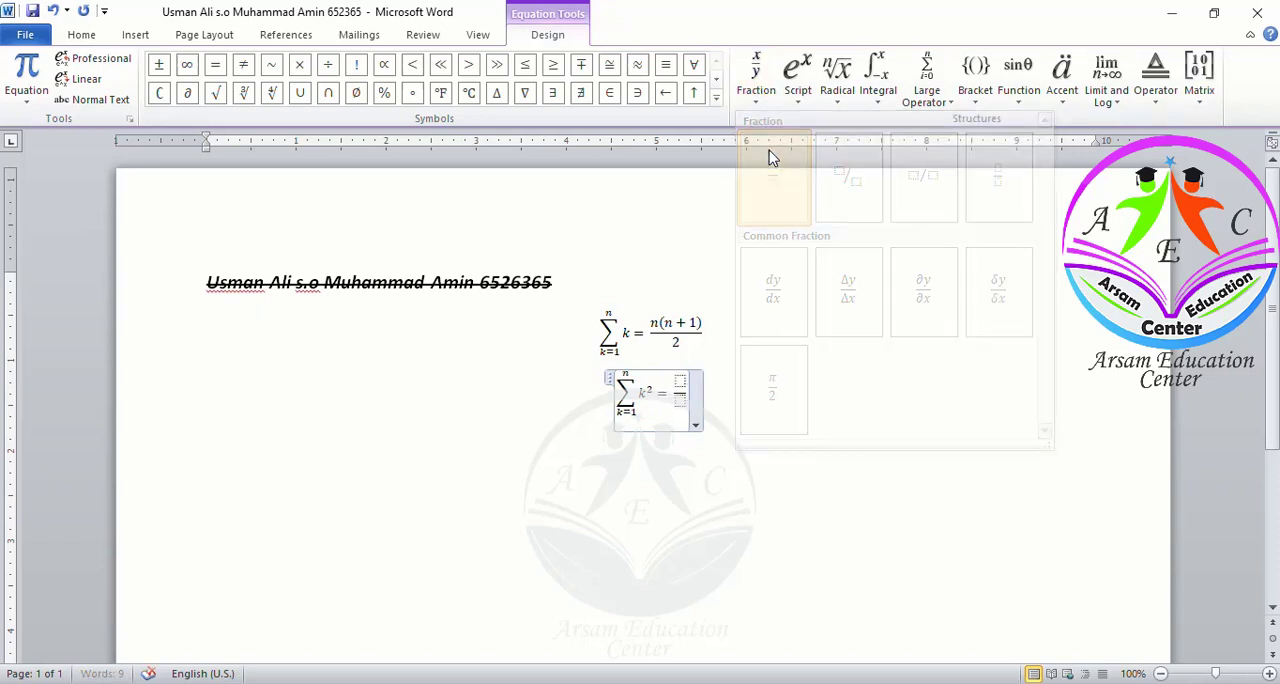
key(Up)
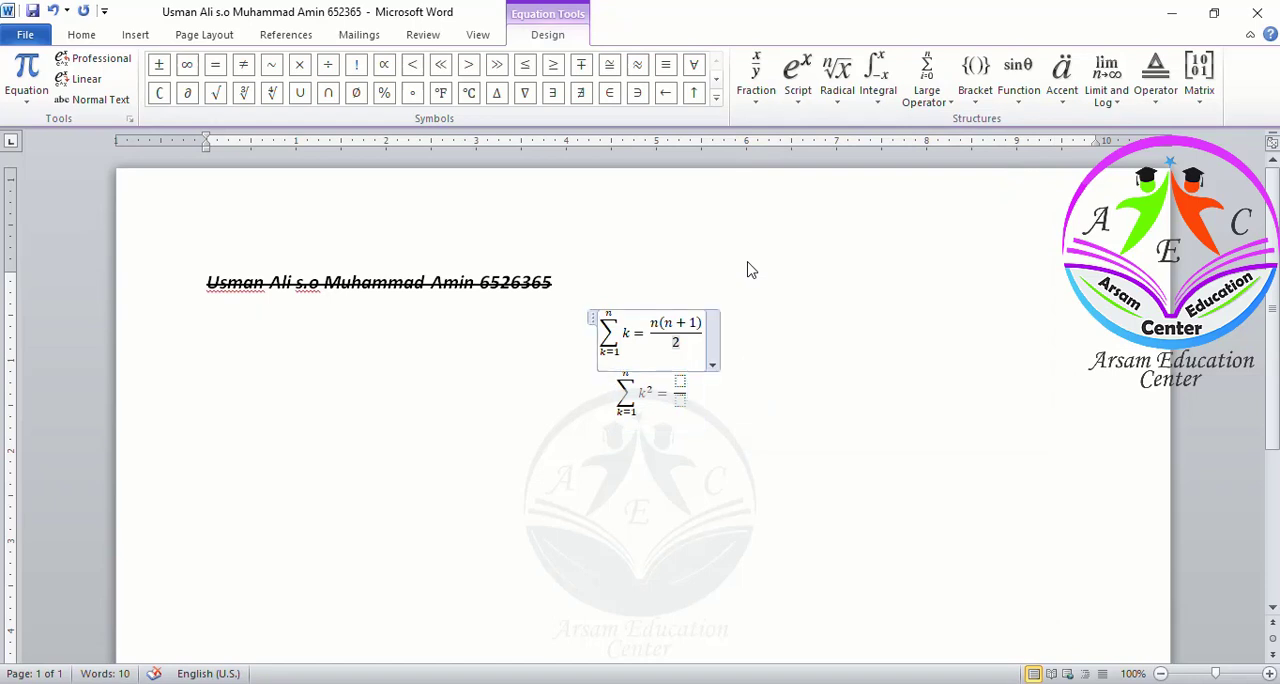
key(Down)
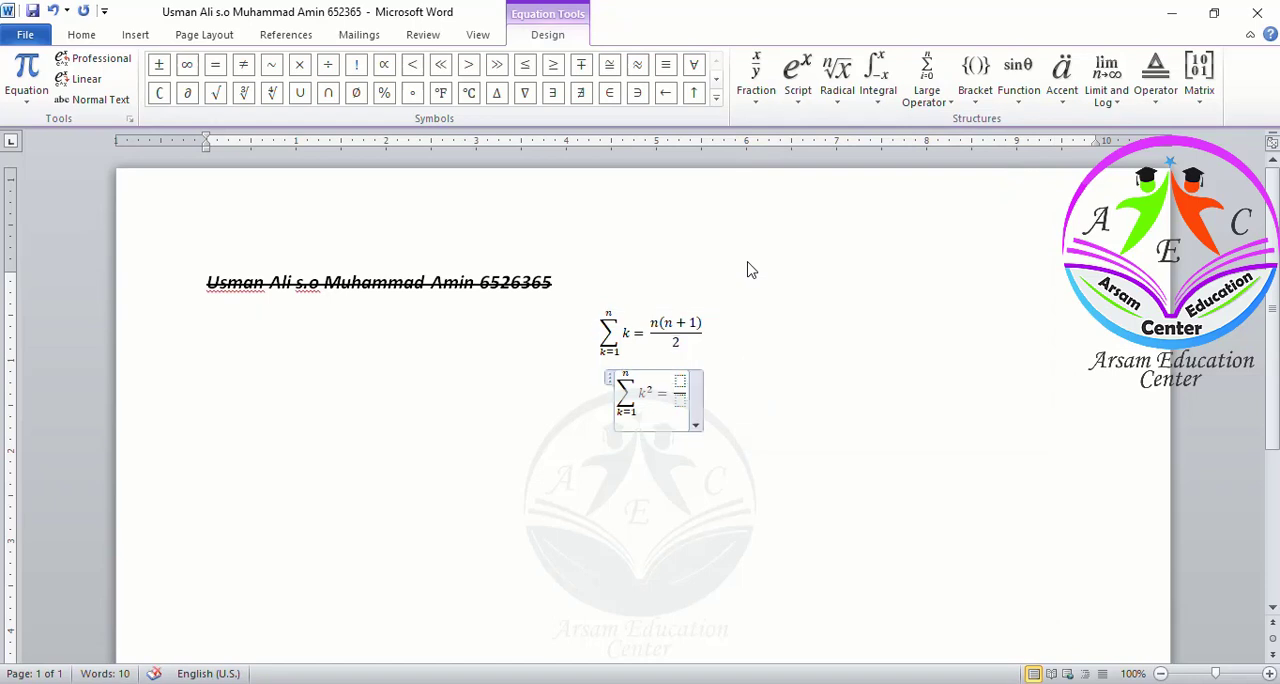
click(680, 380)
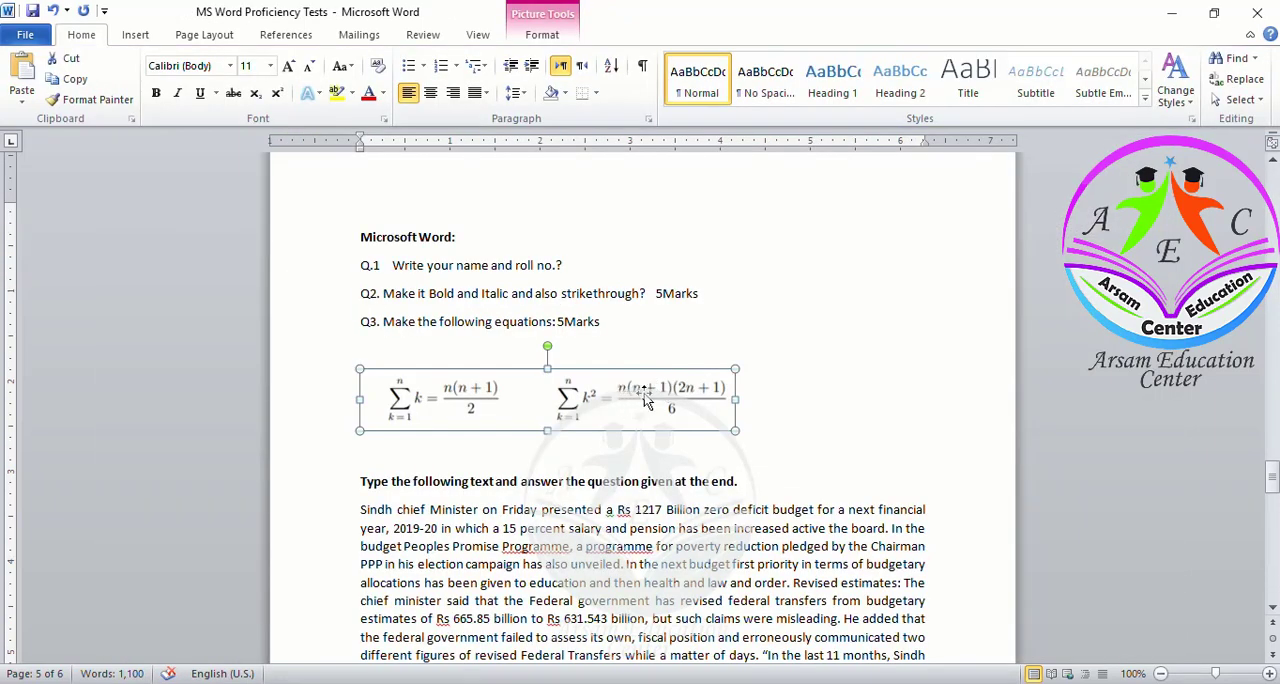
key(alt+Tab)
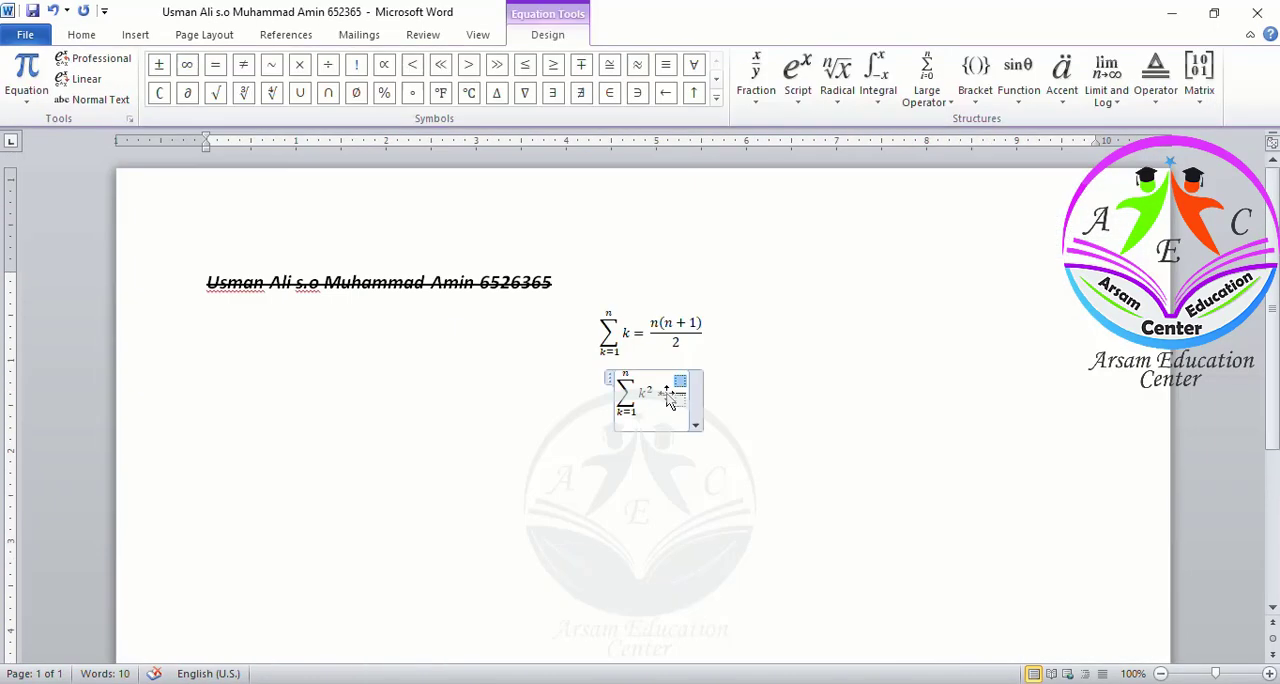
Fill the fraction's numerator with n(n + 1)(2n + 1)
text(n(n + 1)
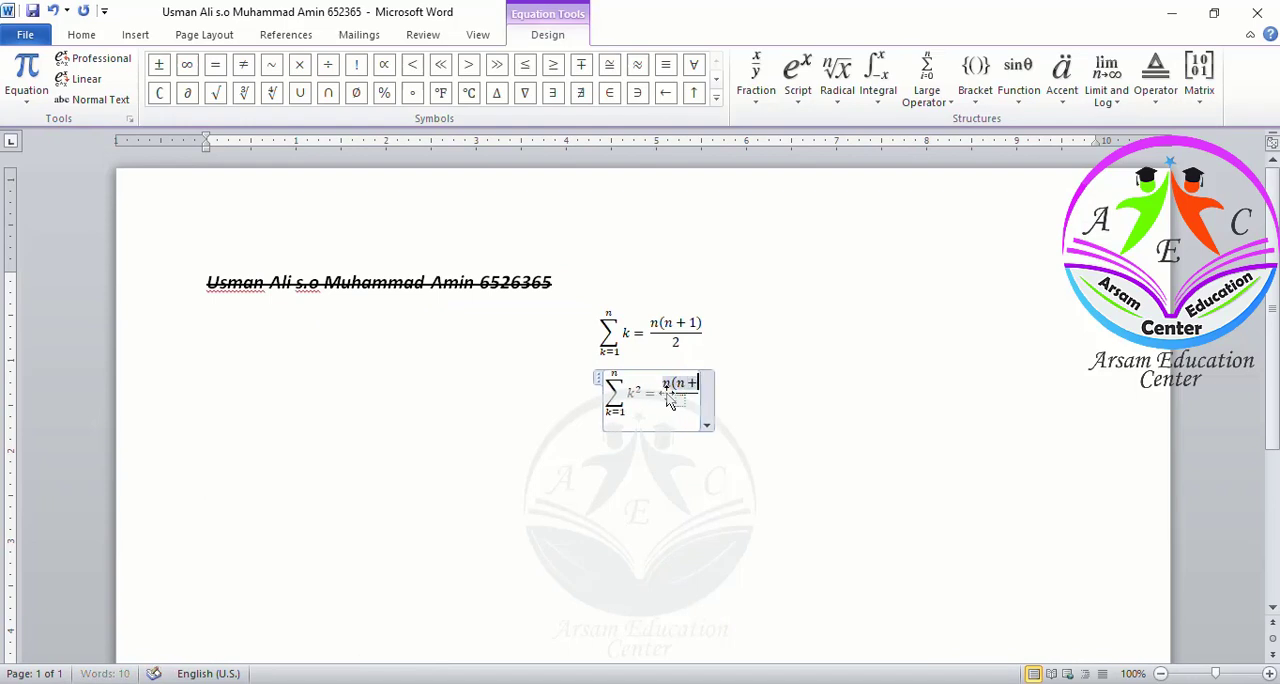
text())
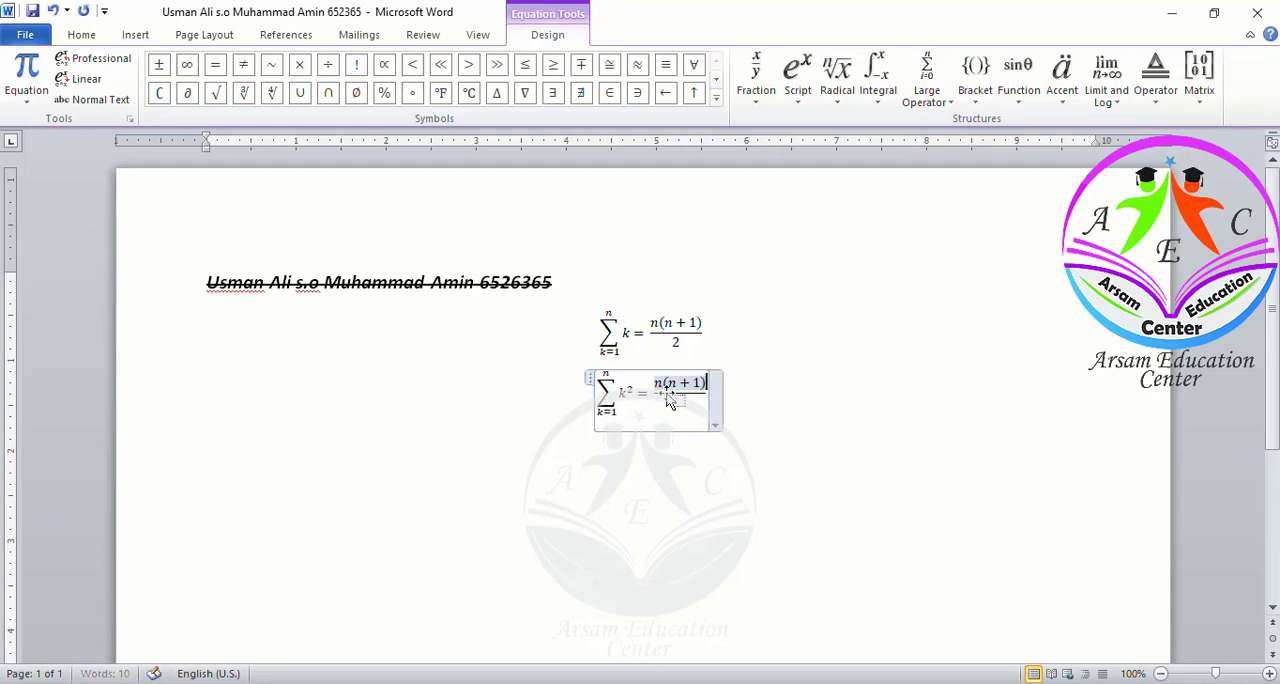
text(()
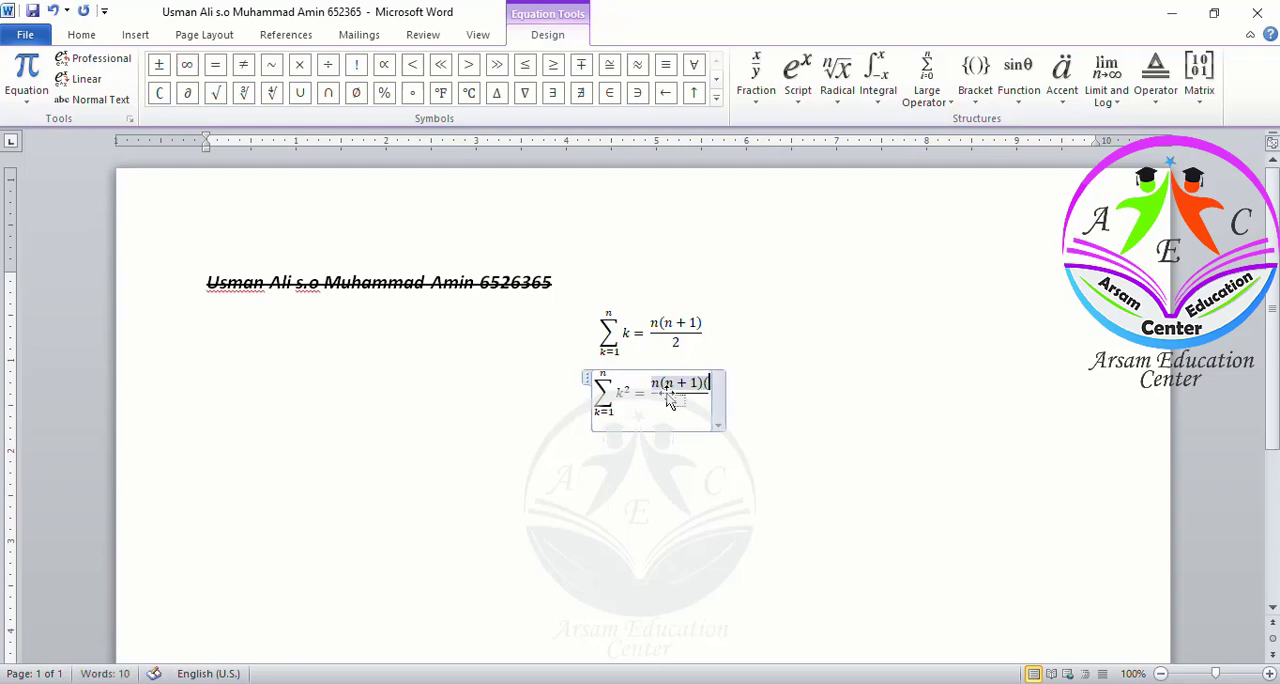
text(2n)
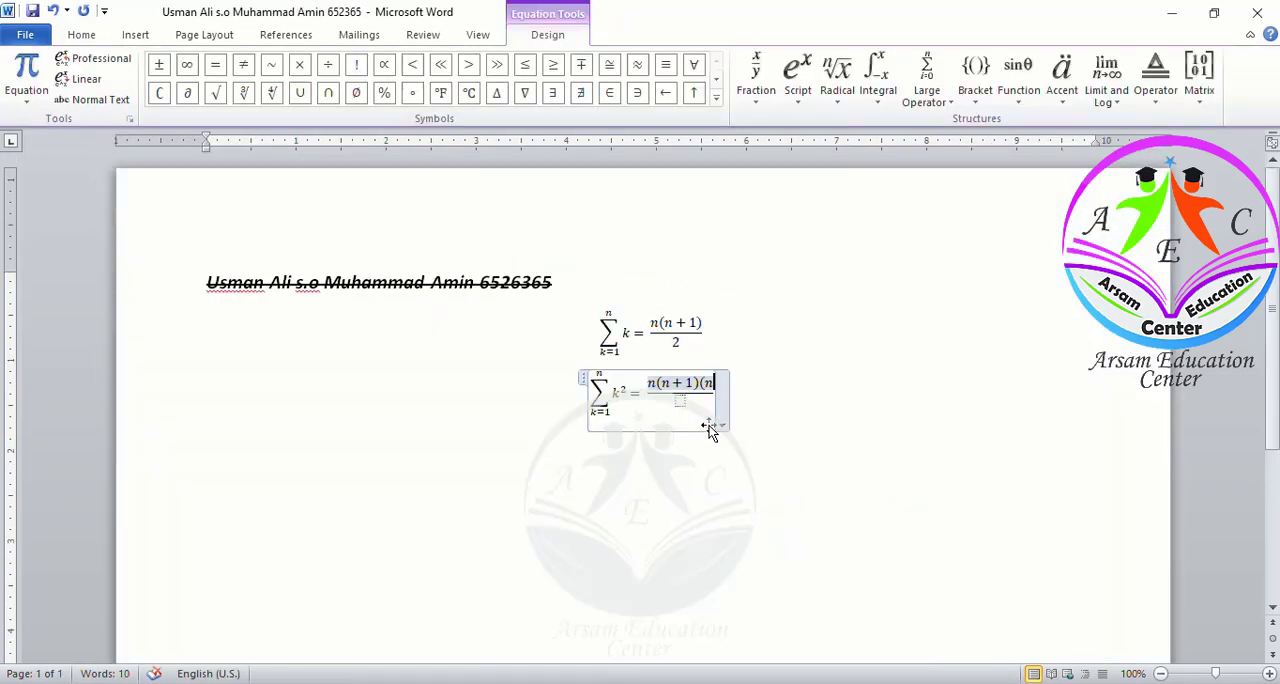
key(BackSpace)
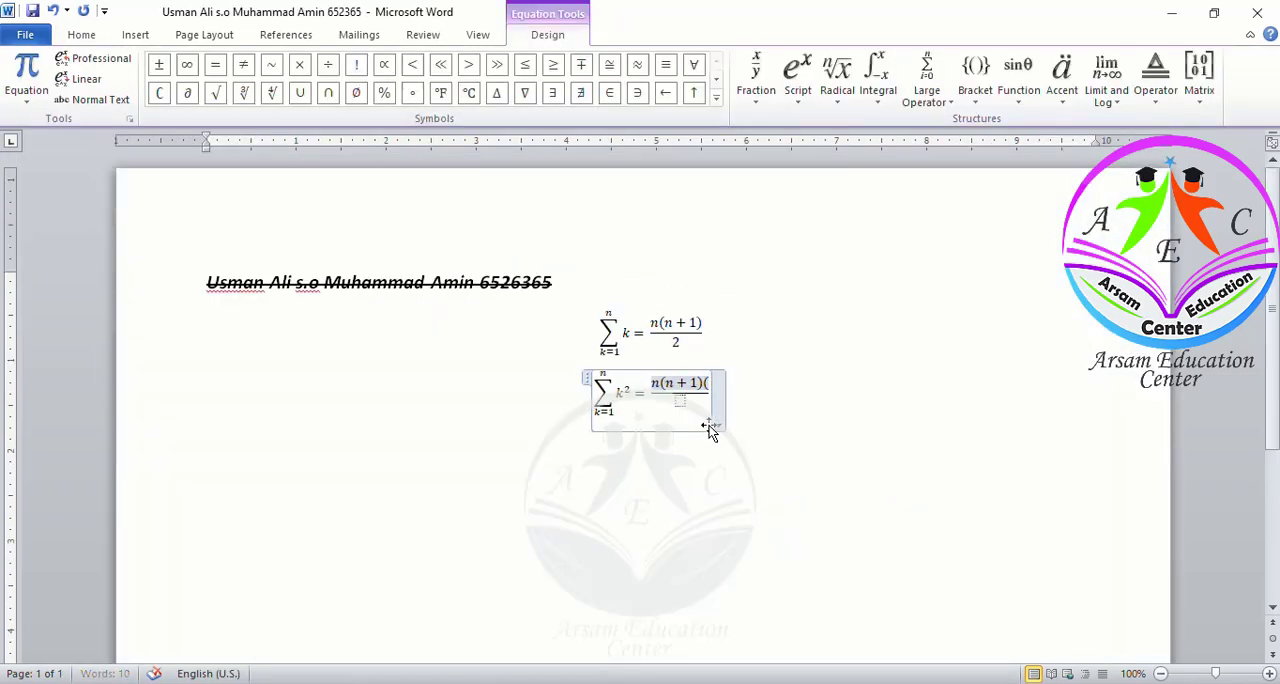
text(2n)
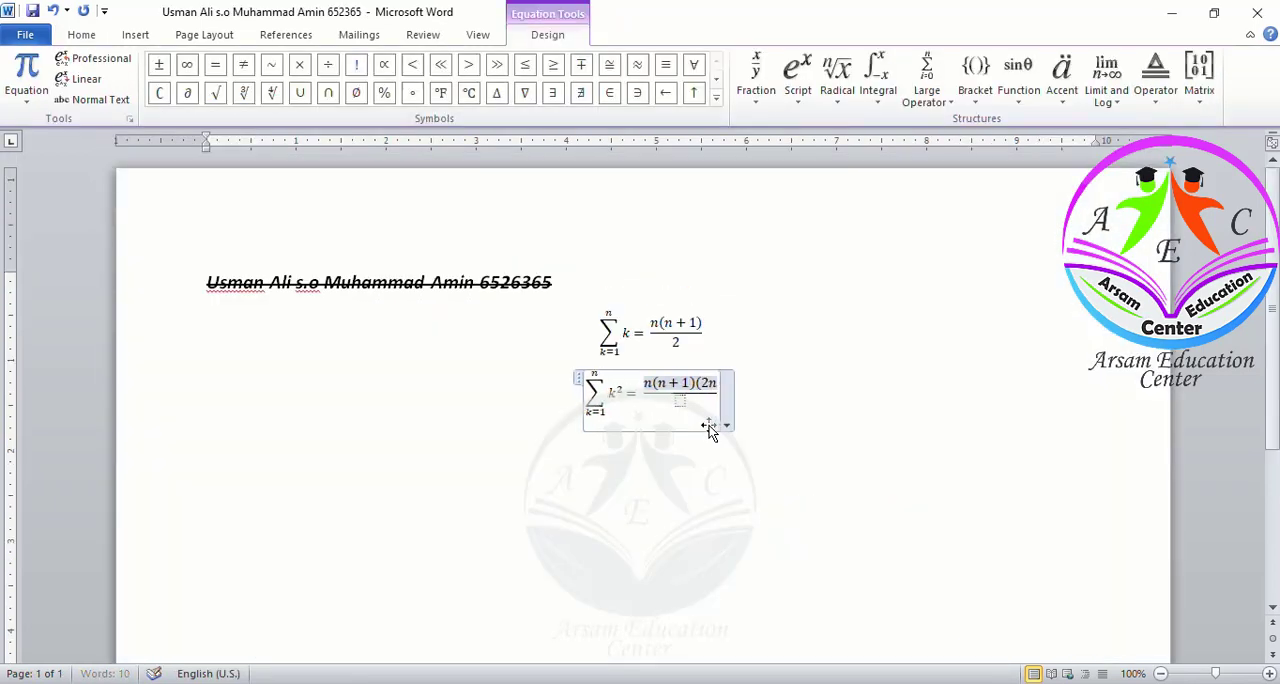
text( + 1))
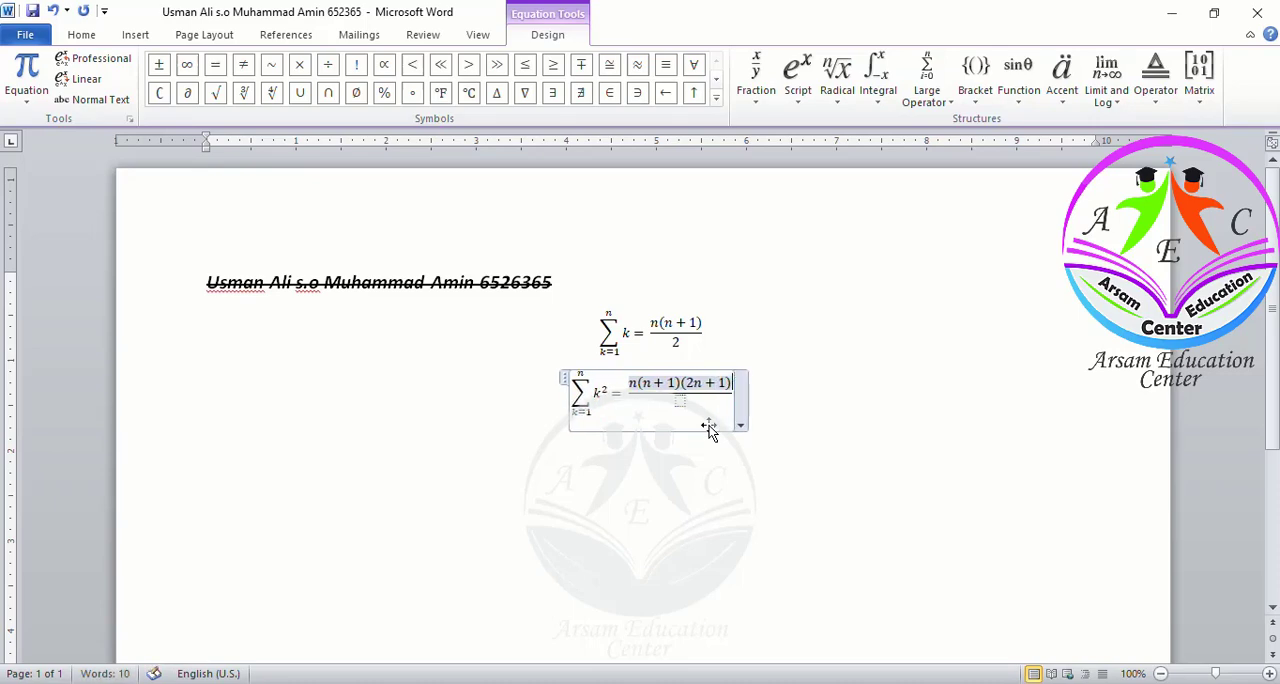
key(alt+Tab)
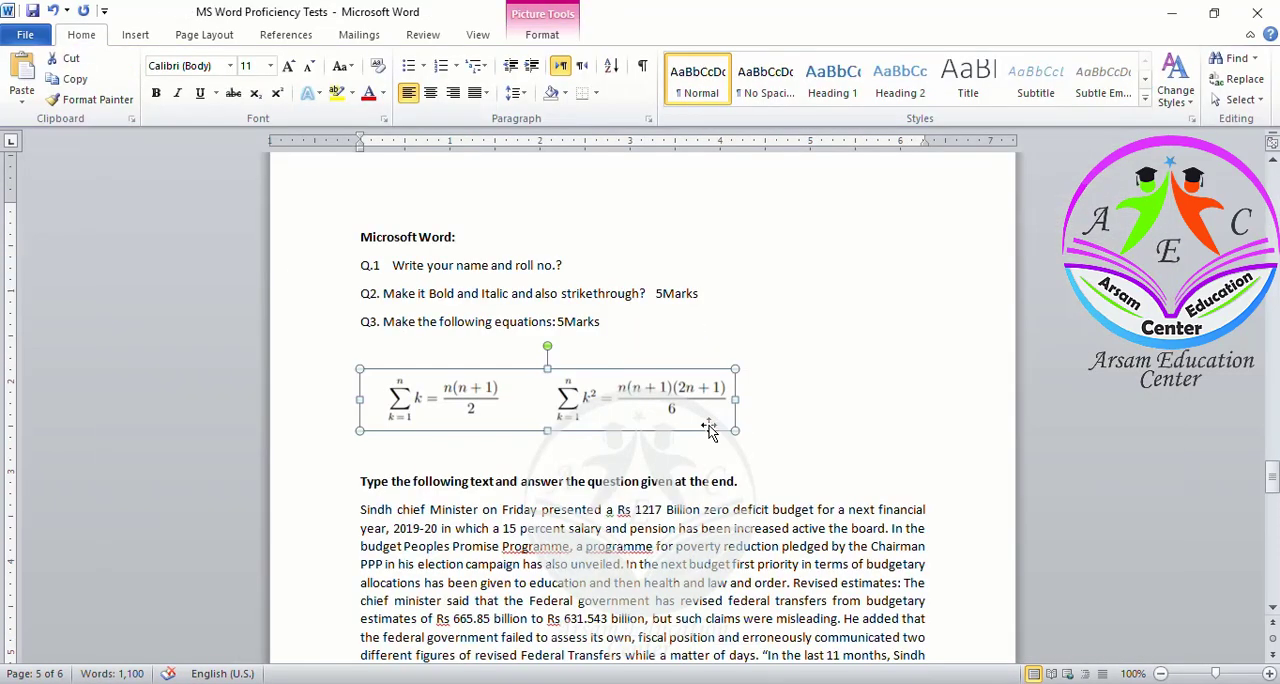
key(alt+Tab)
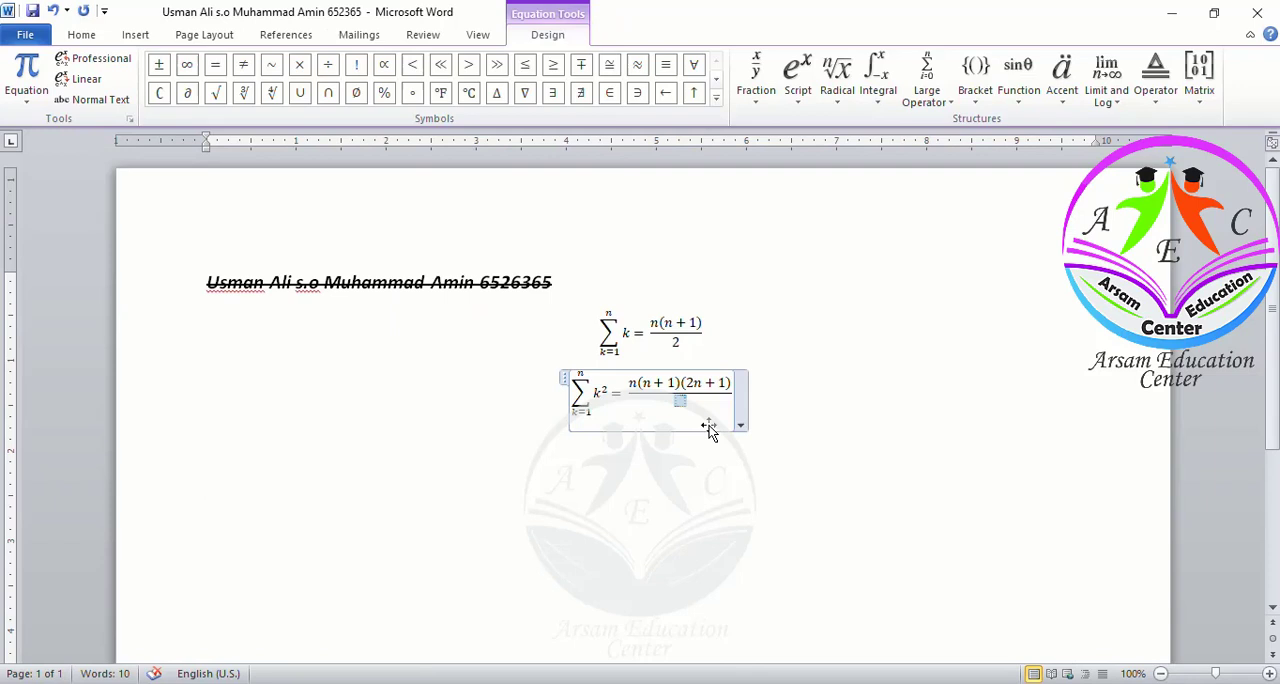
Enter 6 as the denominator, leave the equation and save the answer document
text(6)
click(748, 451)
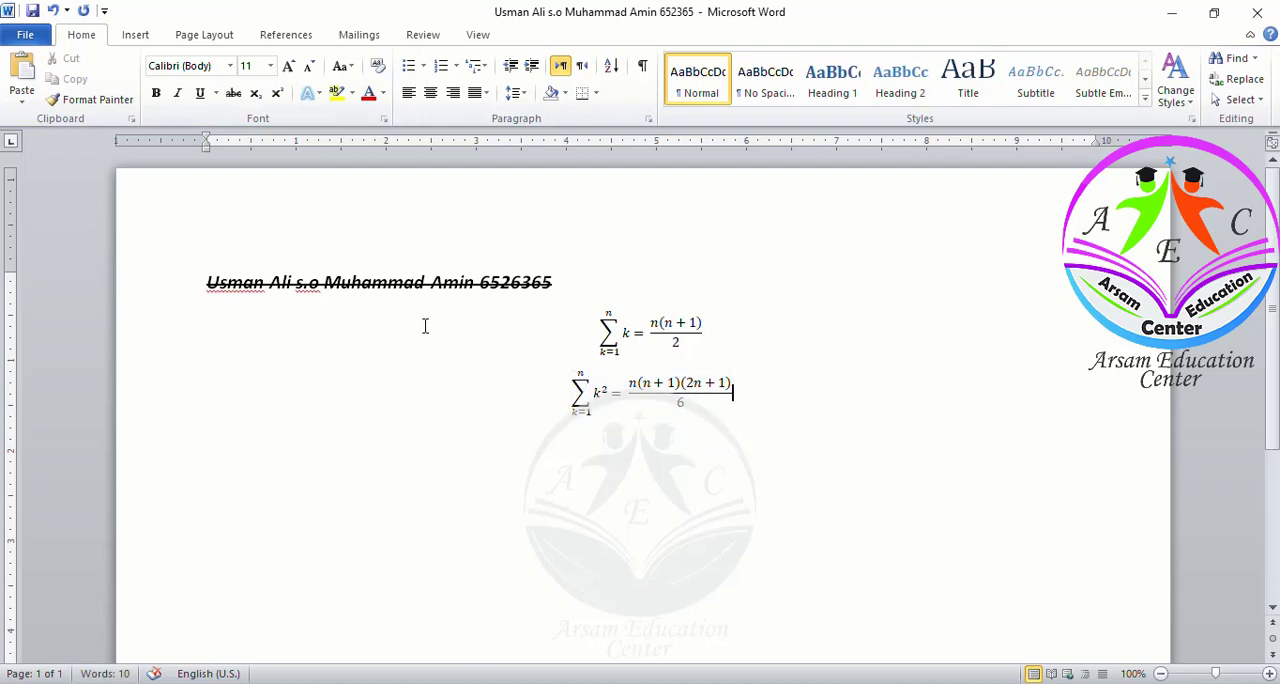
key(ctrl+s)
Select the Sindh budget paragraph in the test document
key(alt+Tab)
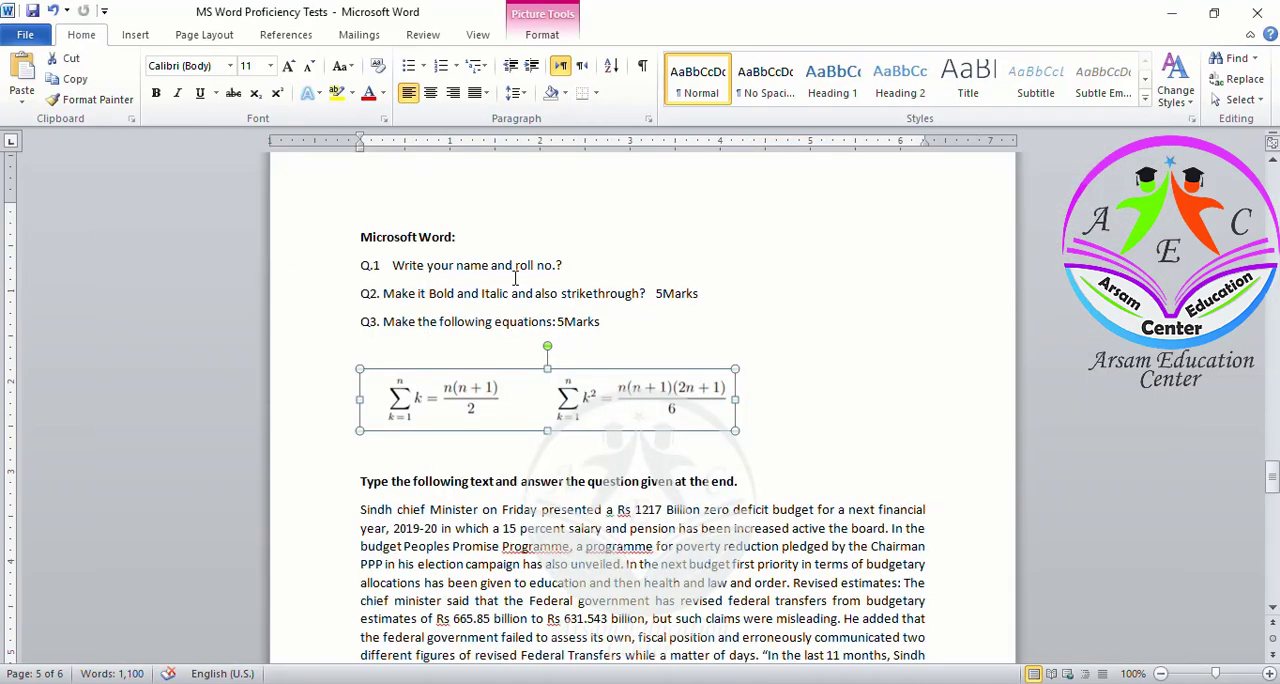
click(518, 455)
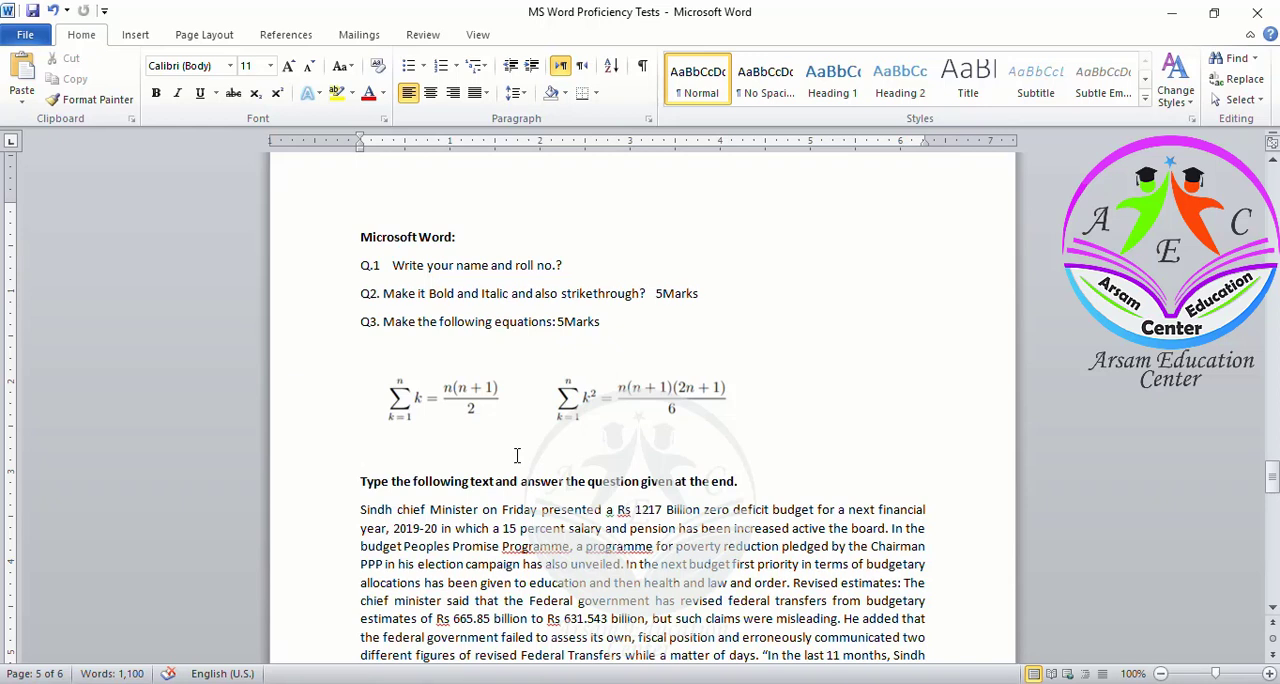
scroll(517, 455, down, 5)
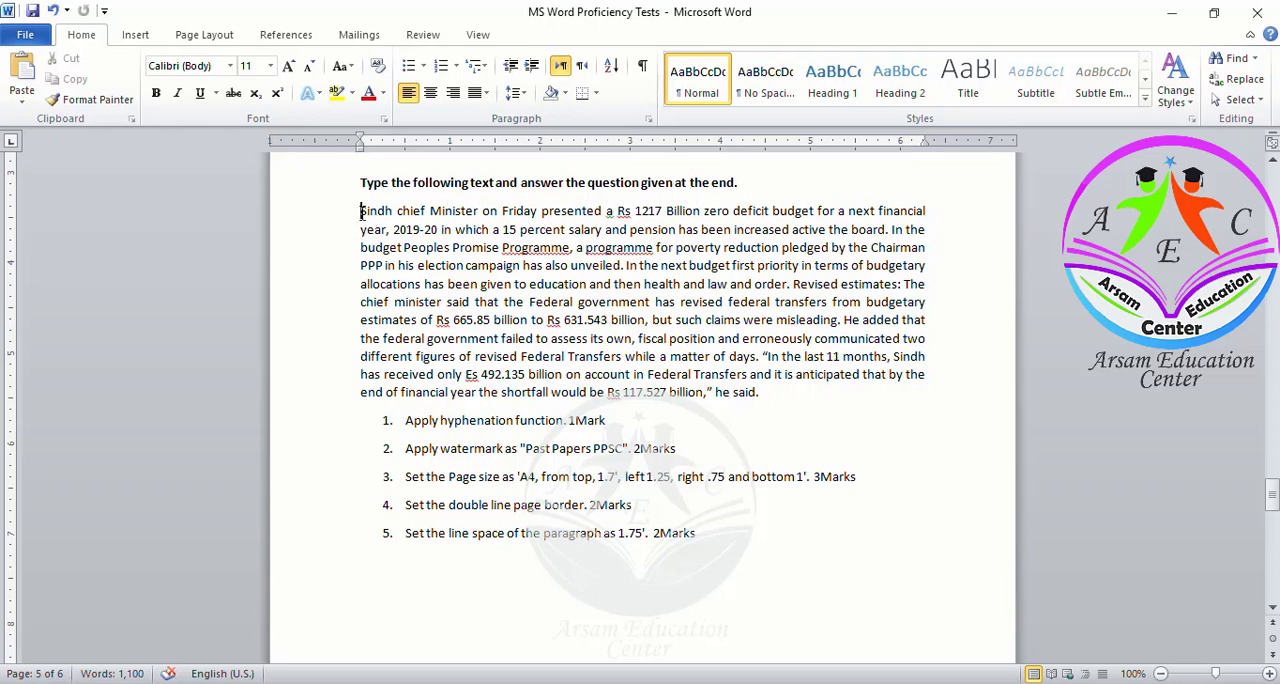
drag(361, 211, 761, 392)
key(ctrl+c)
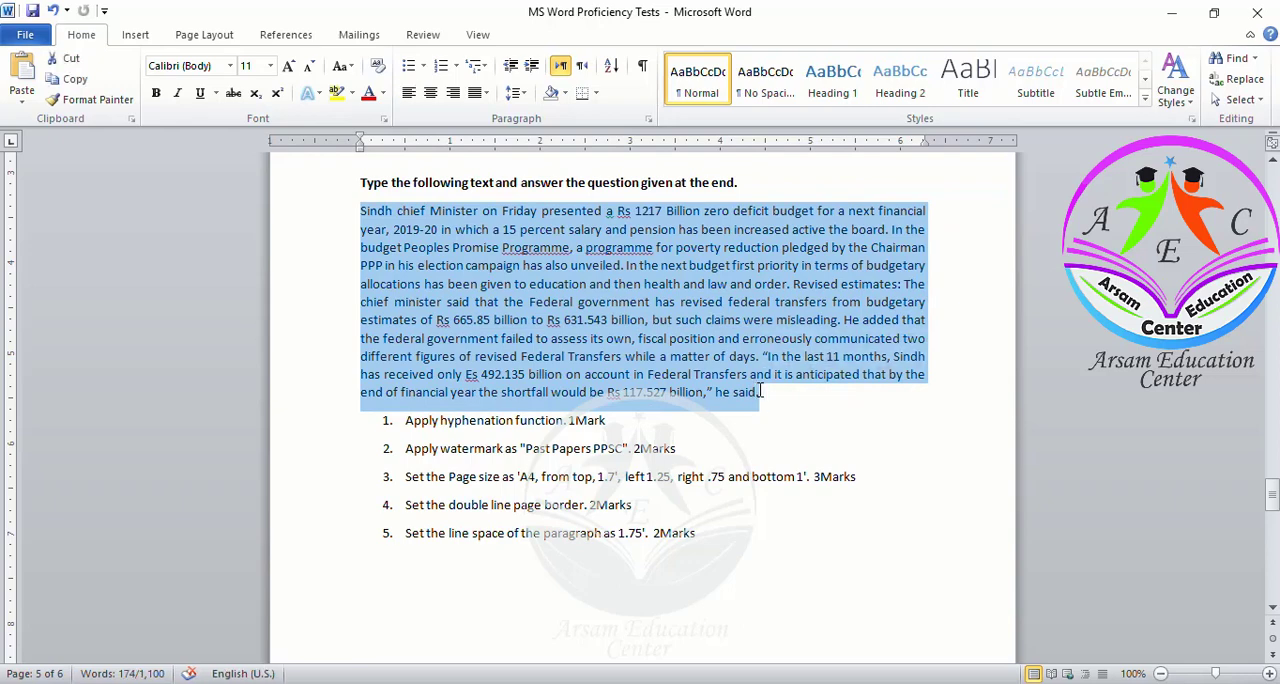
Insert a page break below the equations and paste the budget paragraph on the new page
key(alt+Tab)
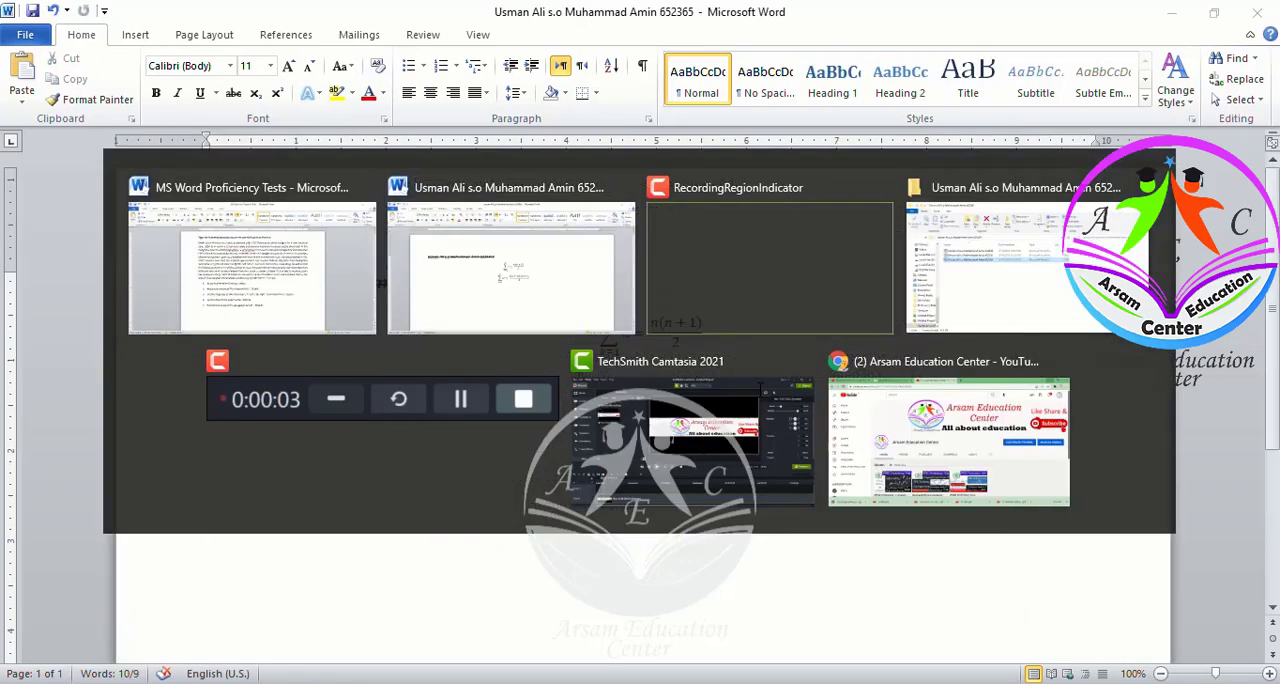
click(758, 393)
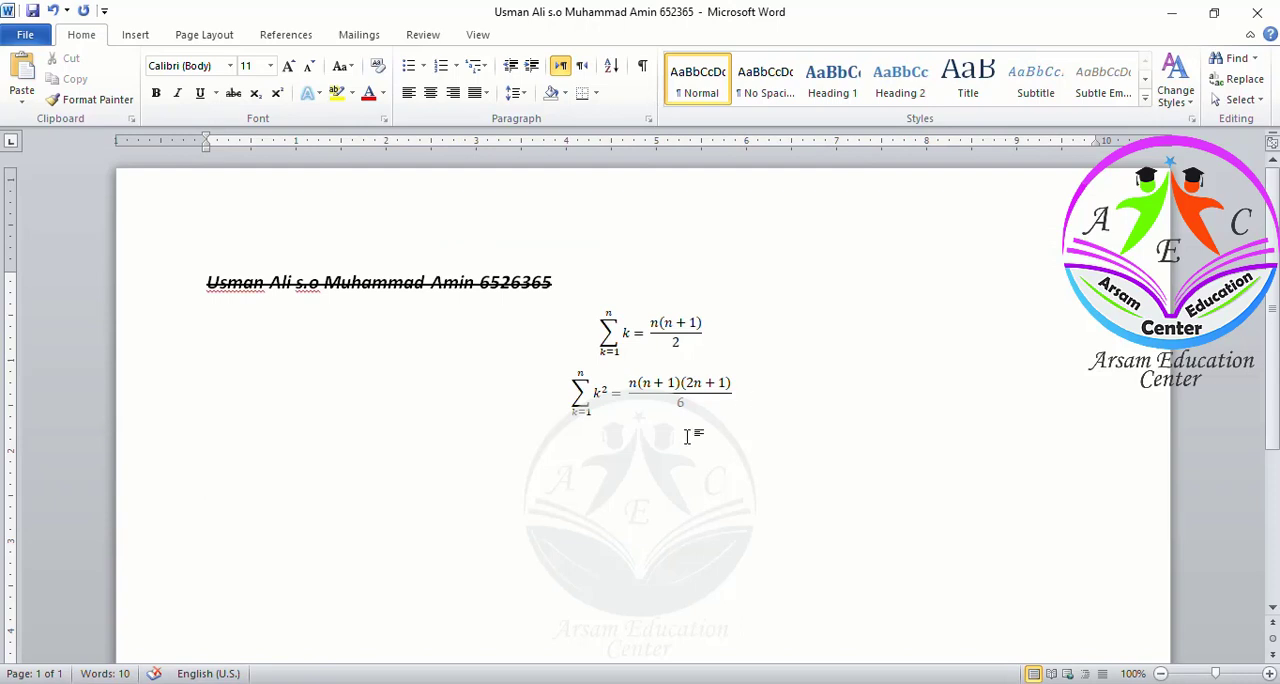
key(Return)
key(ctrl+Return)
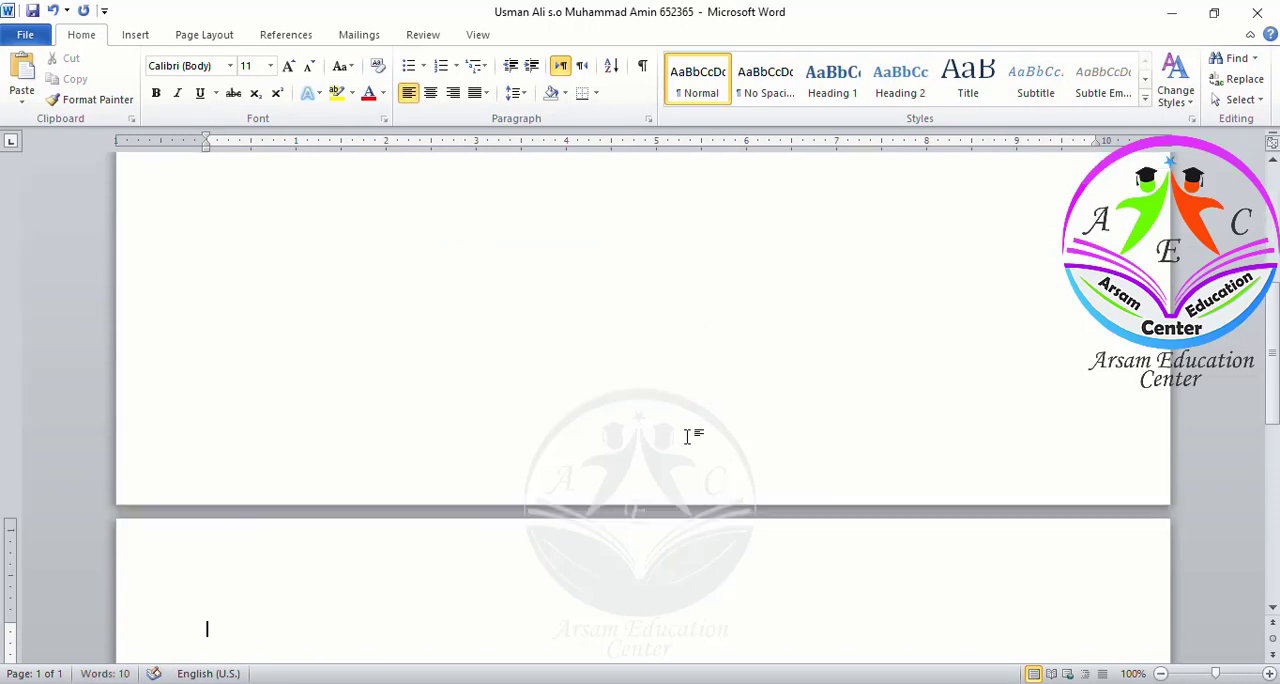
key(ctrl+v)
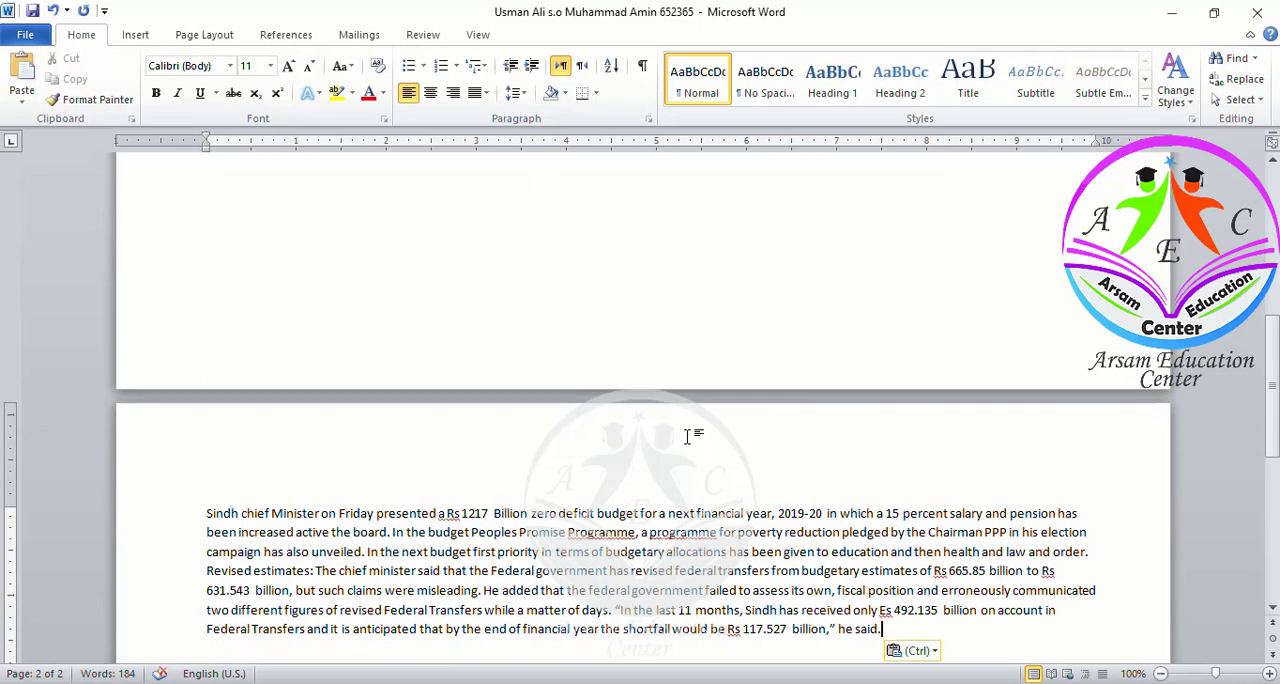
Save the answer document, then copy the budget paragraph from the test document and paste it again
key(ctrl+s)
key(alt+Tab)
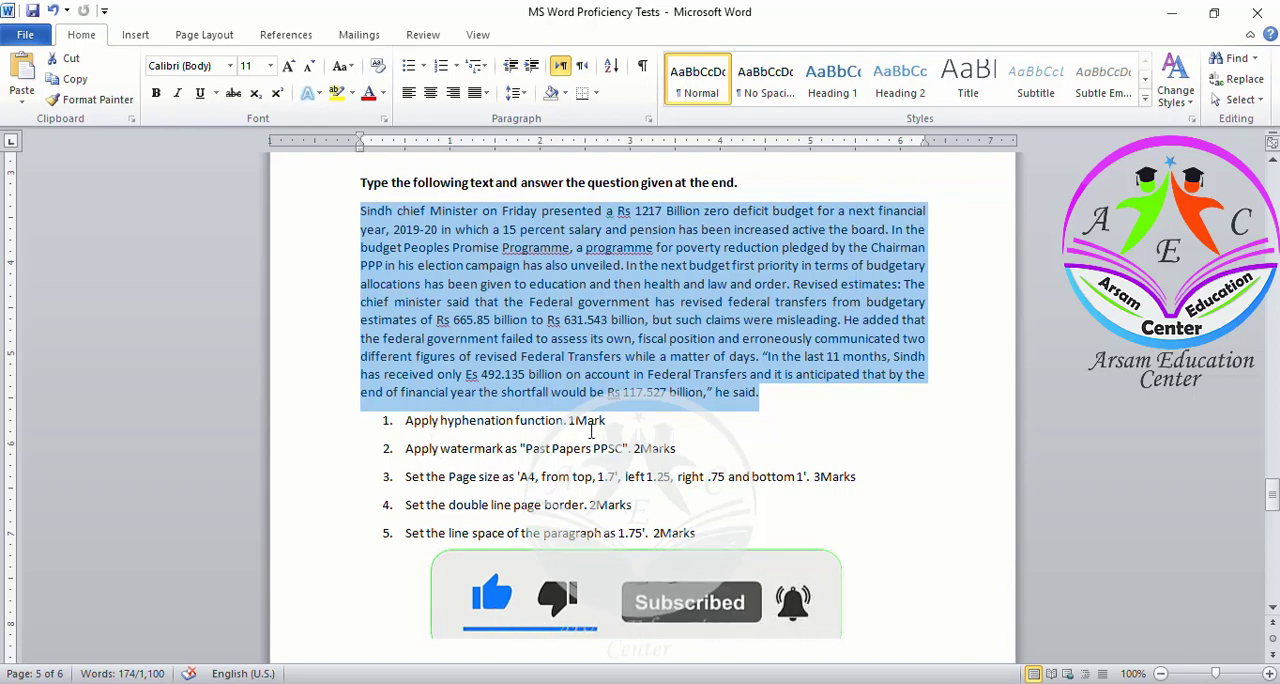
key(ctrl+c)
key(alt+Tab)
key(ctrl+v)
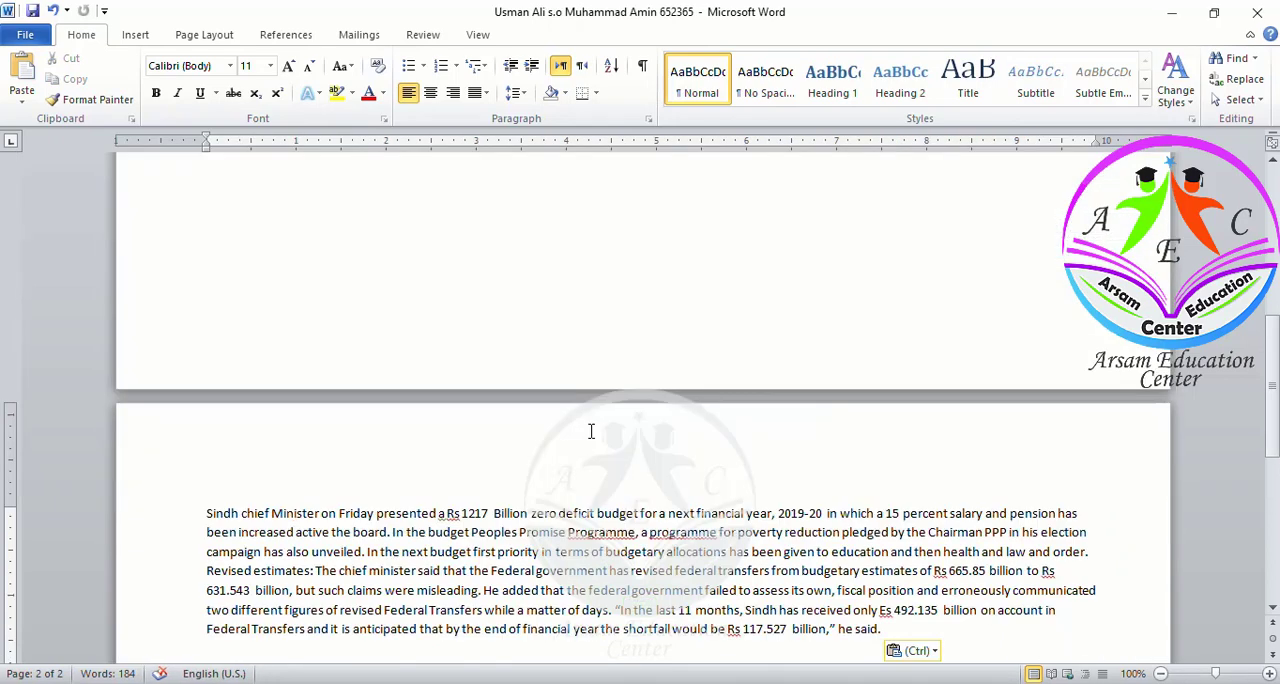
scroll(591, 431, down, 3)
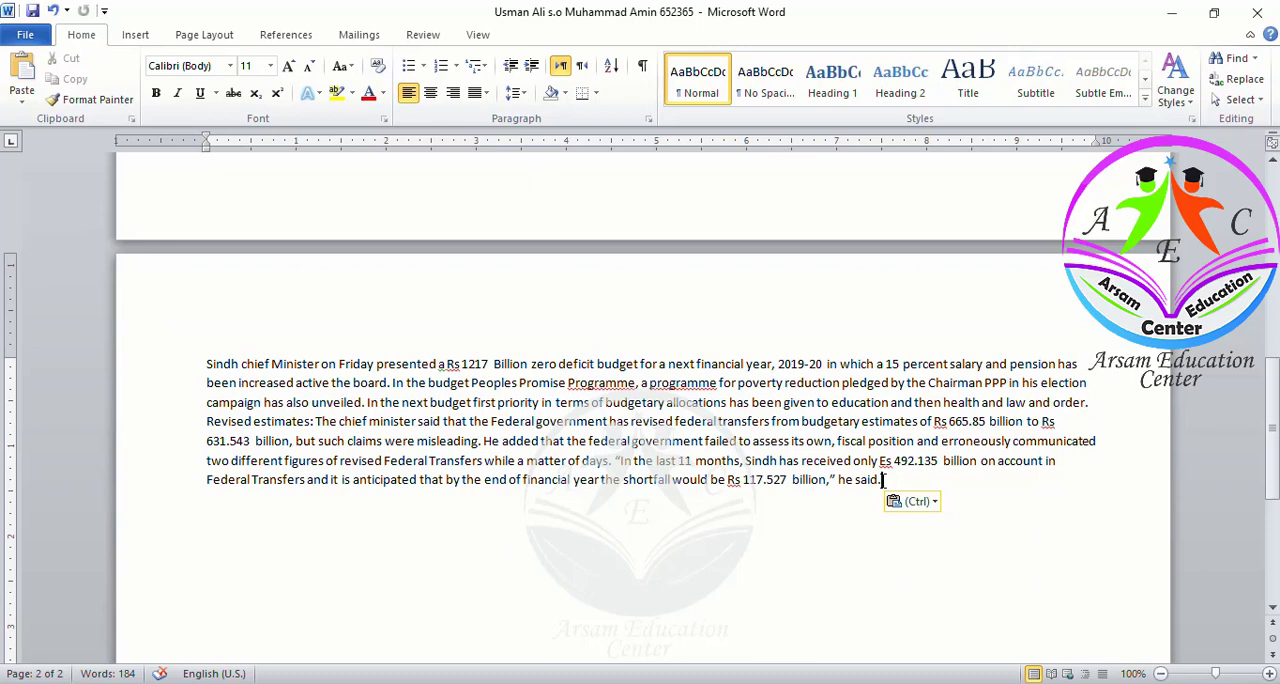
Select the pasted budget paragraph and turn on automatic hyphenation for it
drag(881, 480, 212, 370)
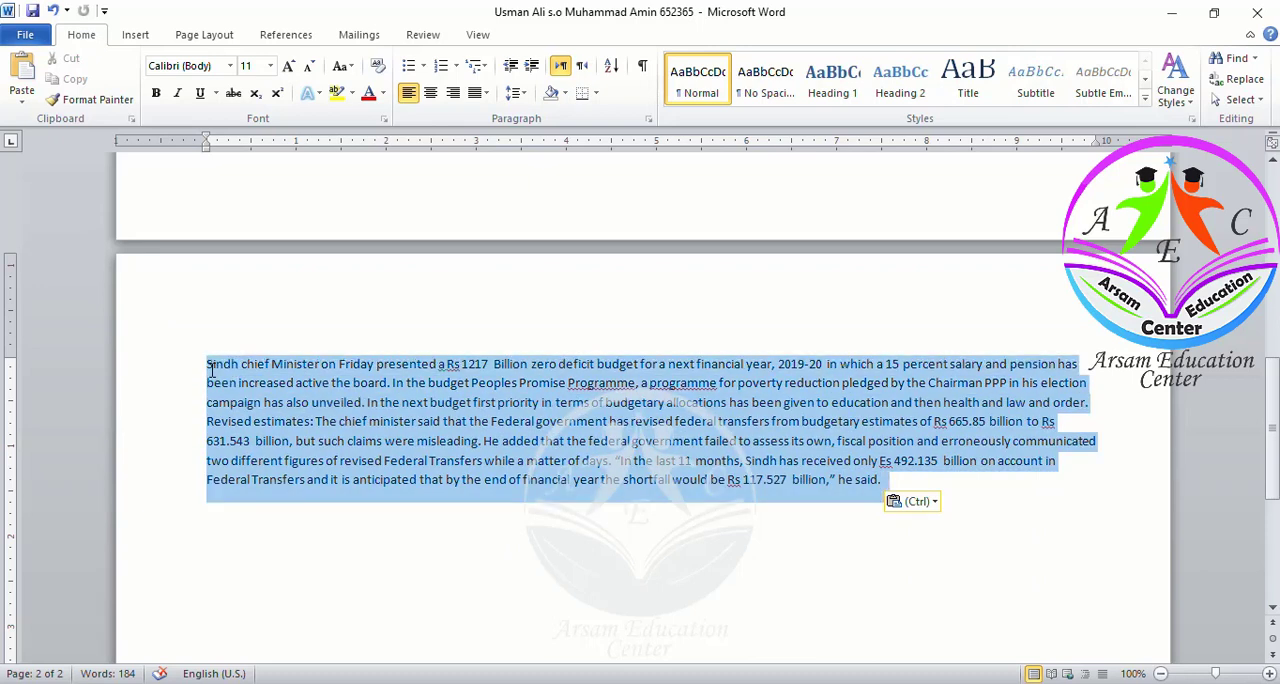
click(138, 35)
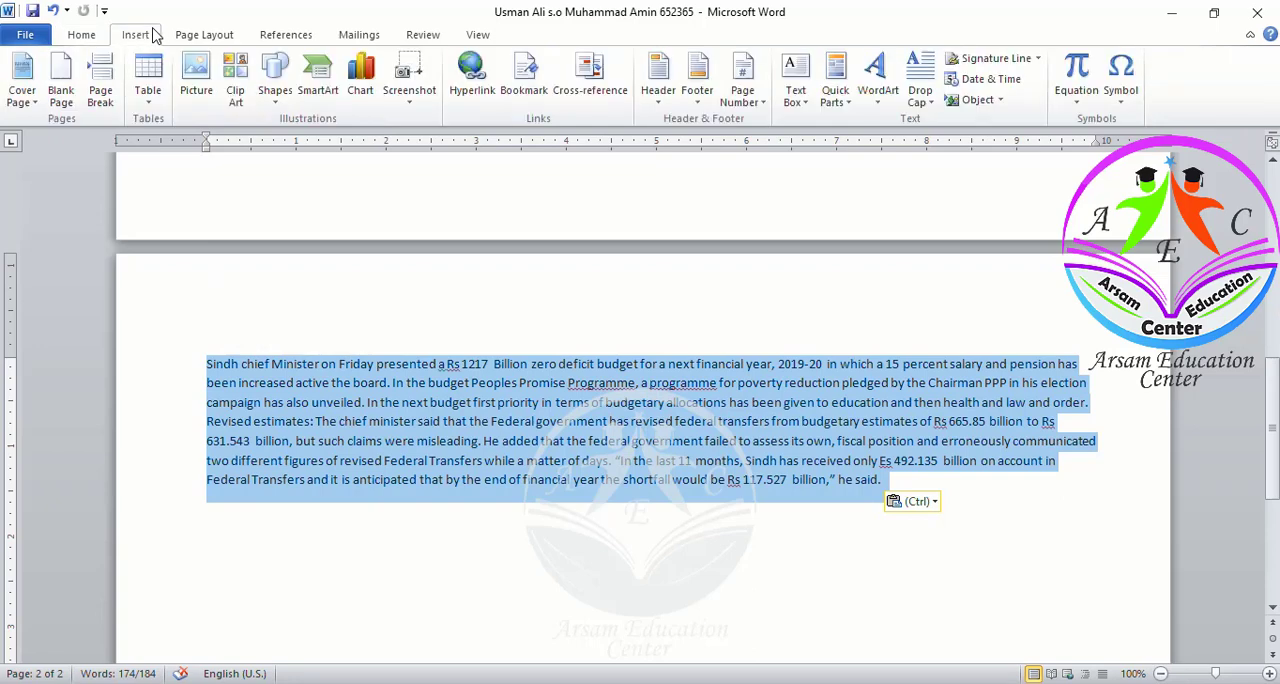
click(189, 37)
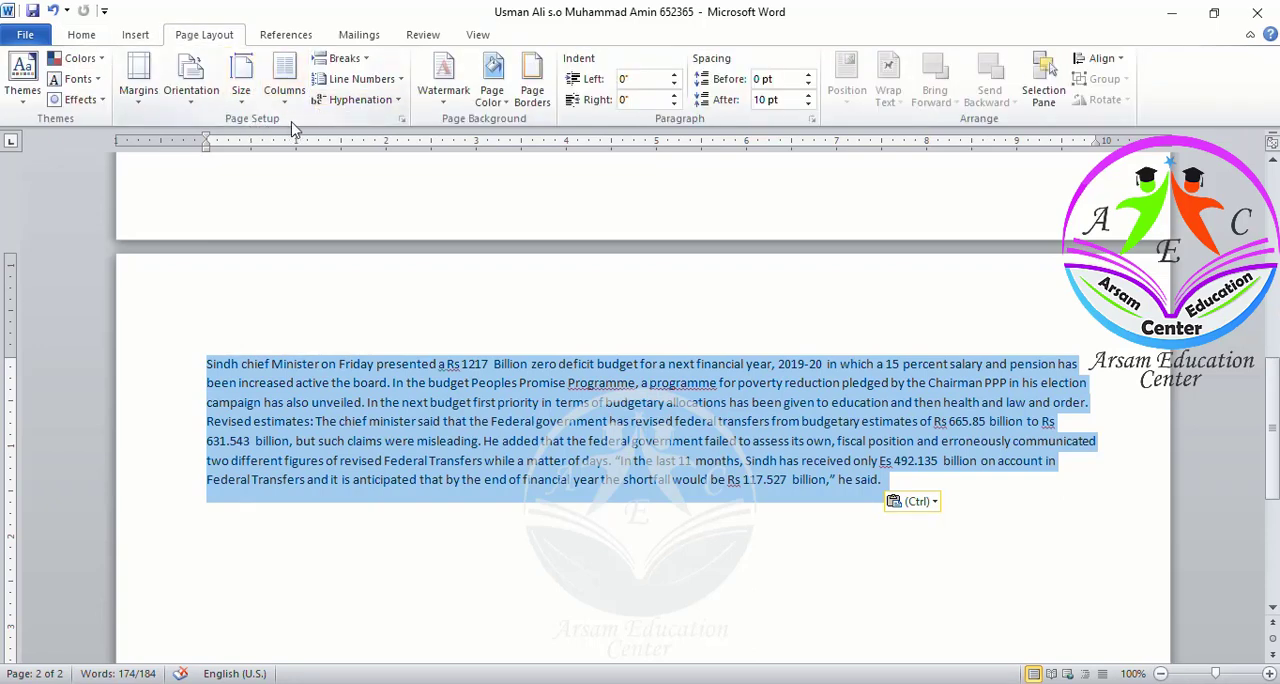
click(378, 100)
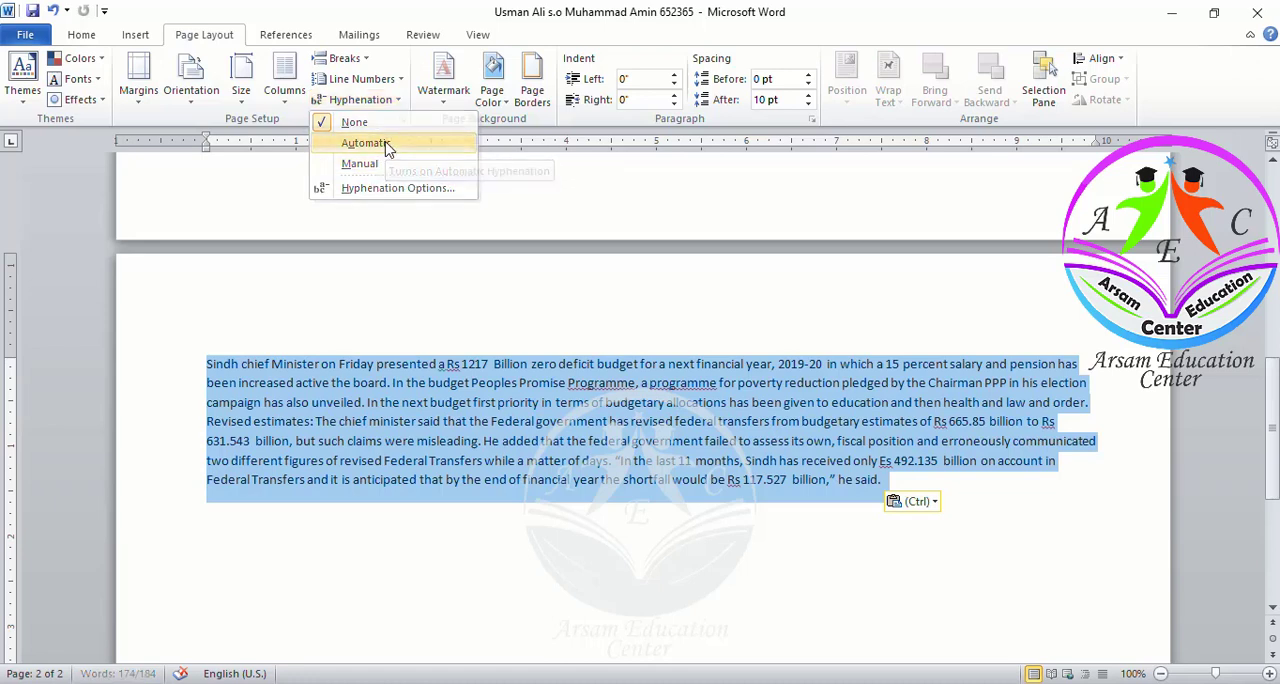
click(386, 145)
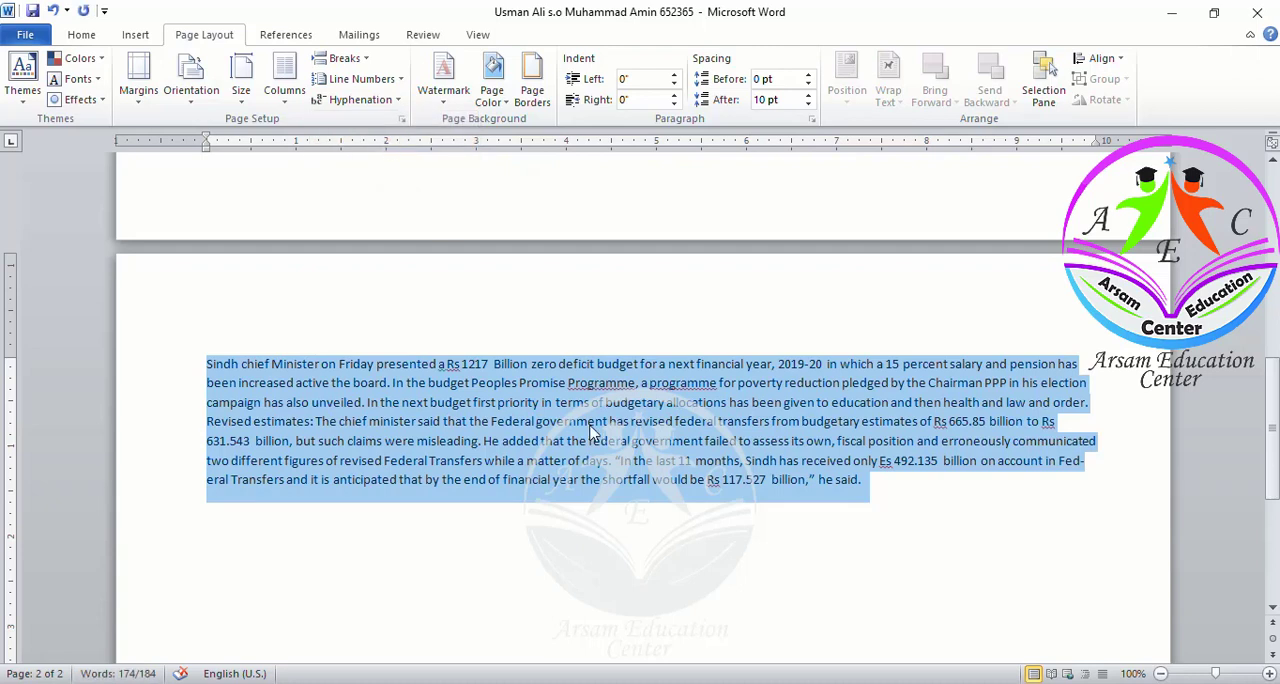
click(1079, 472)
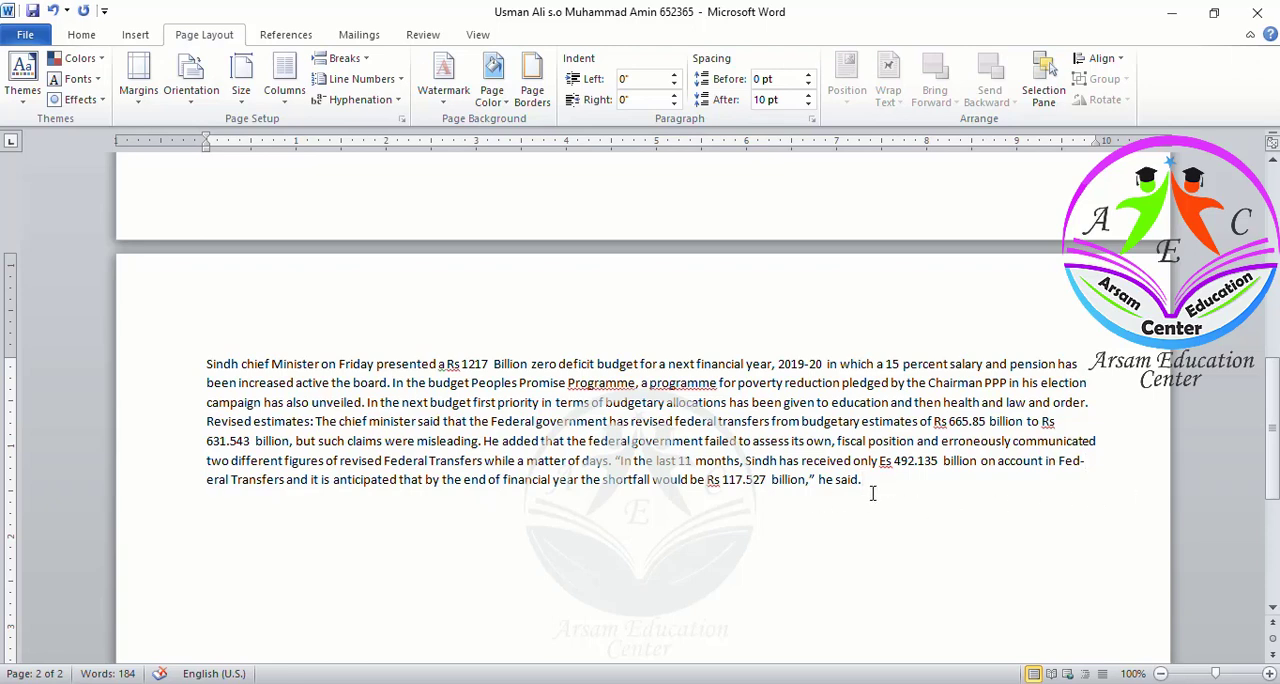
Save the answer document and consult the task list in the test document
key(ctrl+s)
key(alt+Tab)
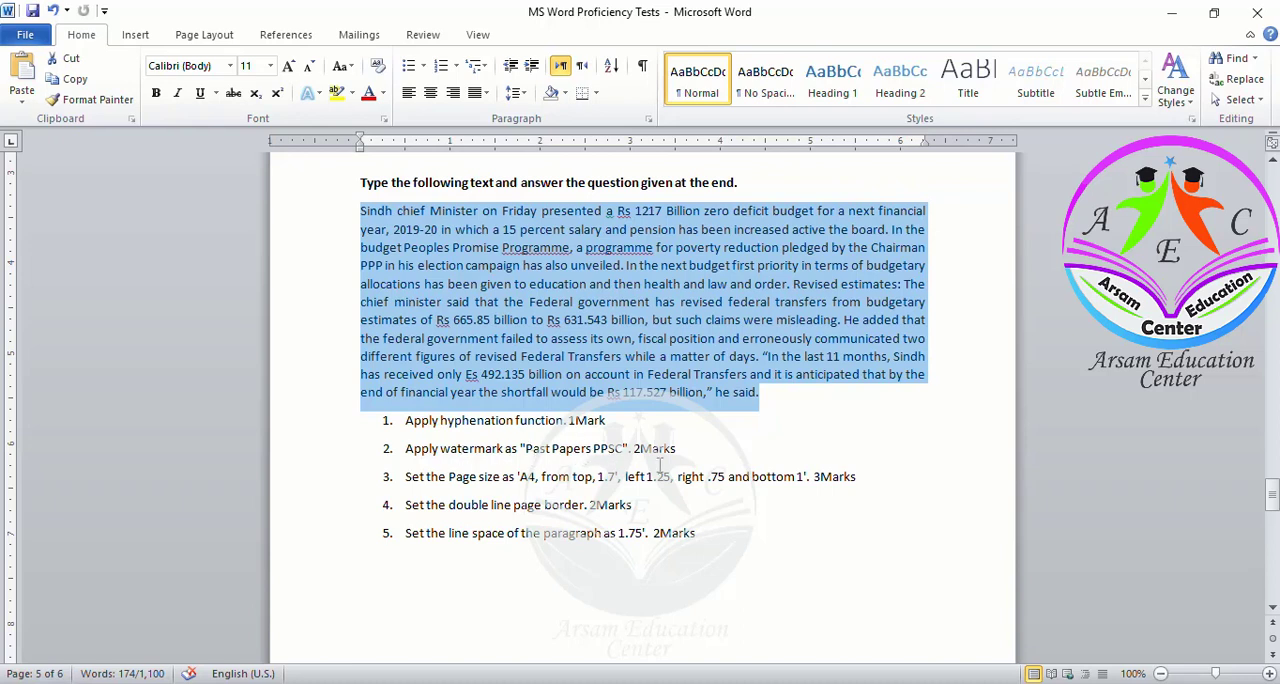
key(alt+Tab)
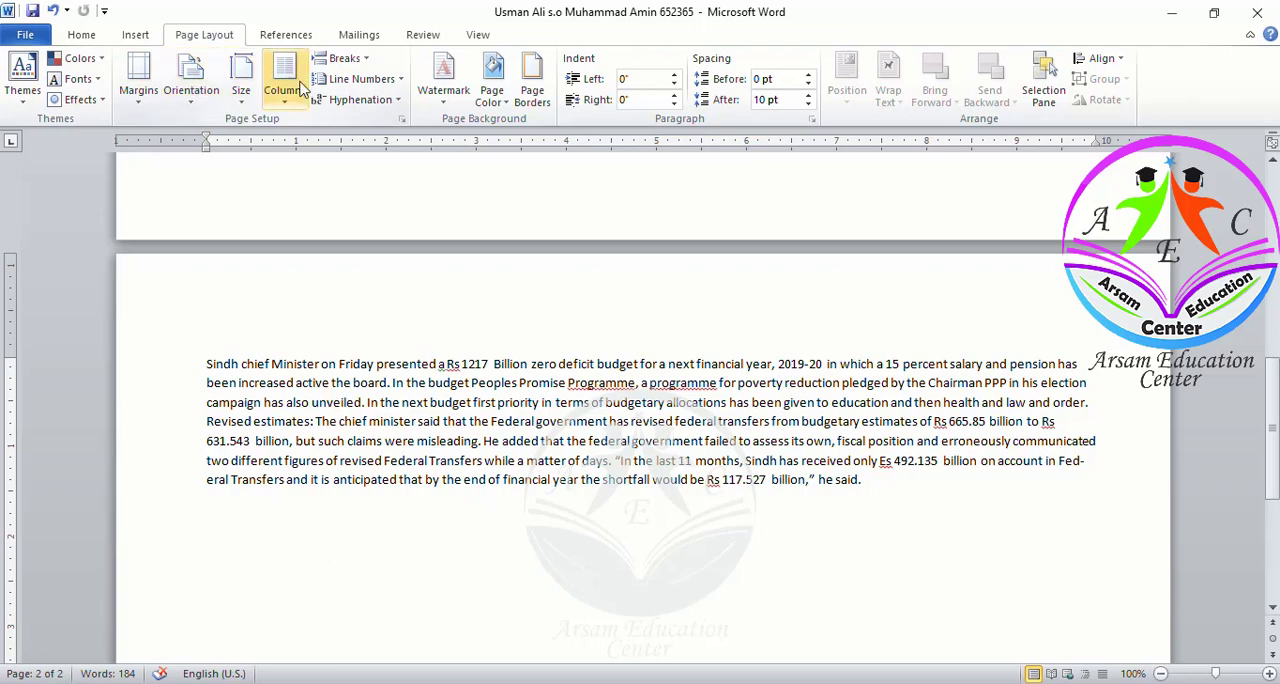
Create a custom text watermark reading Past Paper PPSC
click(446, 92)
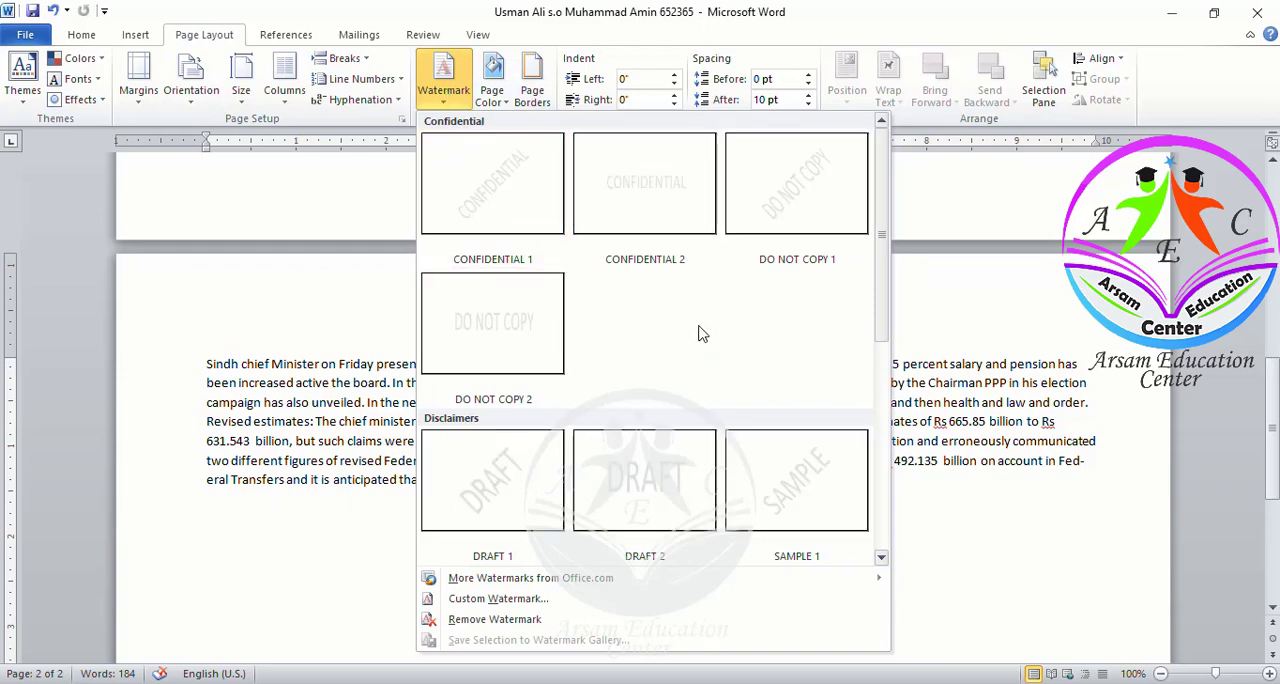
scroll(657, 340, down, 3)
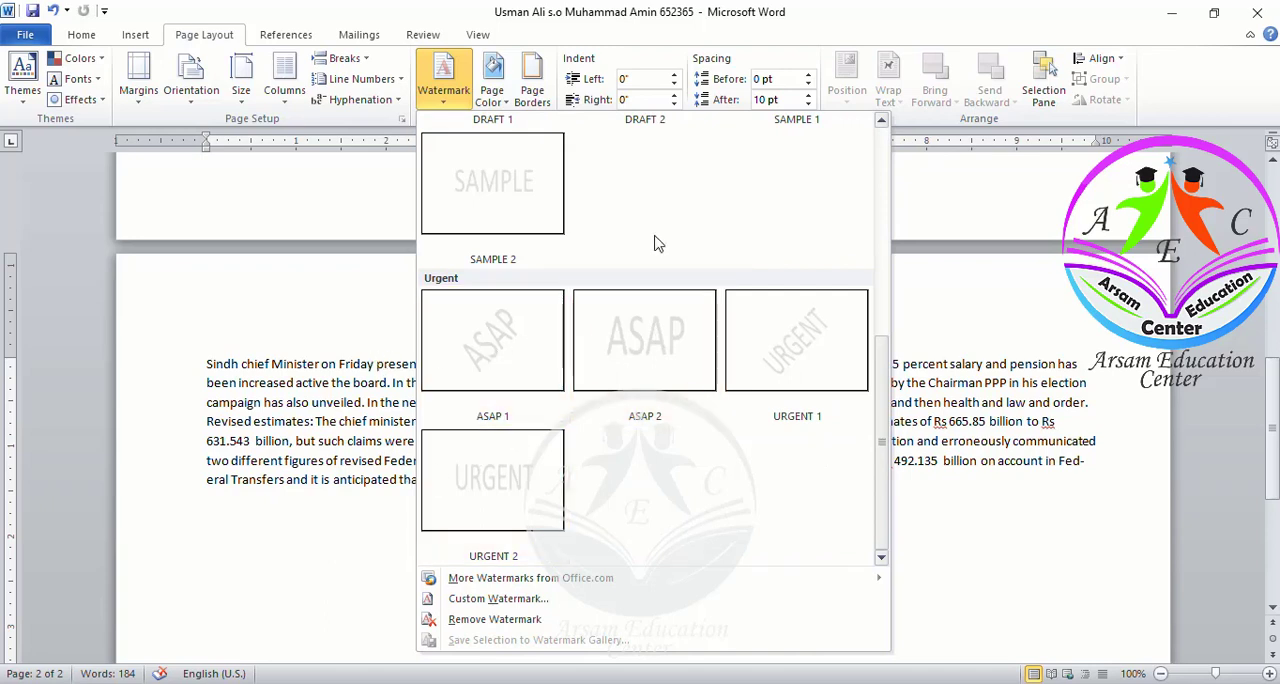
scroll(657, 243, up, 3)
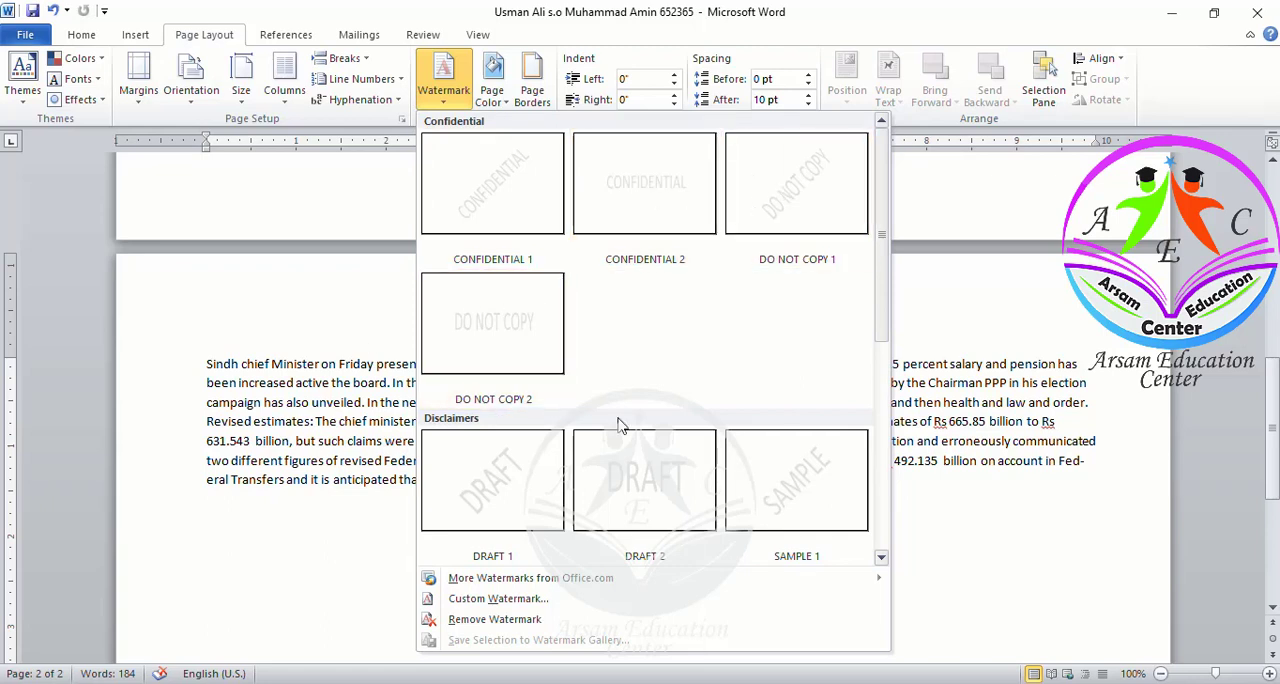
scroll(618, 425, down, 3)
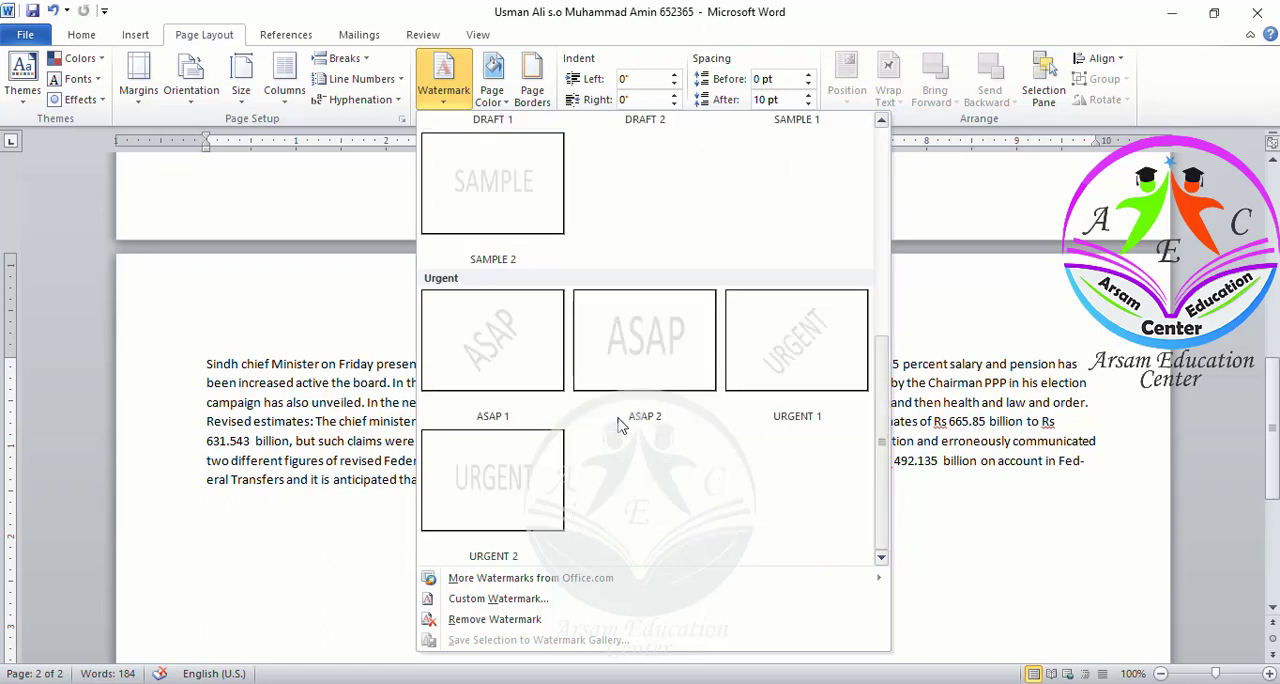
click(500, 603)
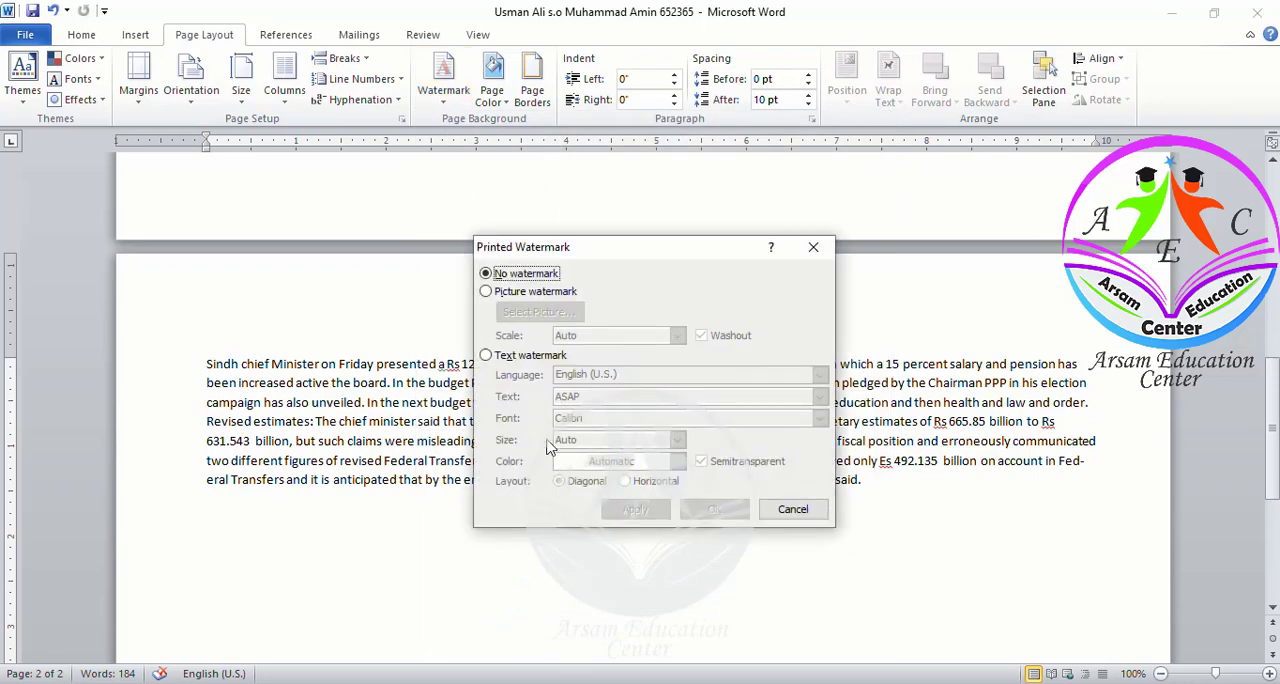
click(516, 295)
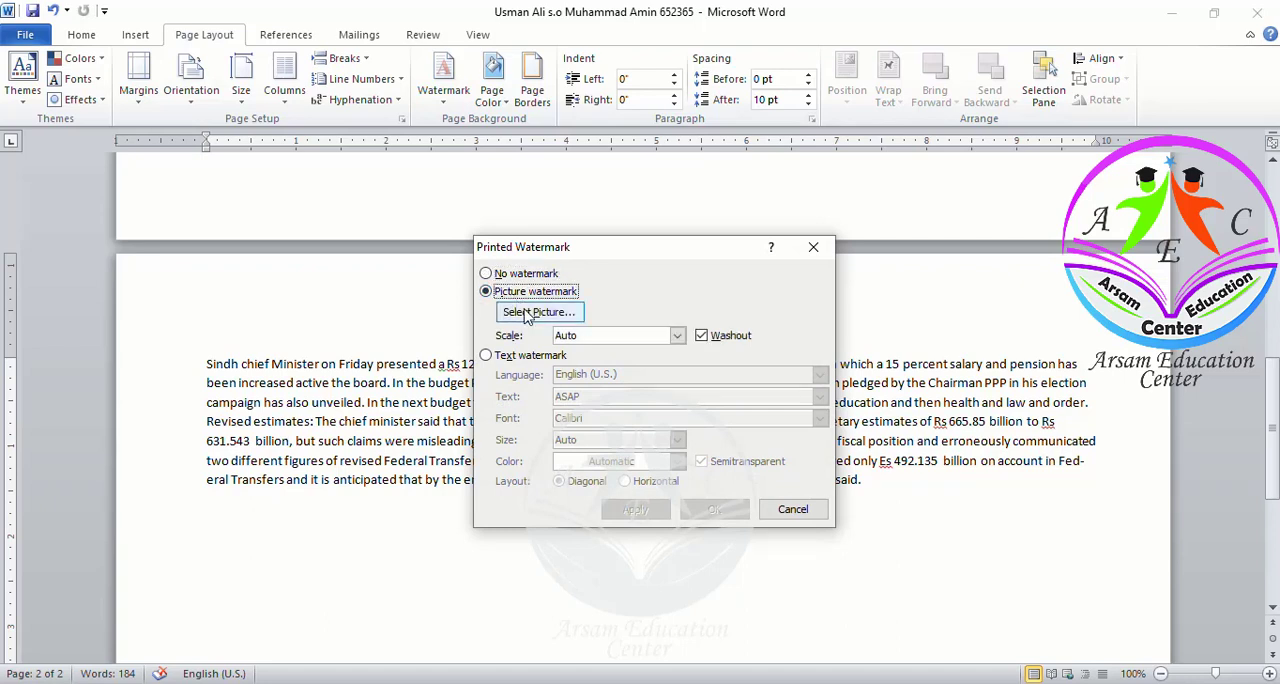
click(487, 356)
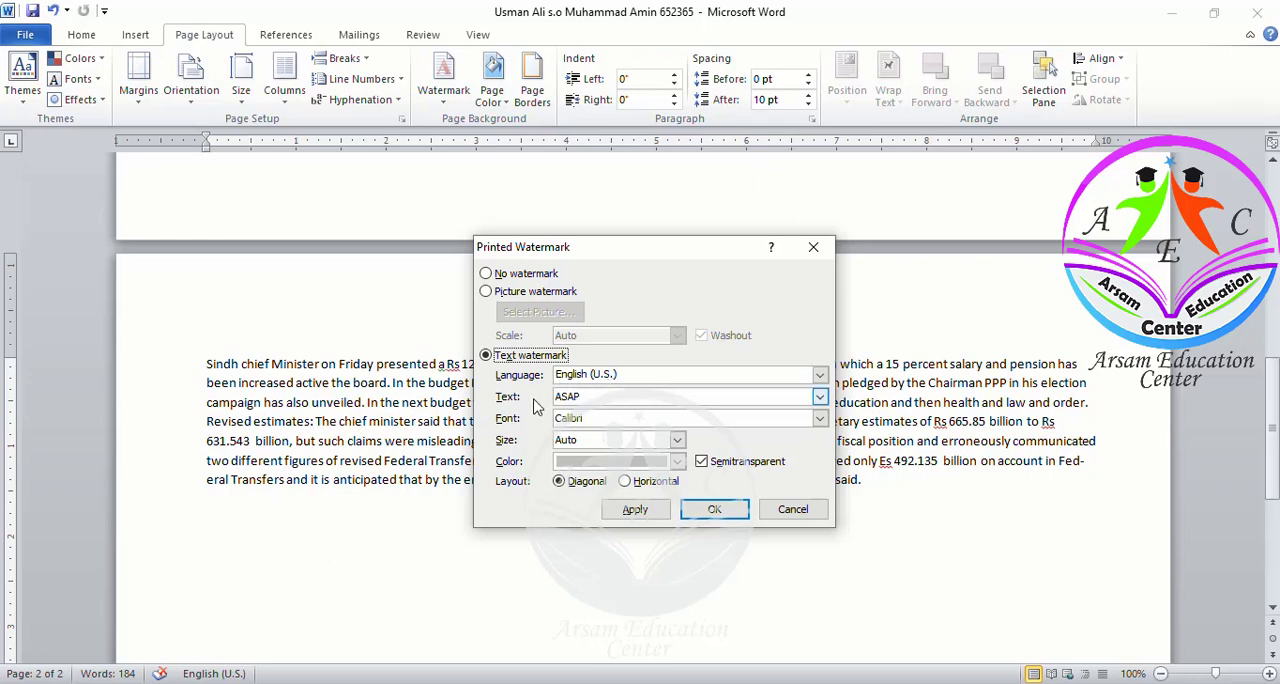
click(606, 397)
key(BackSpace)
key(BackSpace)
key(BackSpace)
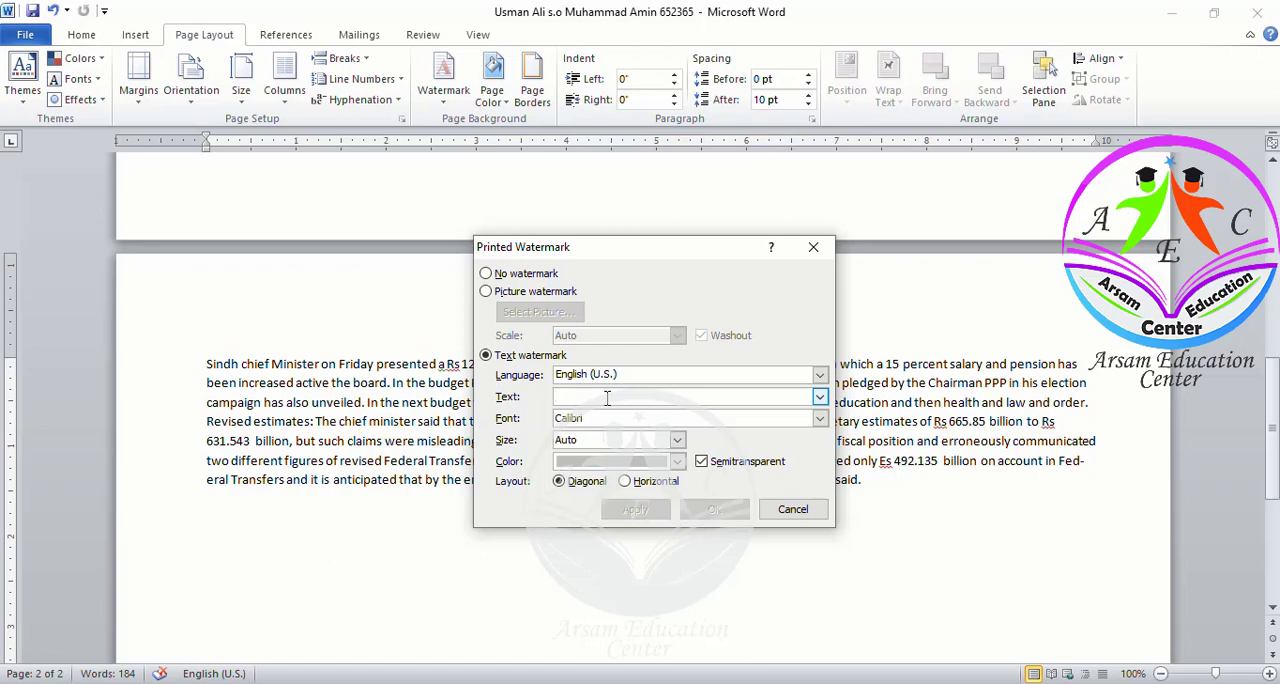
text(Past Paper PPSC)
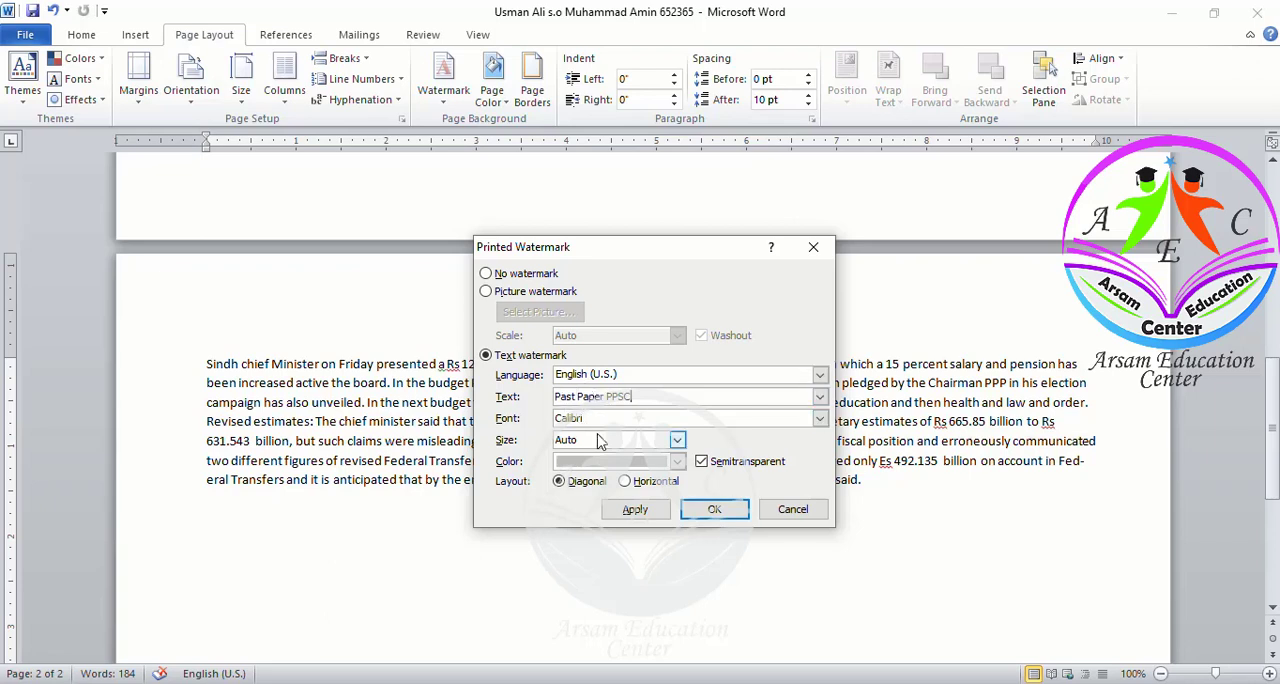
Set the watermark size to 54, apply it and close the watermark dialog
click(678, 441)
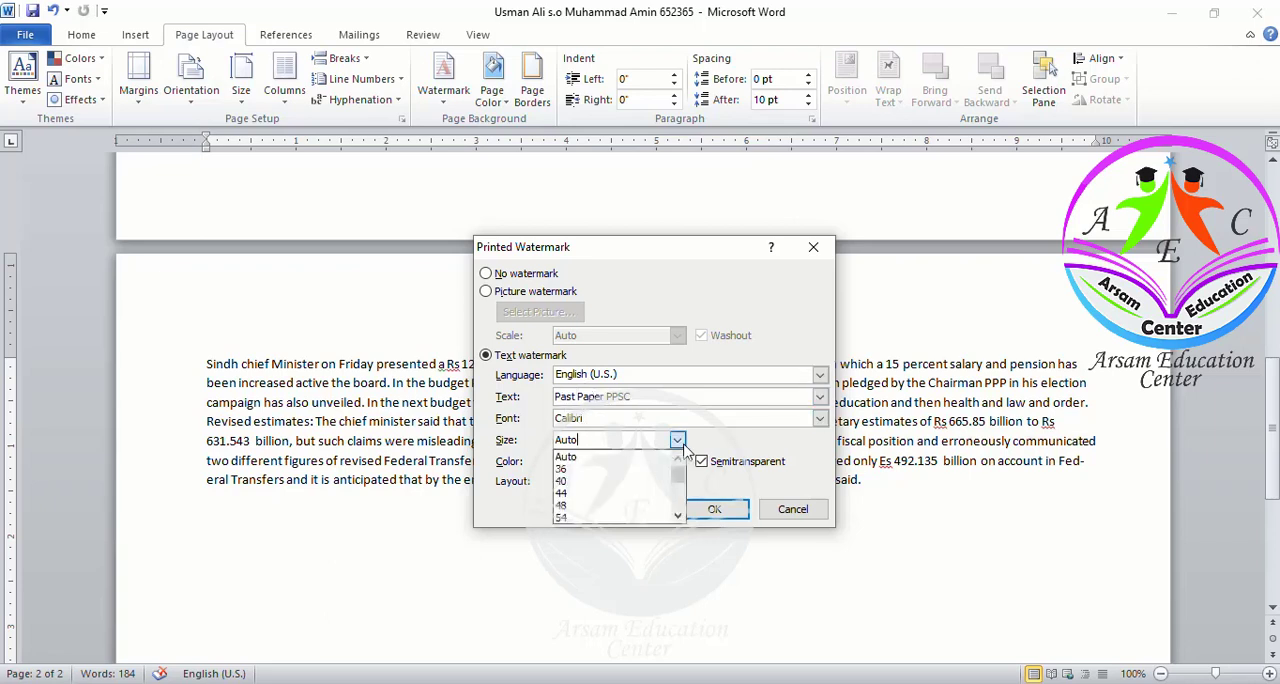
click(613, 518)
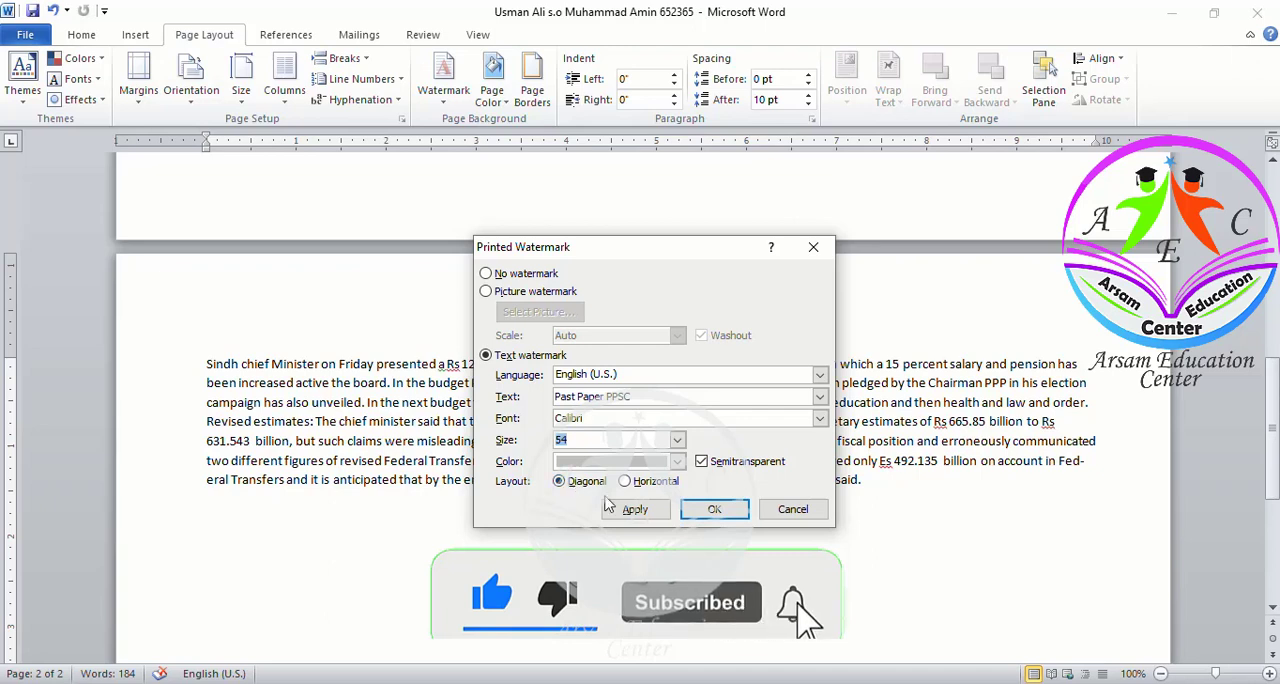
click(634, 509)
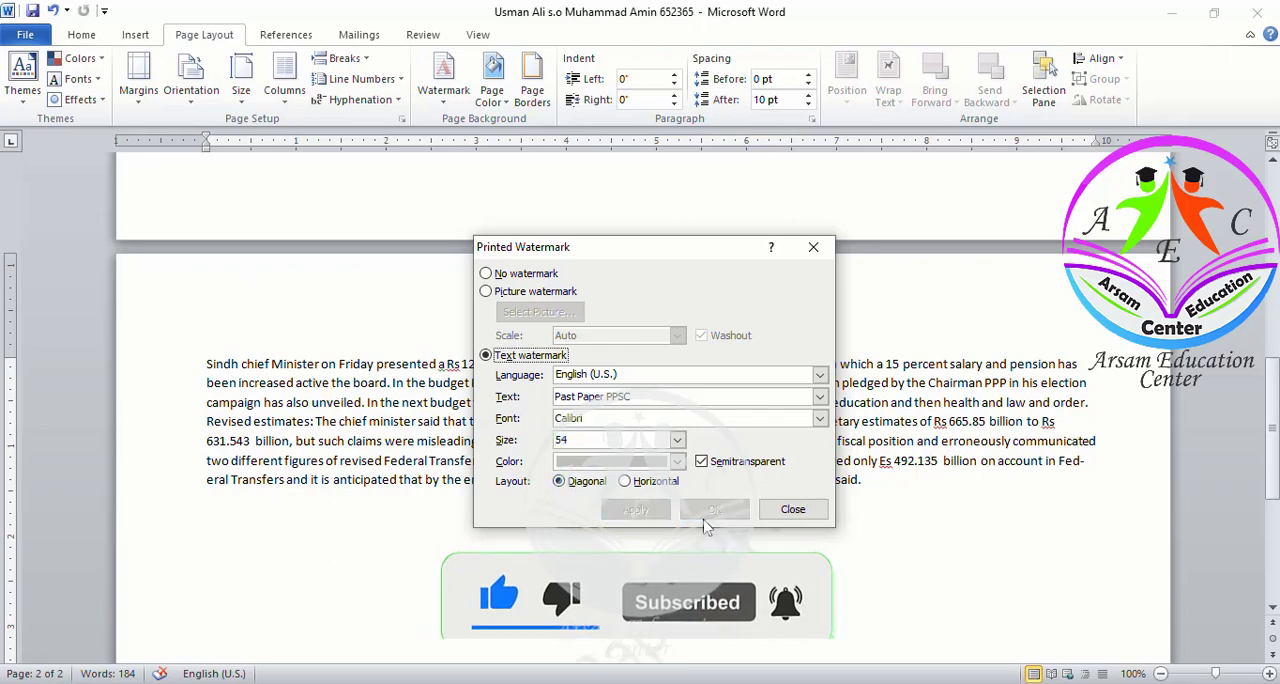
click(790, 510)
scroll(703, 560, down, 10)
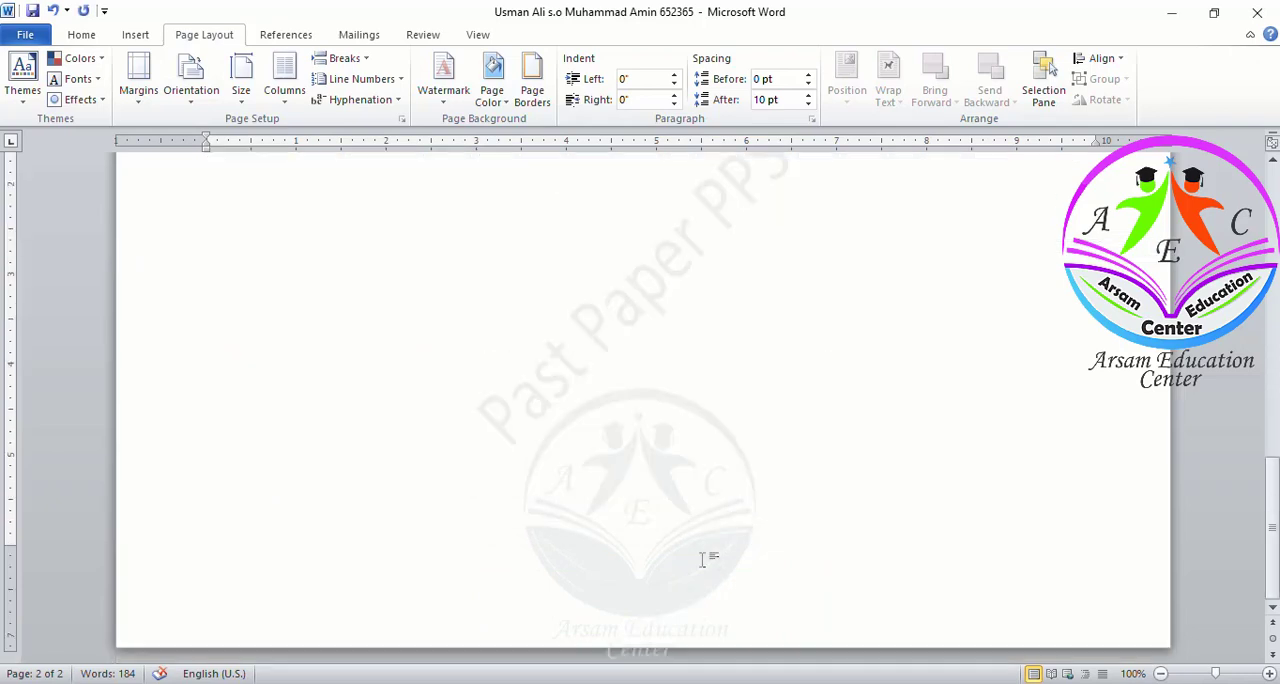
scroll(703, 560, up, 3)
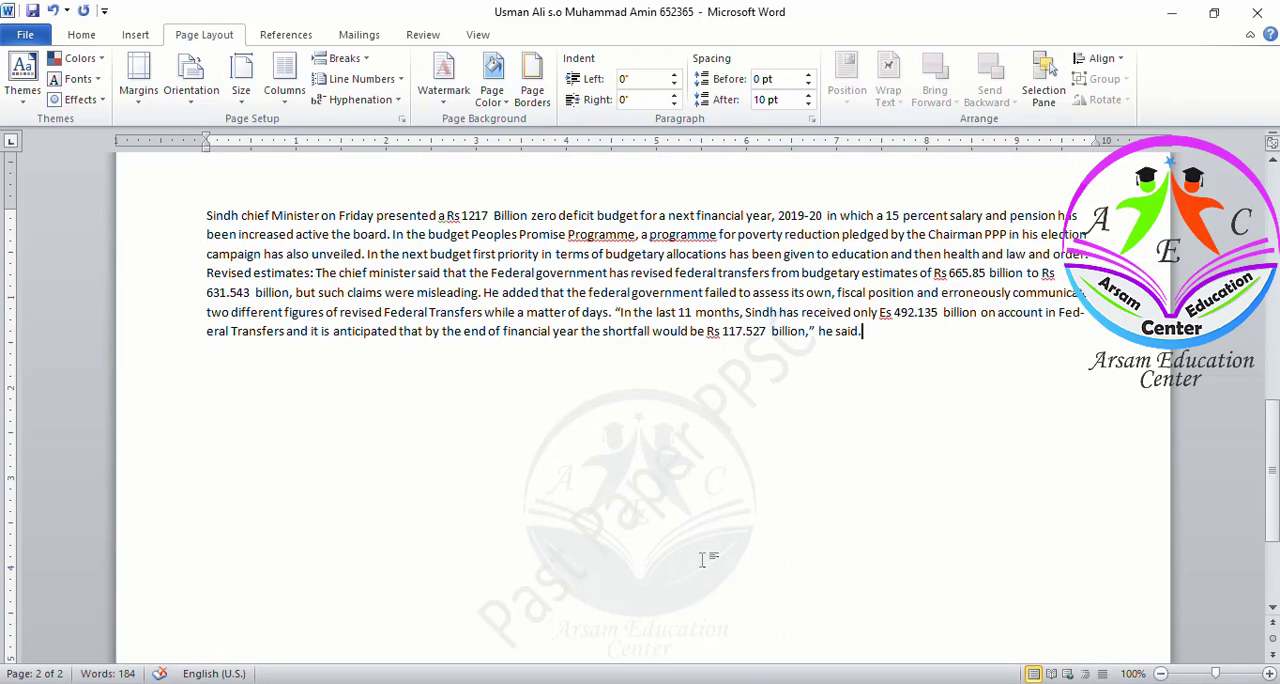
Save the answer document, check the next task in the test document and return
key(ctrl+s)
key(alt+Tab)
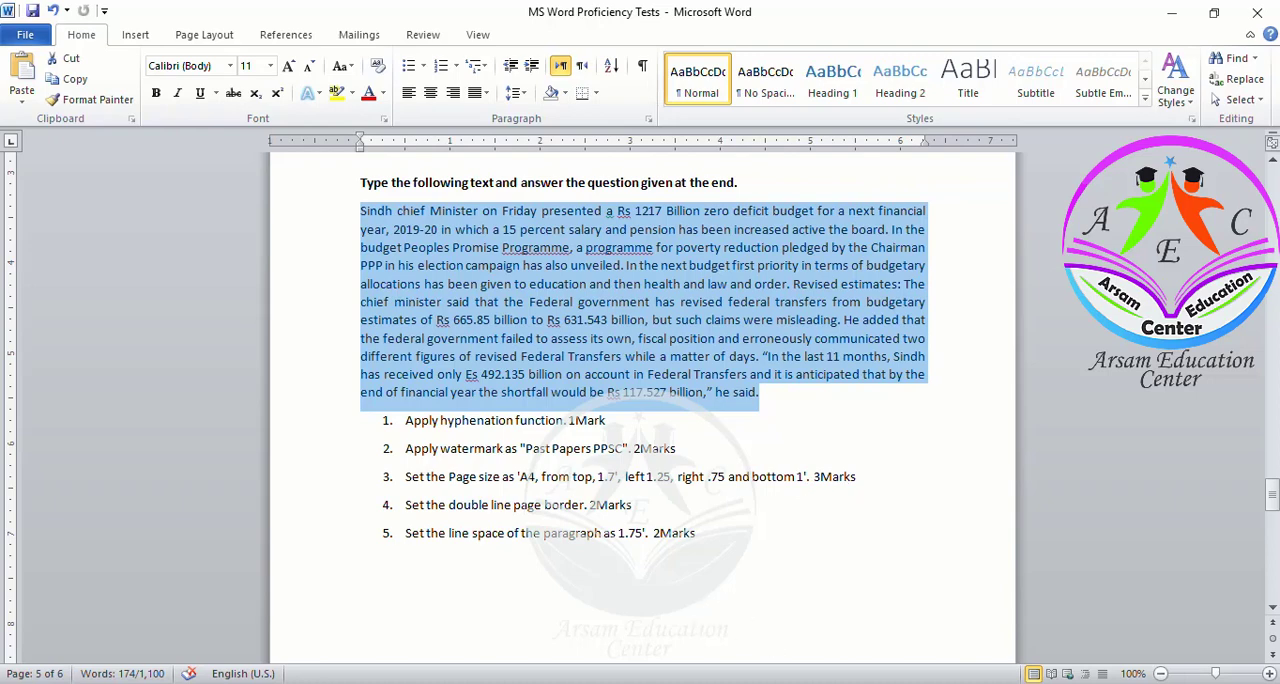
mouse_move(836, 683)
click(930, 625)
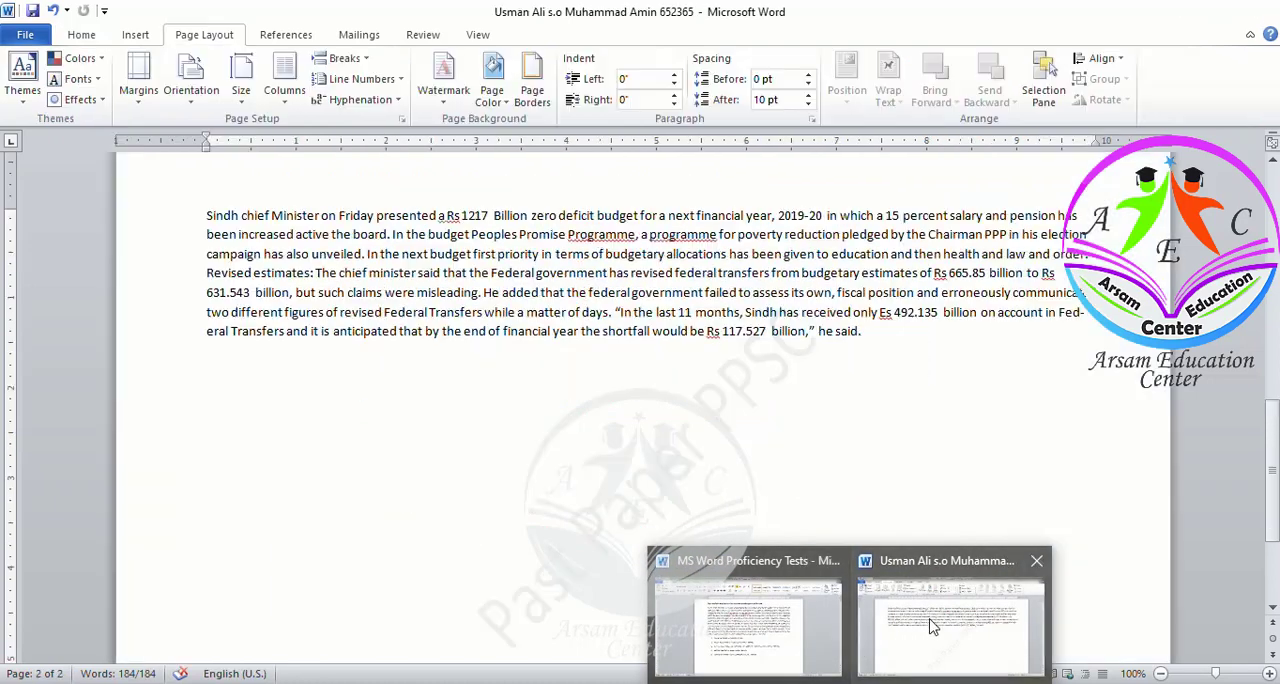
Set the paper size to A4 and the margins to top 1.7, left 1.25 and right 0.75
click(240, 90)
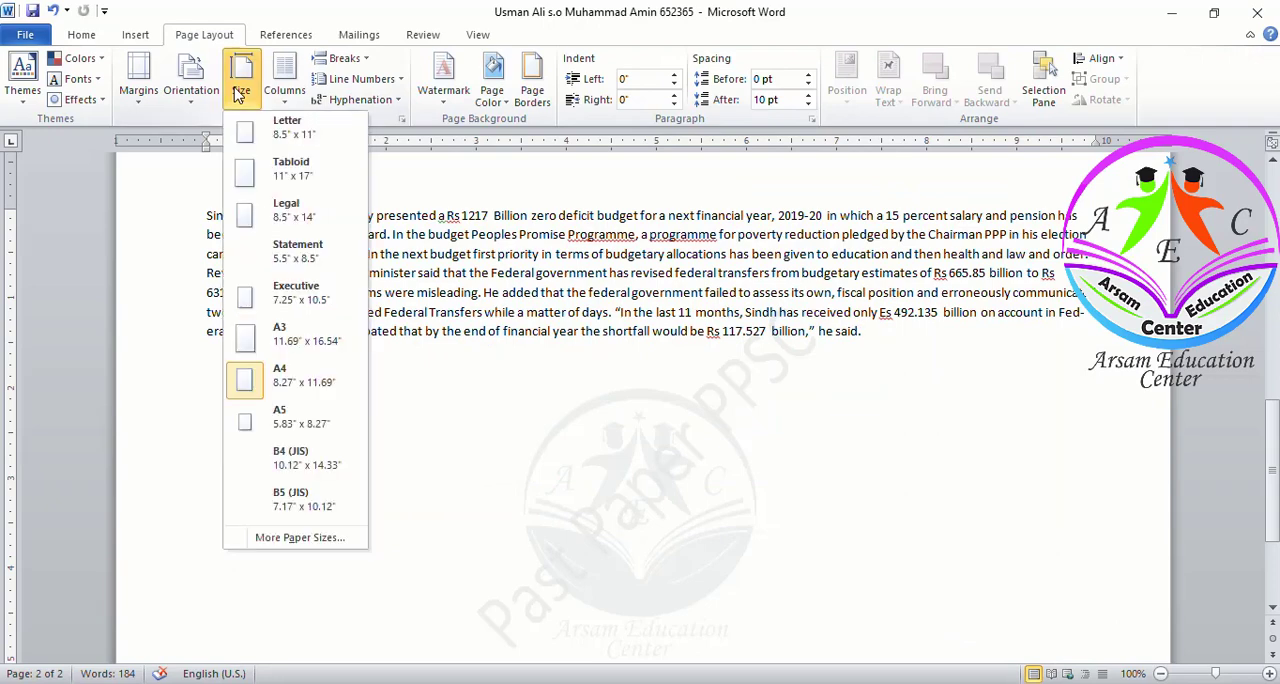
click(256, 378)
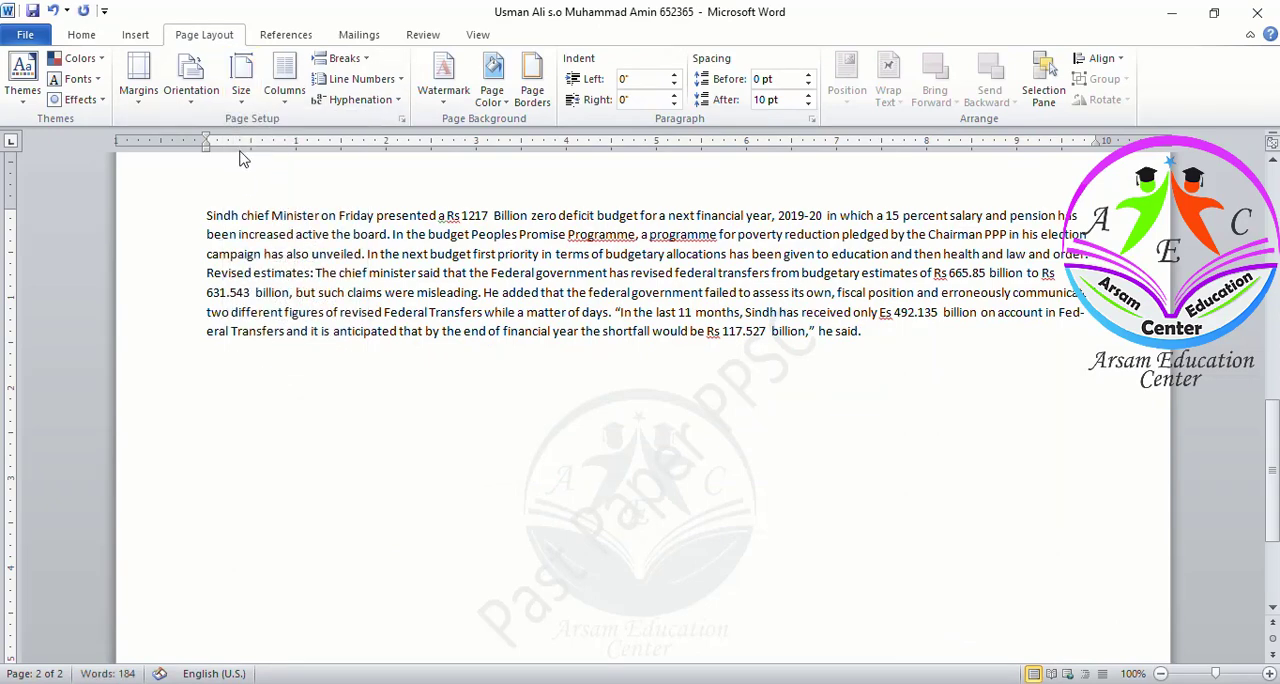
click(138, 80)
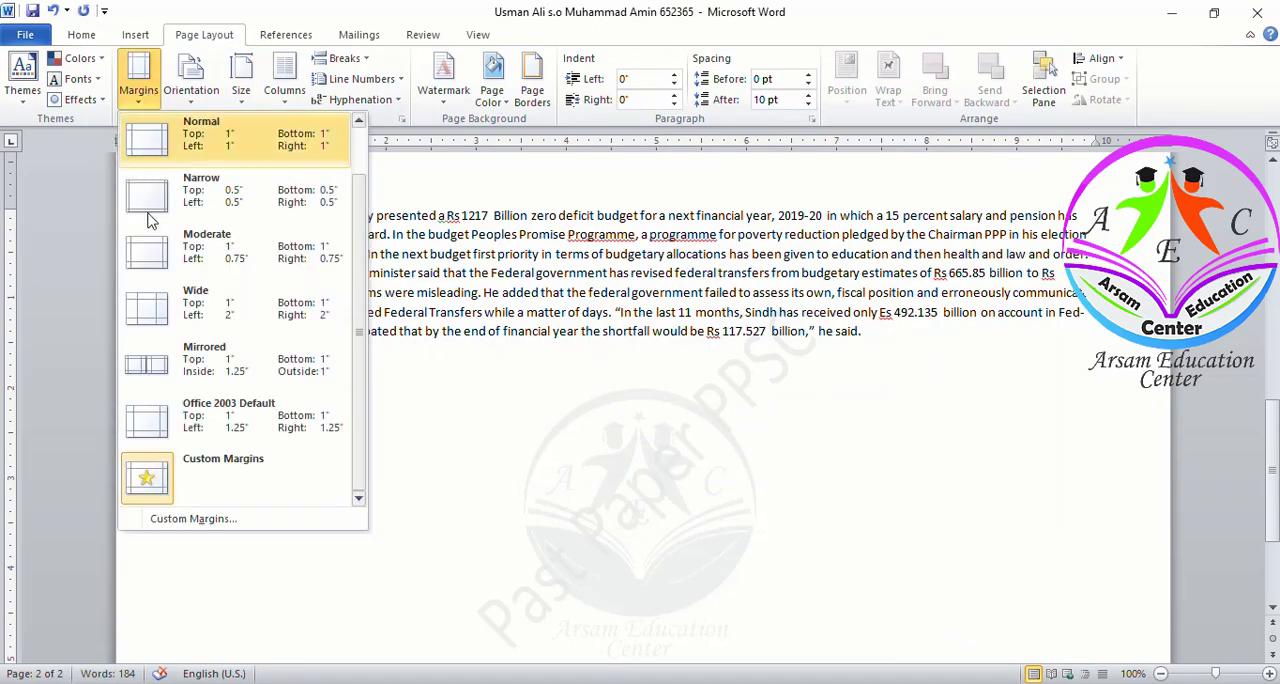
click(167, 519)
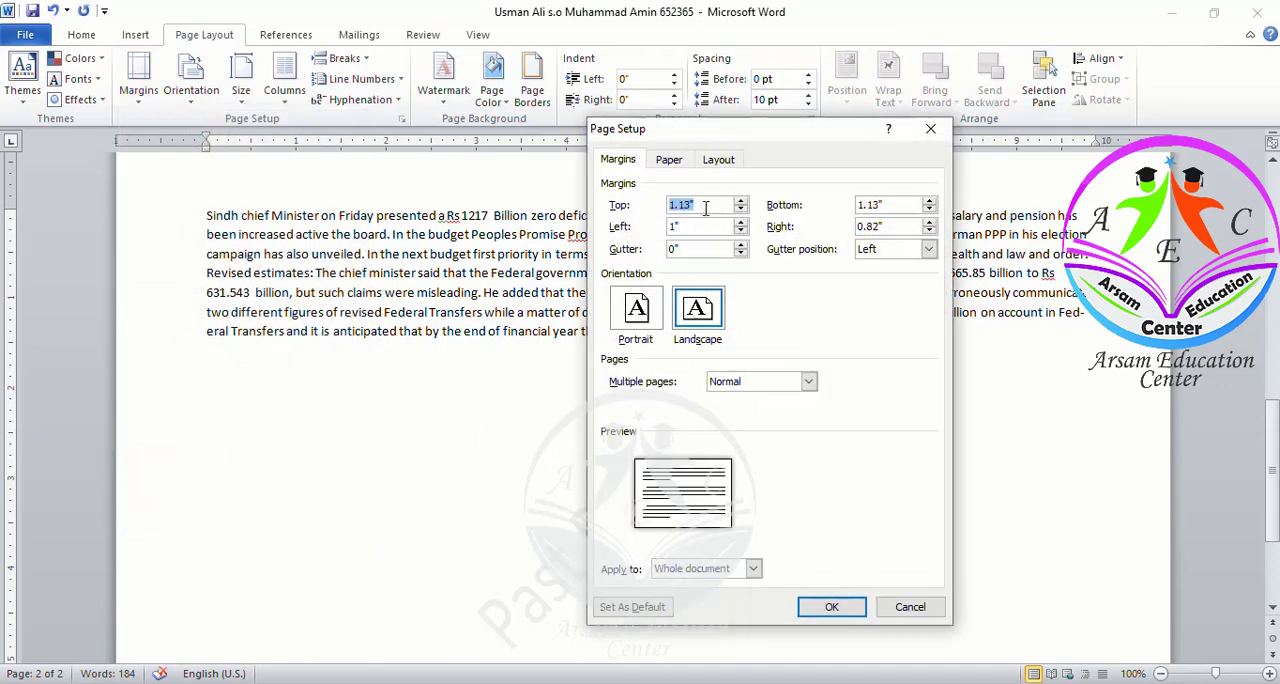
text(1.7)
click(699, 226)
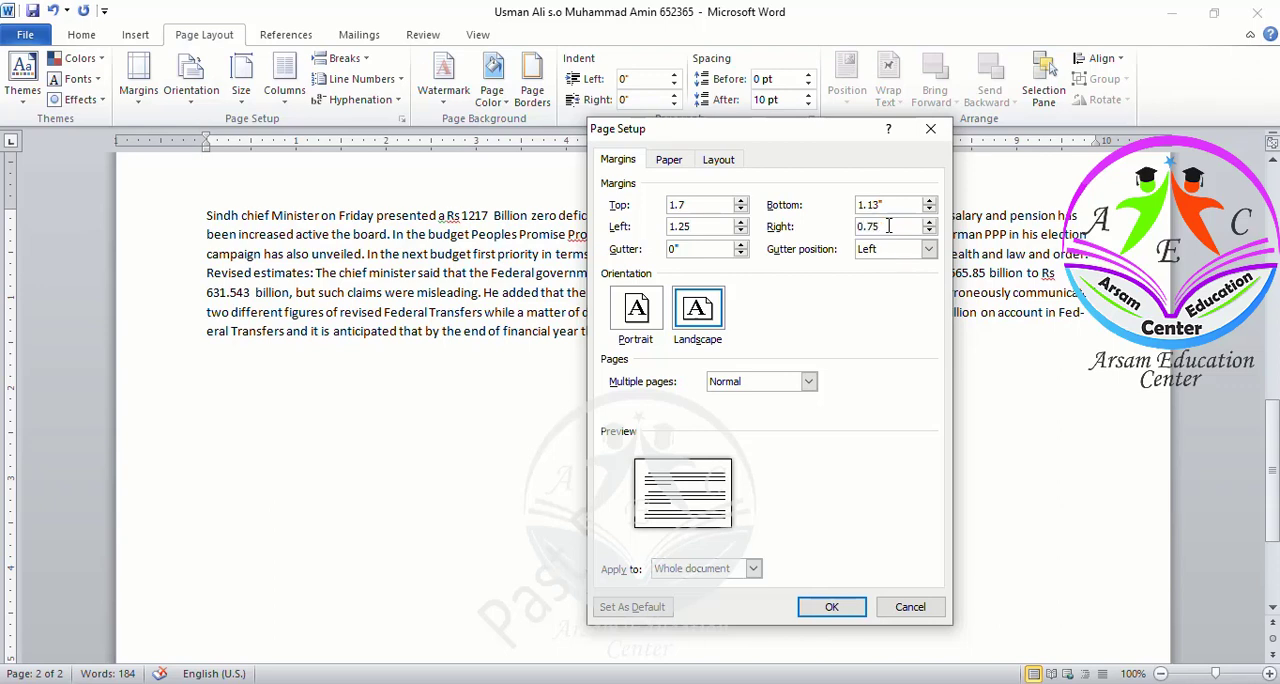
click(888, 226)
click(820, 607)
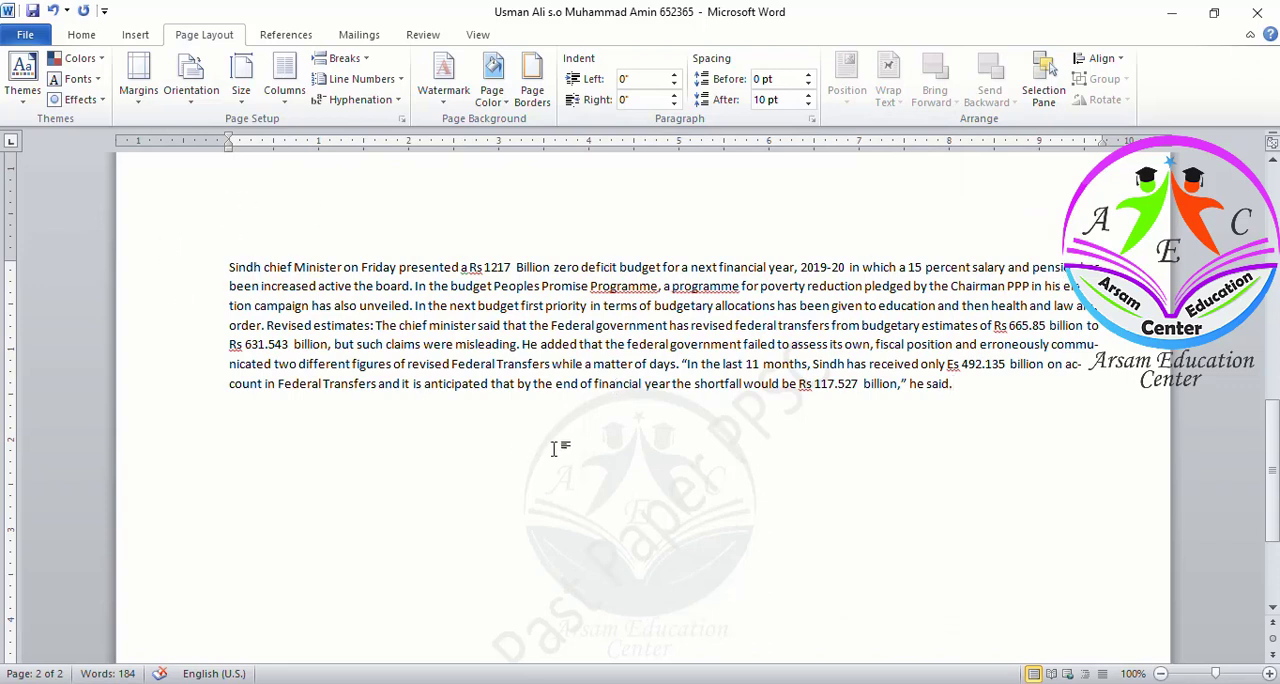
Save the answer document and glance at the test's task list before returning
key(ctrl+s)
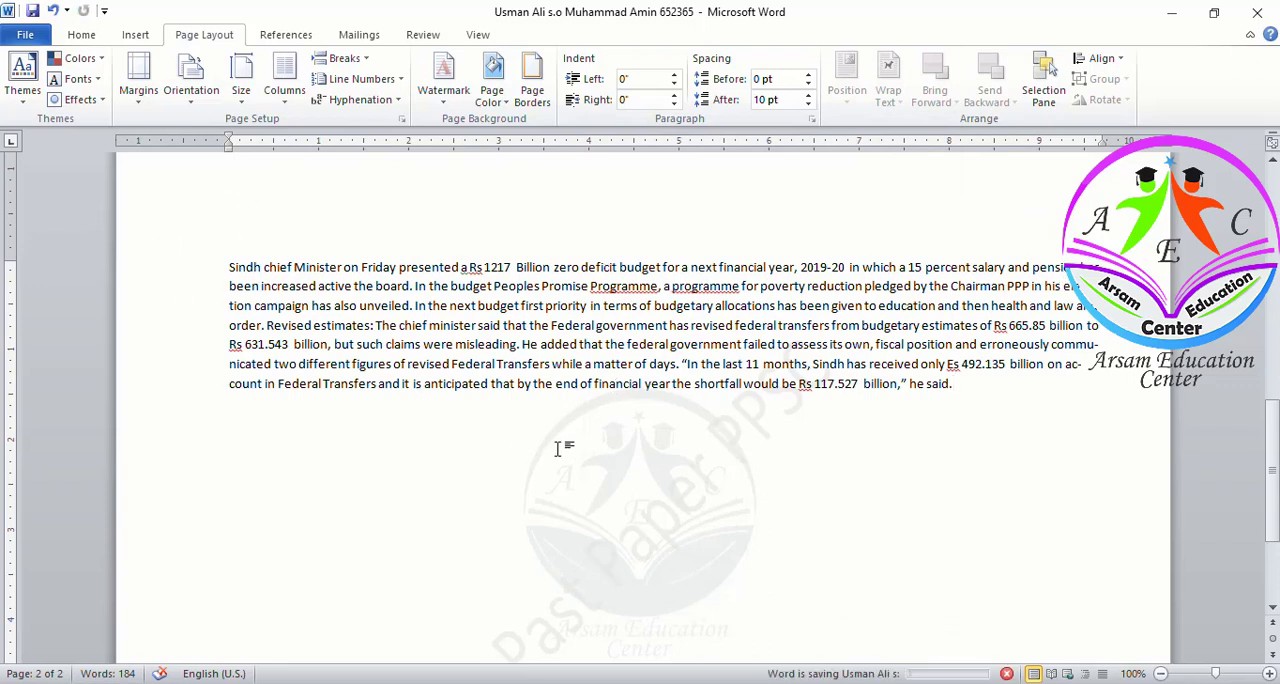
key(alt+Tab)
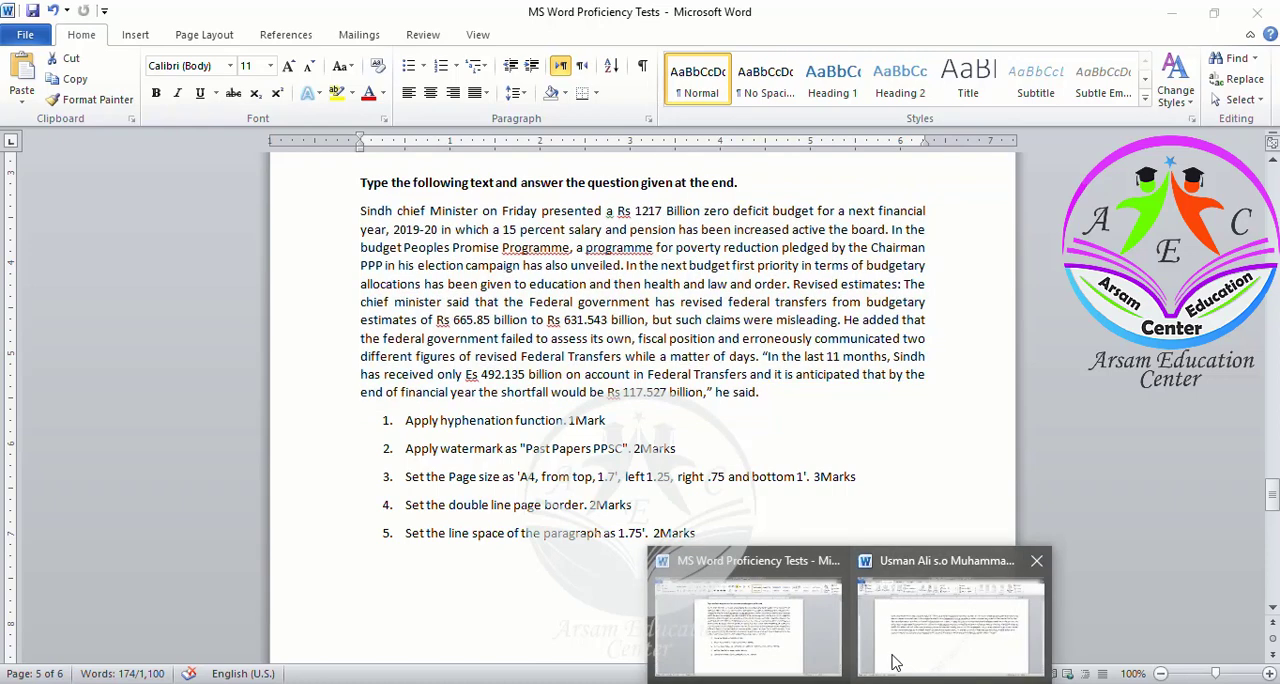
click(894, 660)
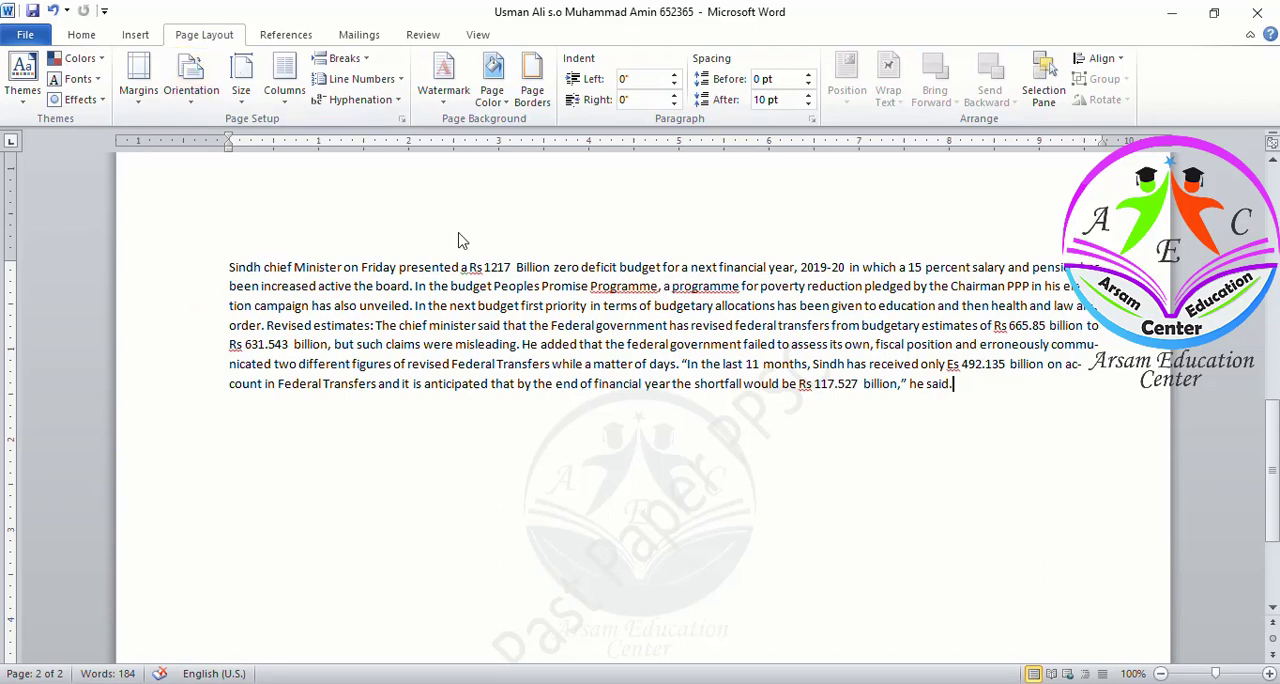
Apply a double-line box page border, 1½ pt wide, to the whole document
click(535, 97)
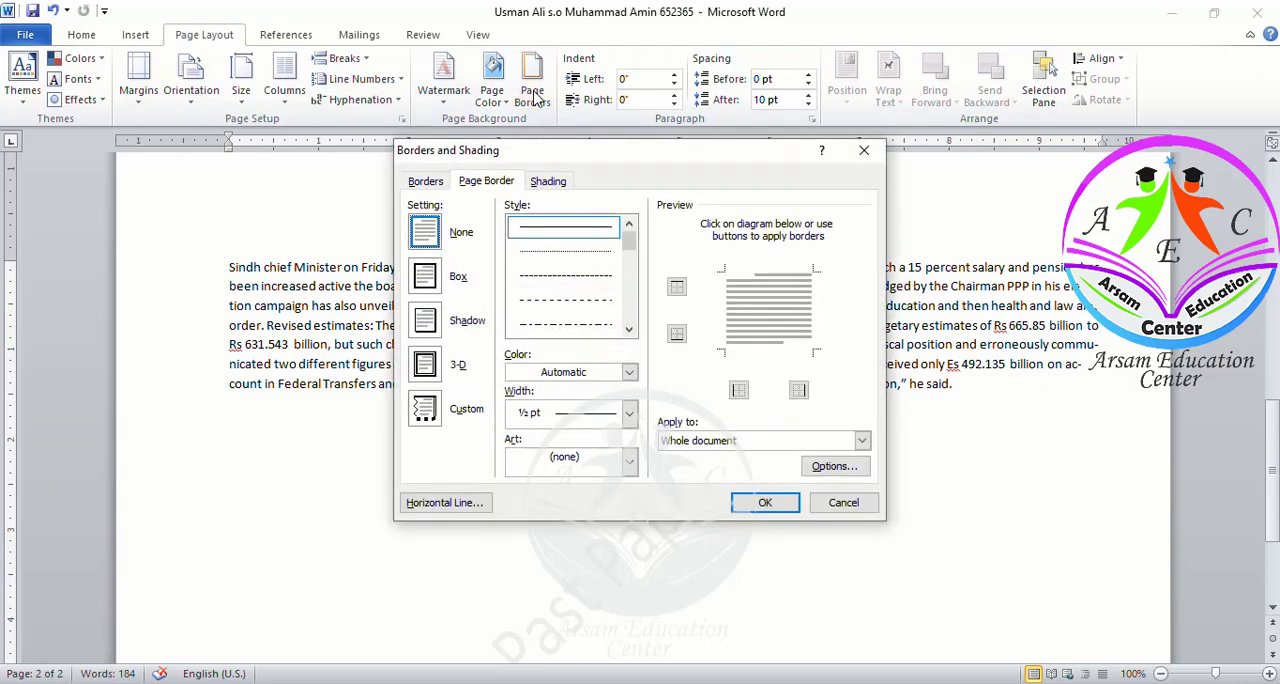
click(425, 277)
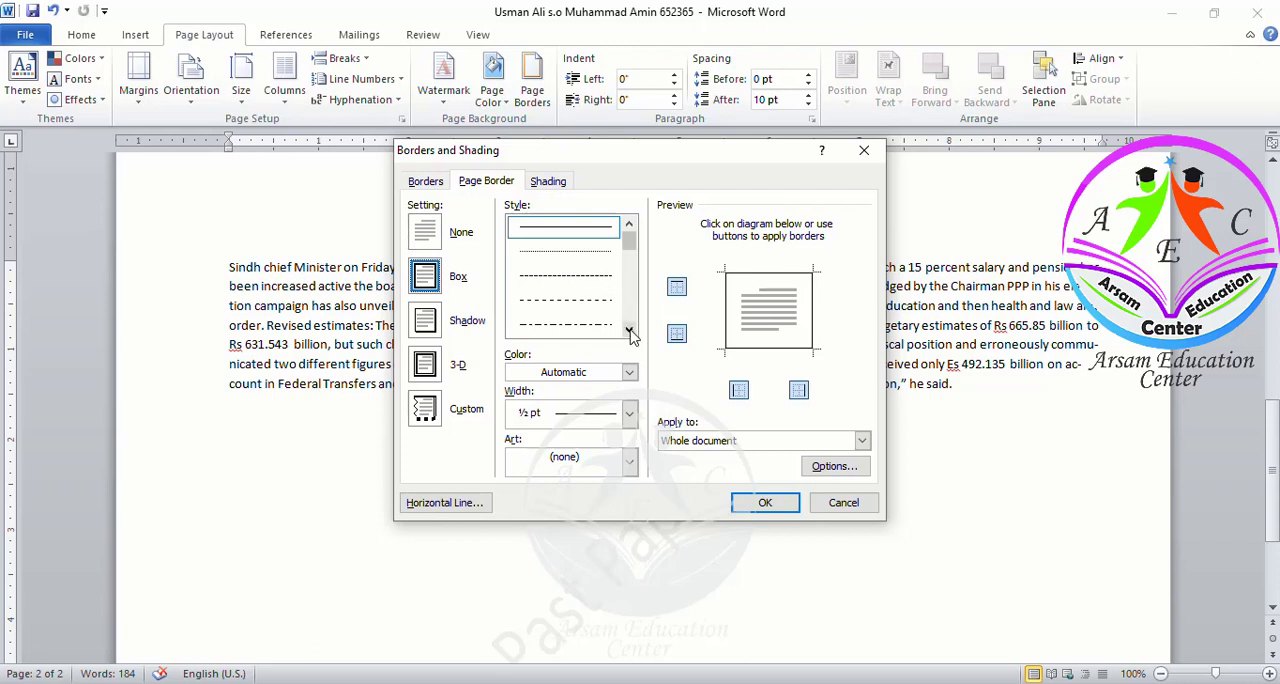
click(629, 331)
click(629, 331)
click(629, 331)
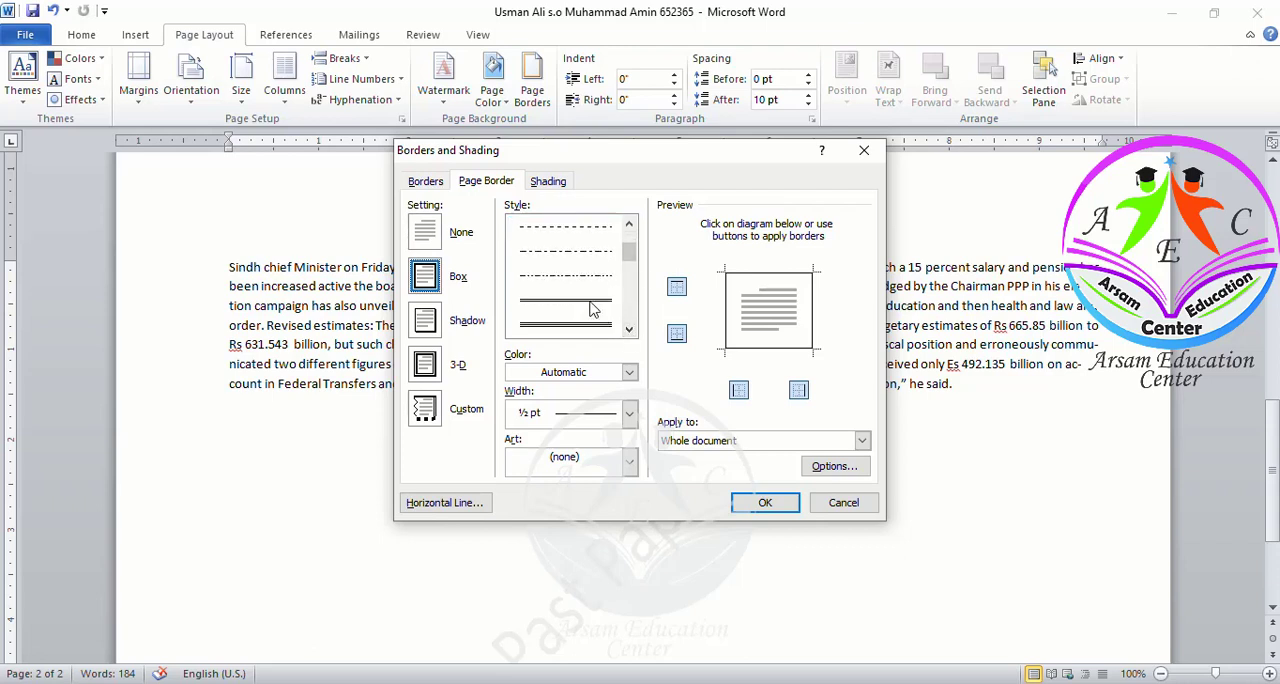
click(590, 301)
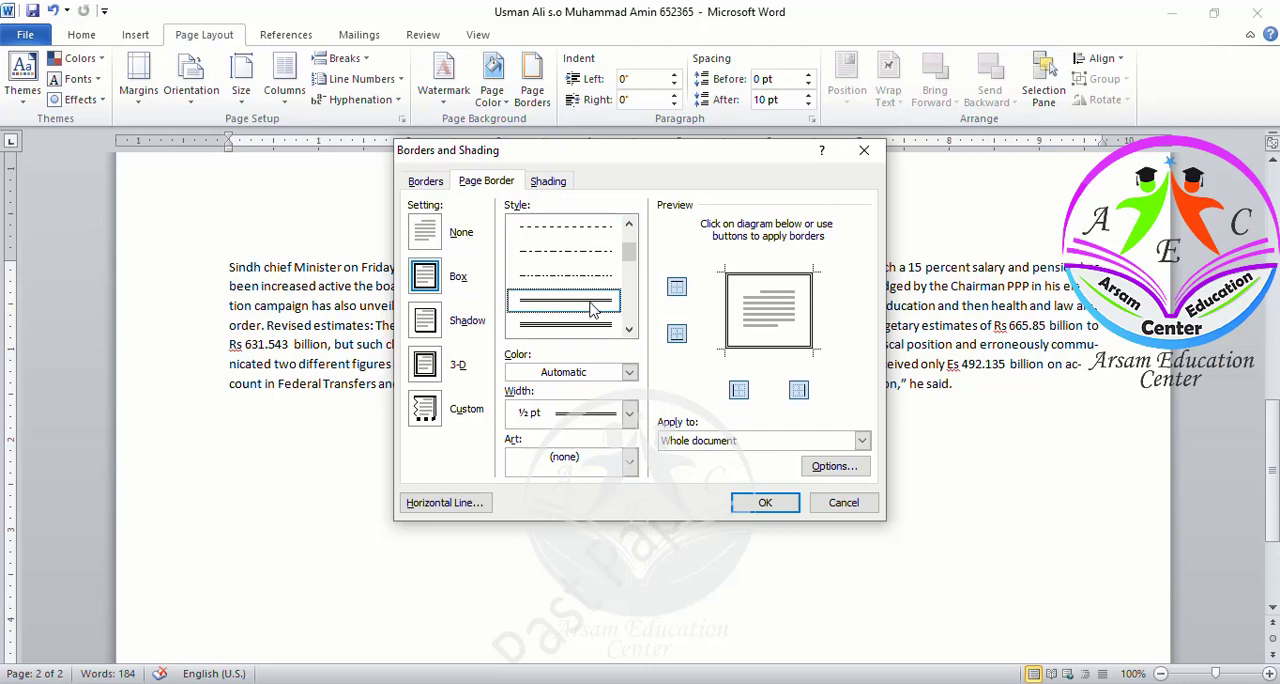
click(629, 378)
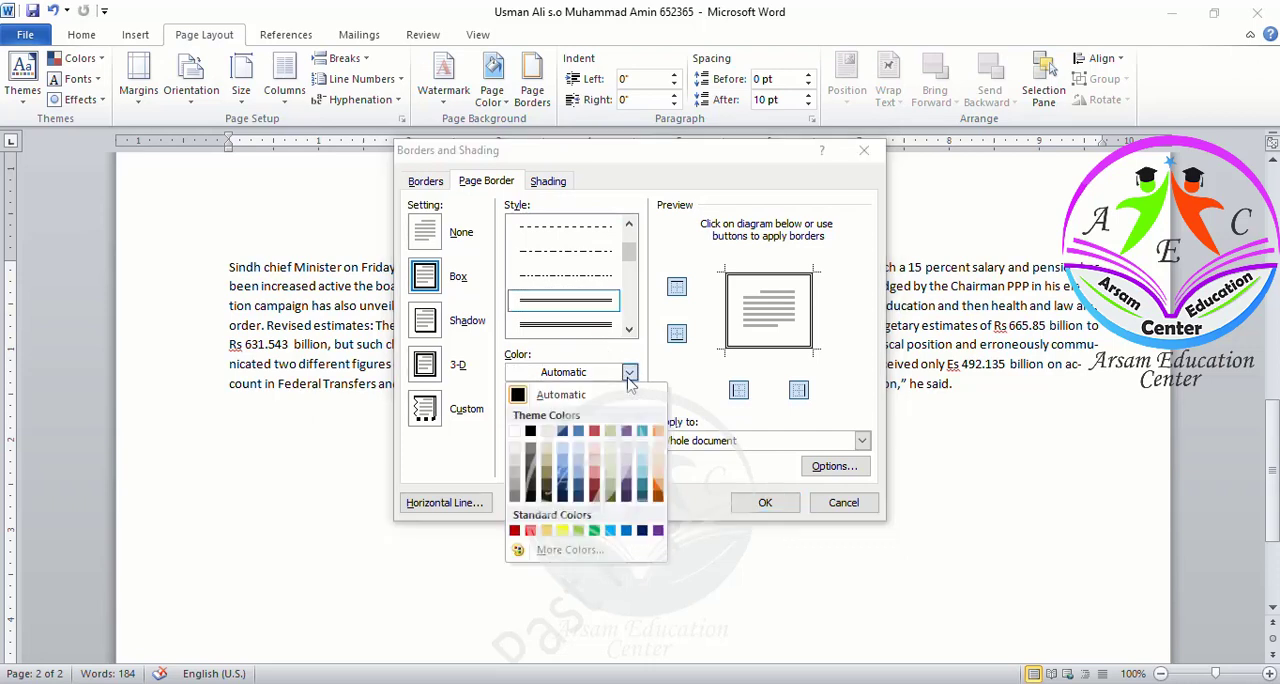
click(629, 380)
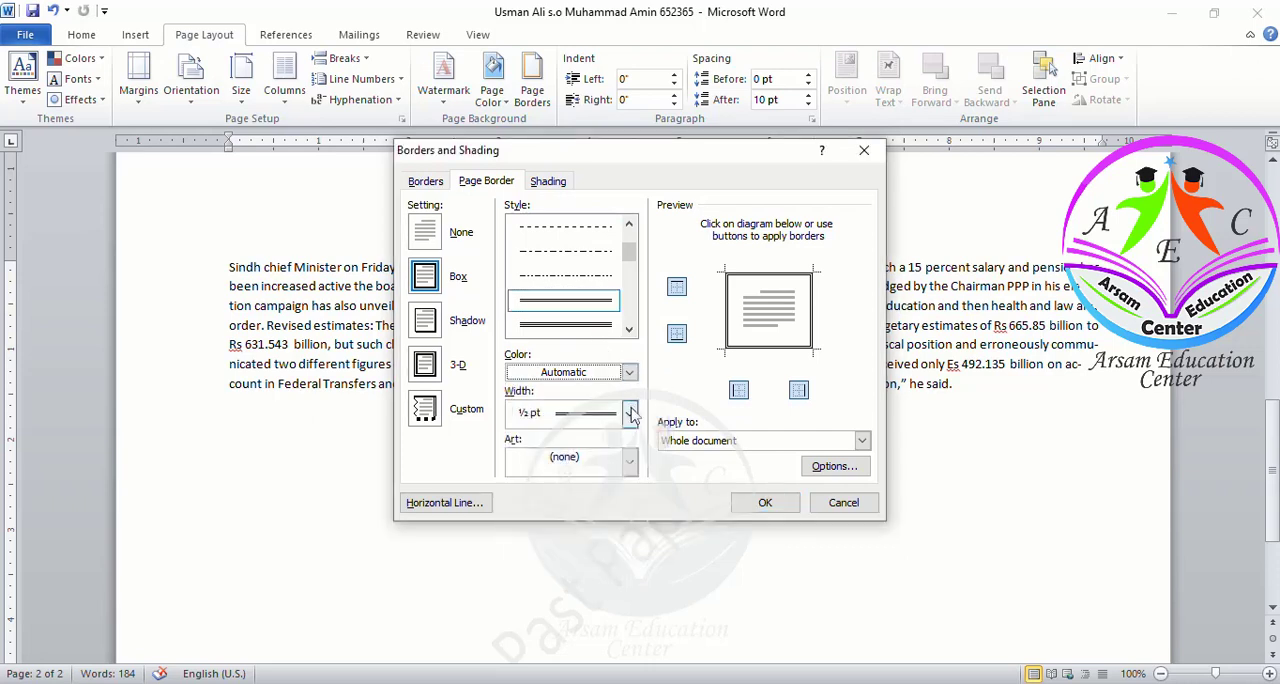
click(631, 413)
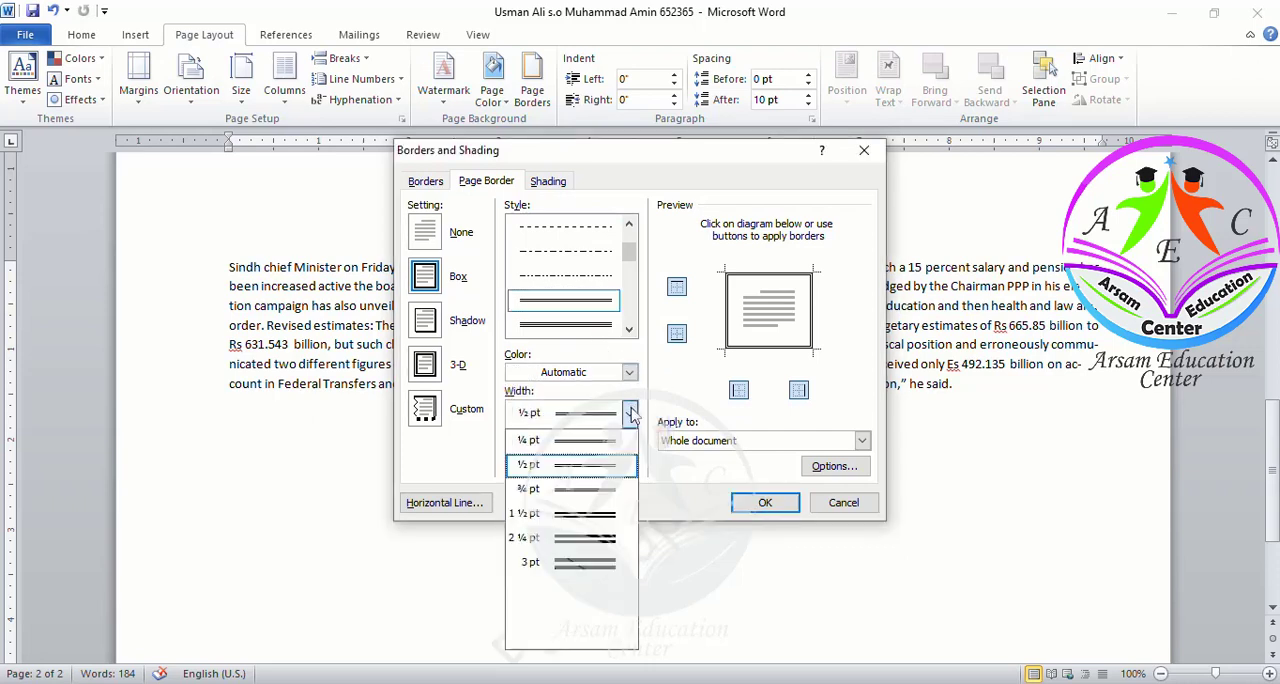
click(585, 515)
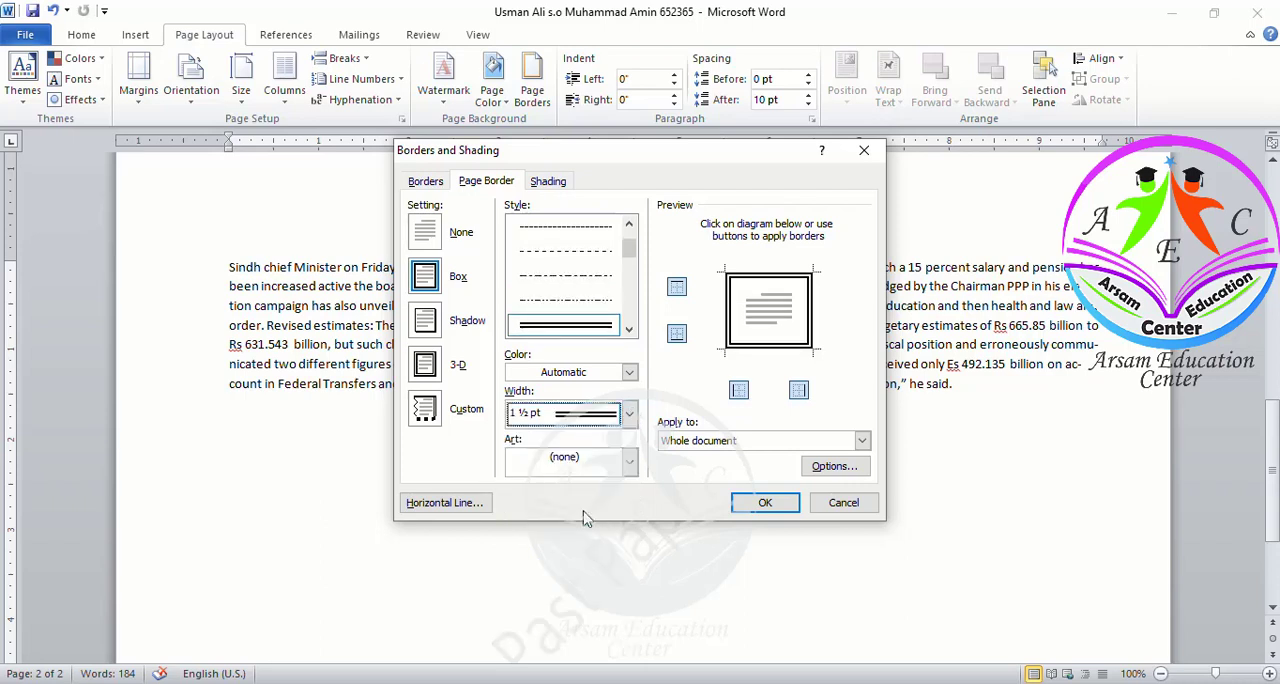
click(760, 505)
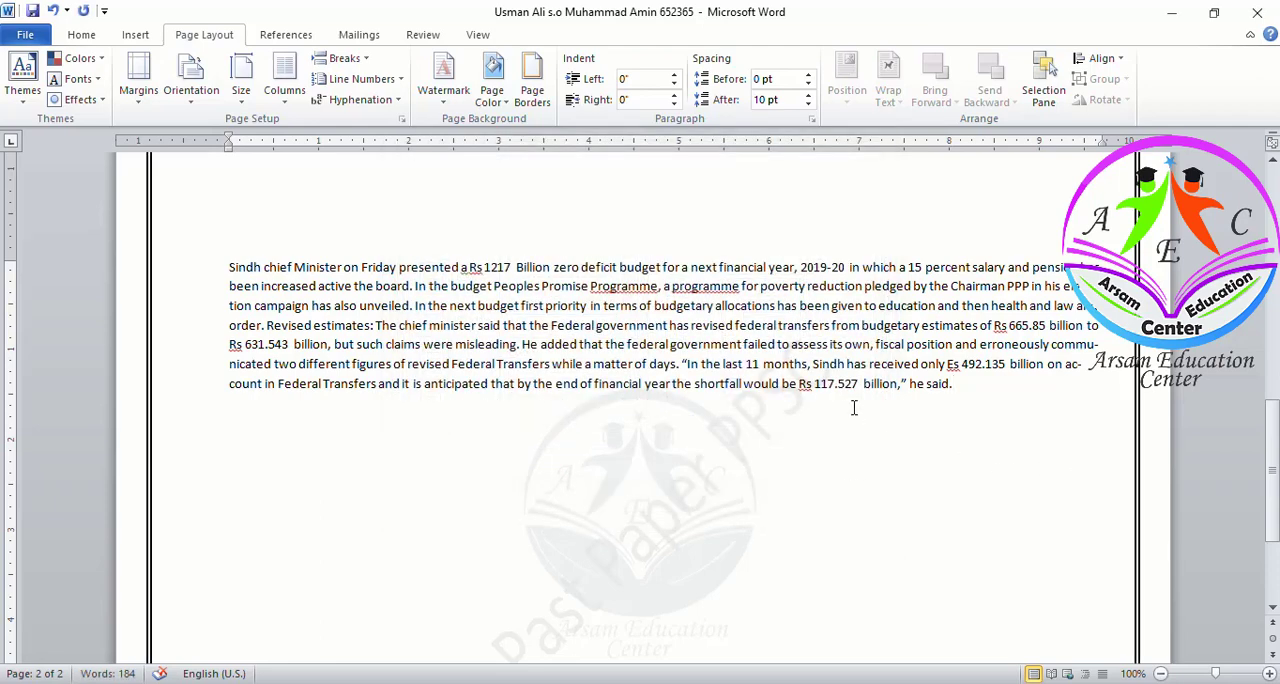
Save the answer document
key(ctrl+s)
key(alt+Tab)
click(81, 34)
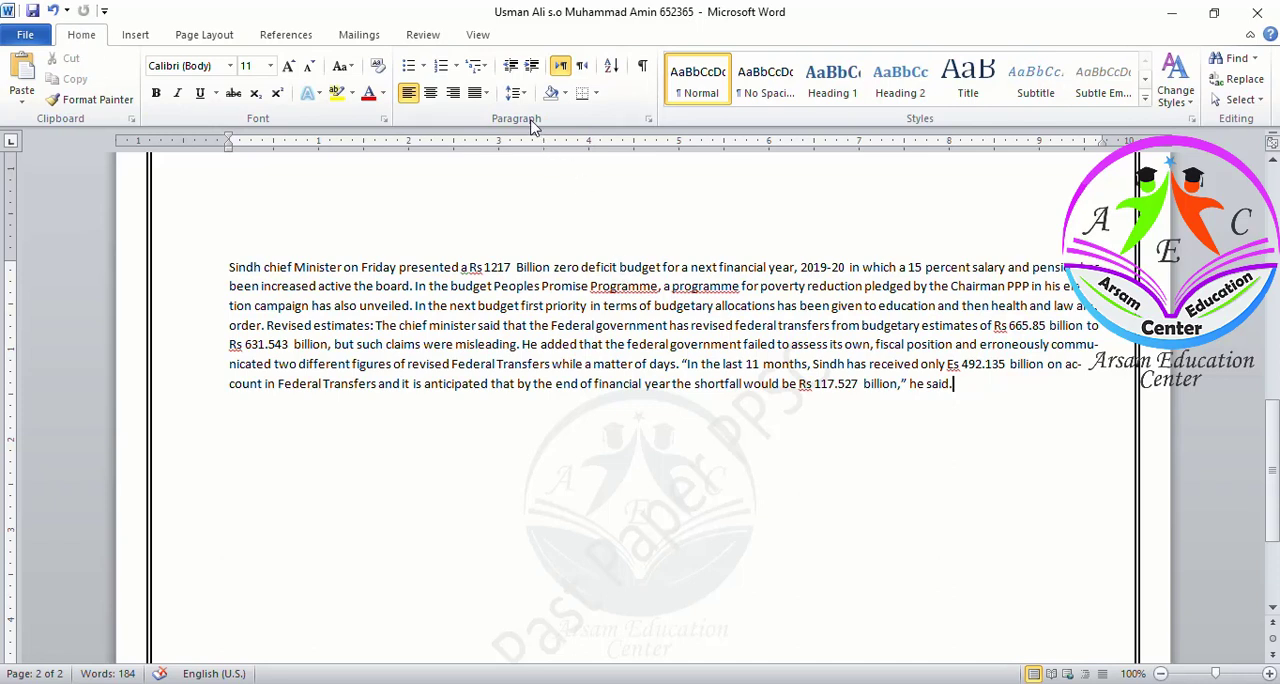
click(648, 119)
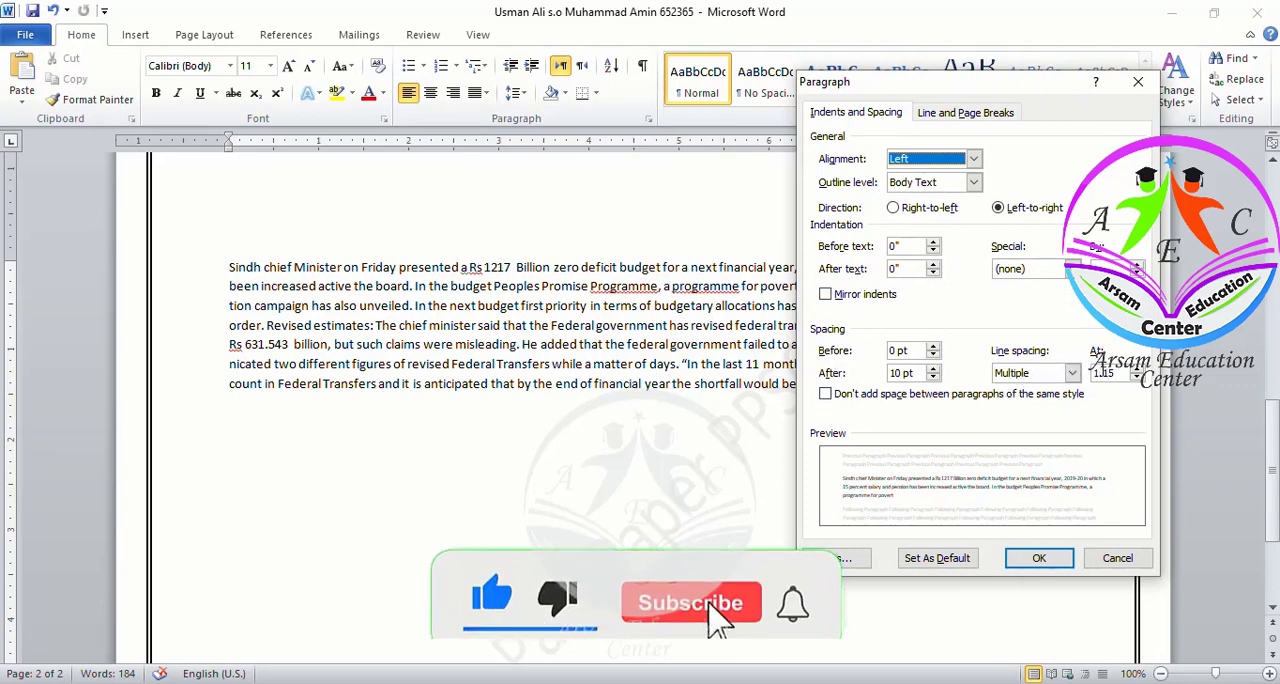
click(1116, 372)
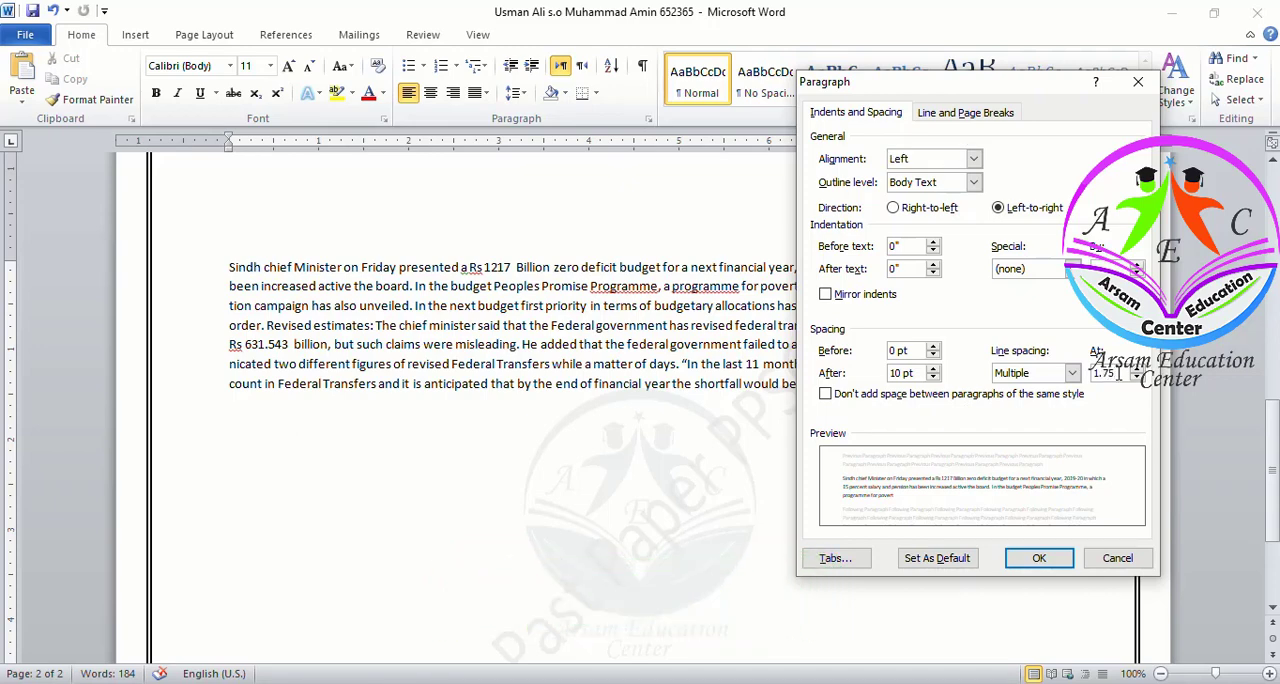
click(1108, 561)
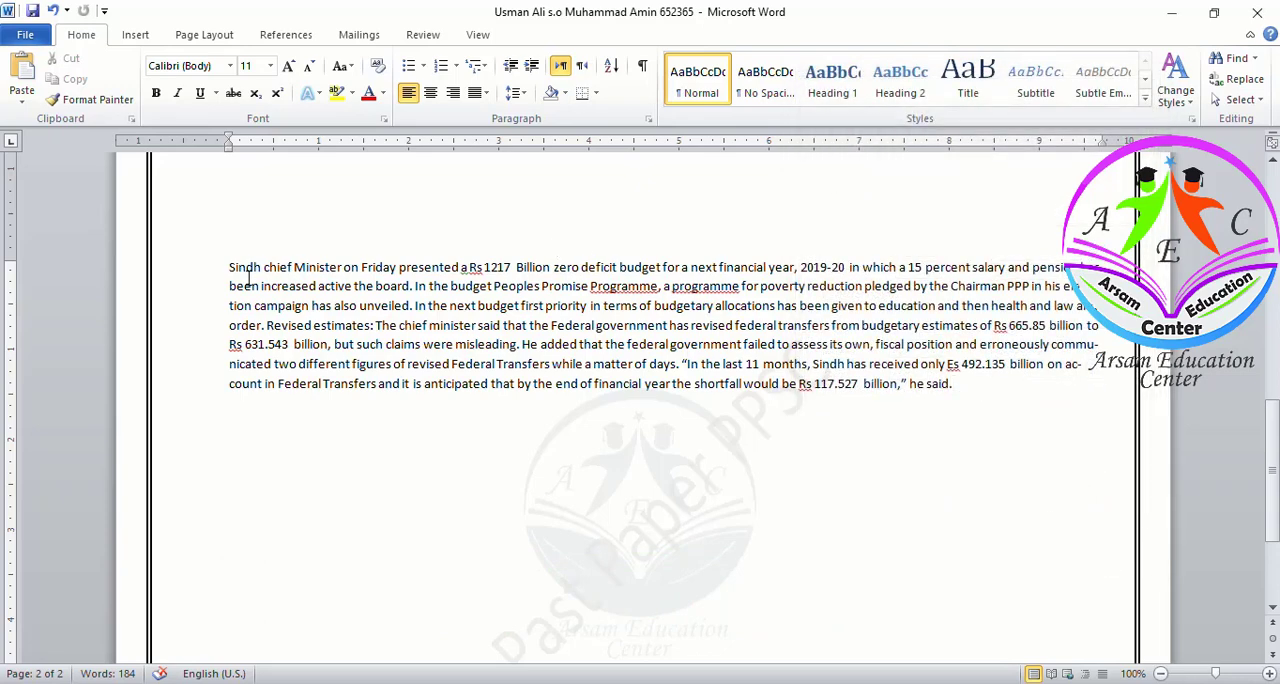
Select the whole passage and set its line spacing to Multiple at 1.75
drag(230, 267, 955, 390)
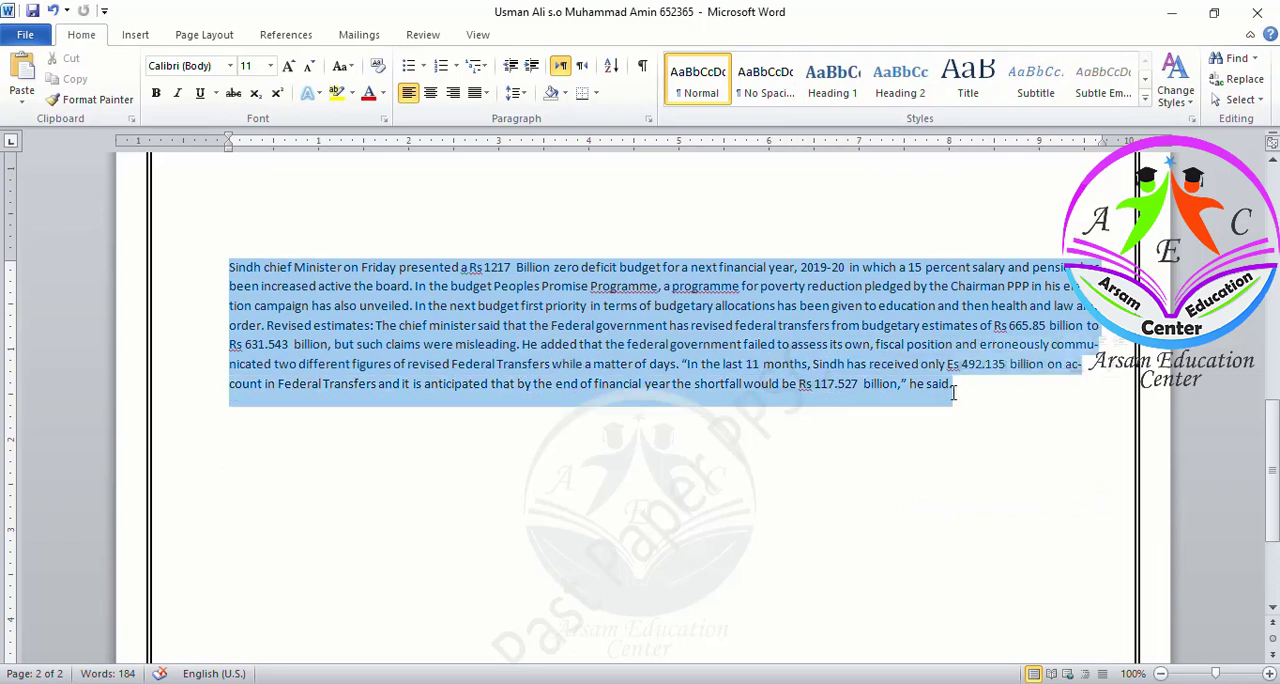
click(648, 119)
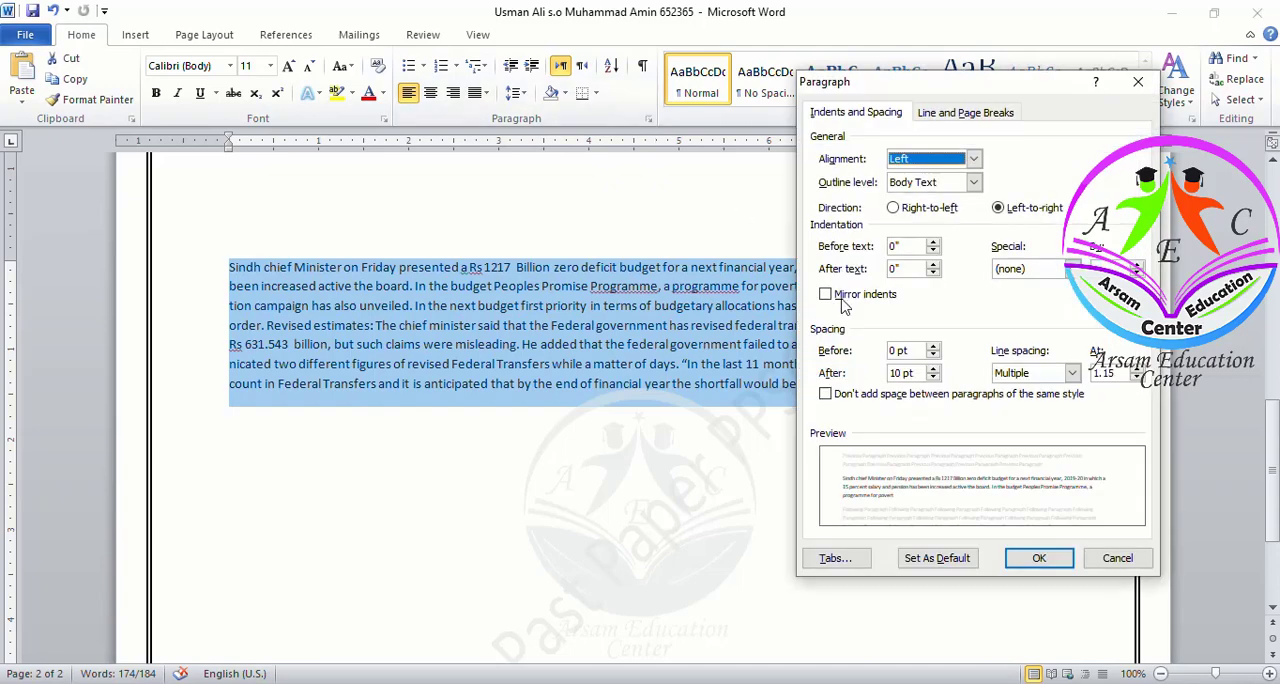
click(1117, 373)
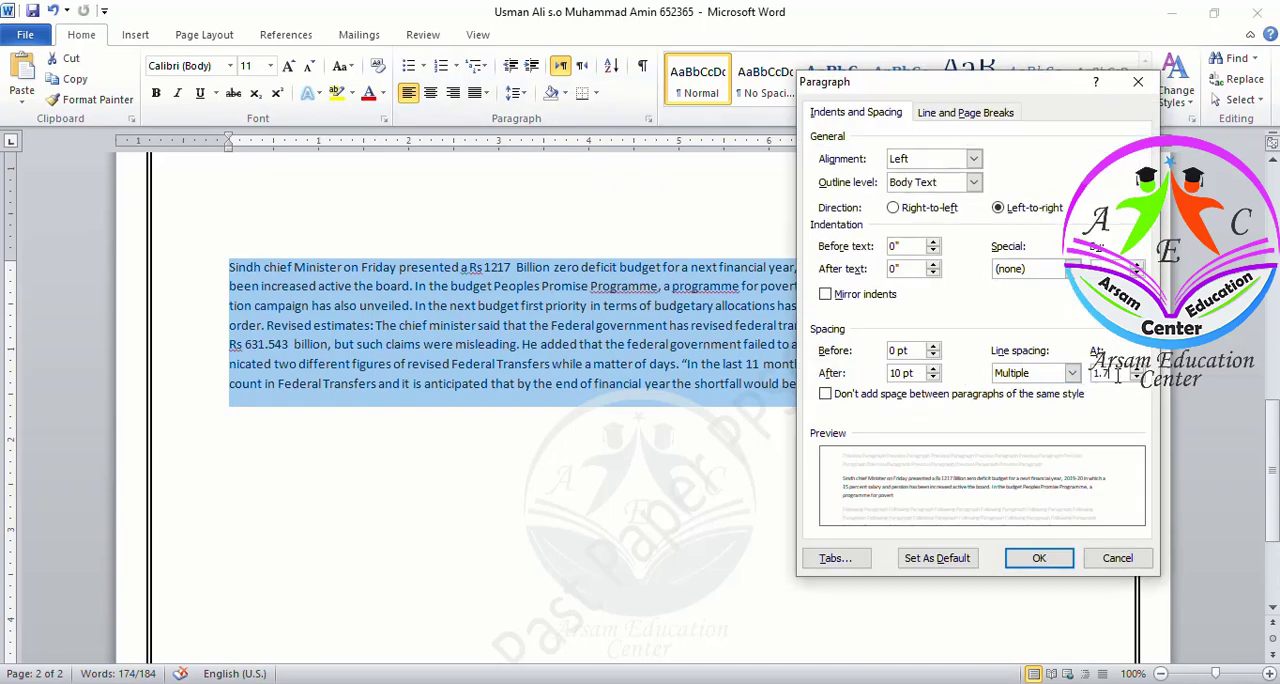
click(1022, 562)
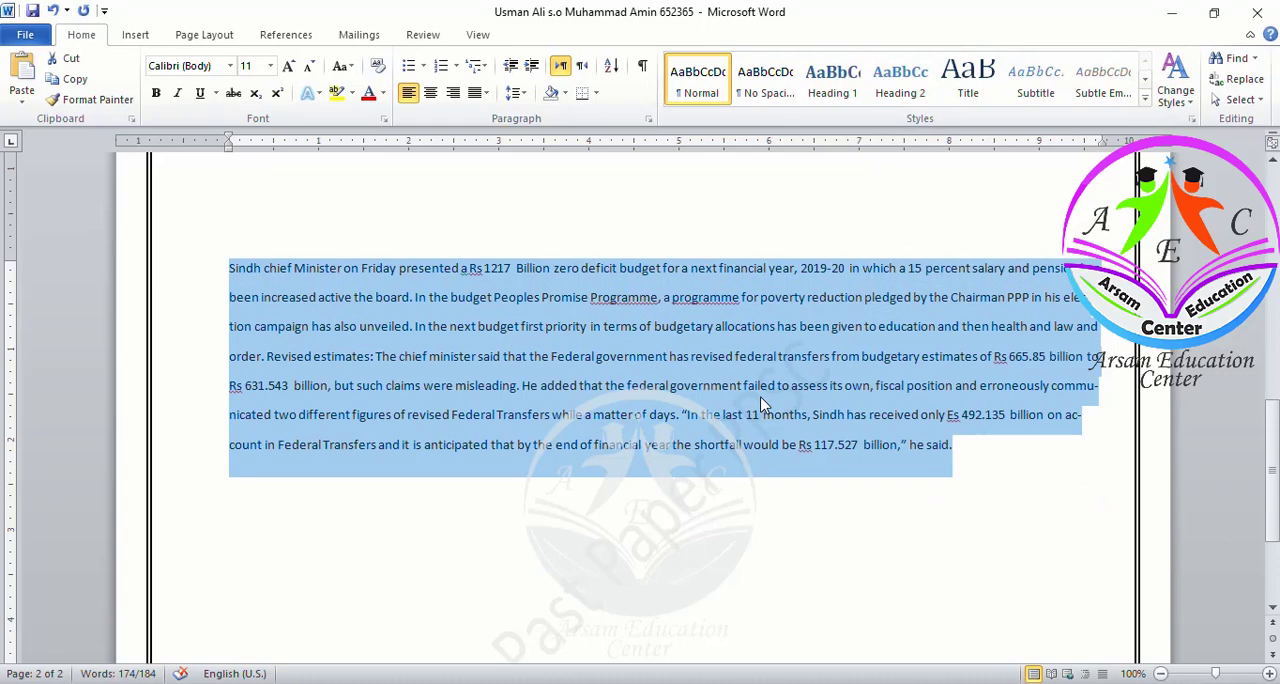
Save the answer document and check the task list in the test document
key(ctrl+s)
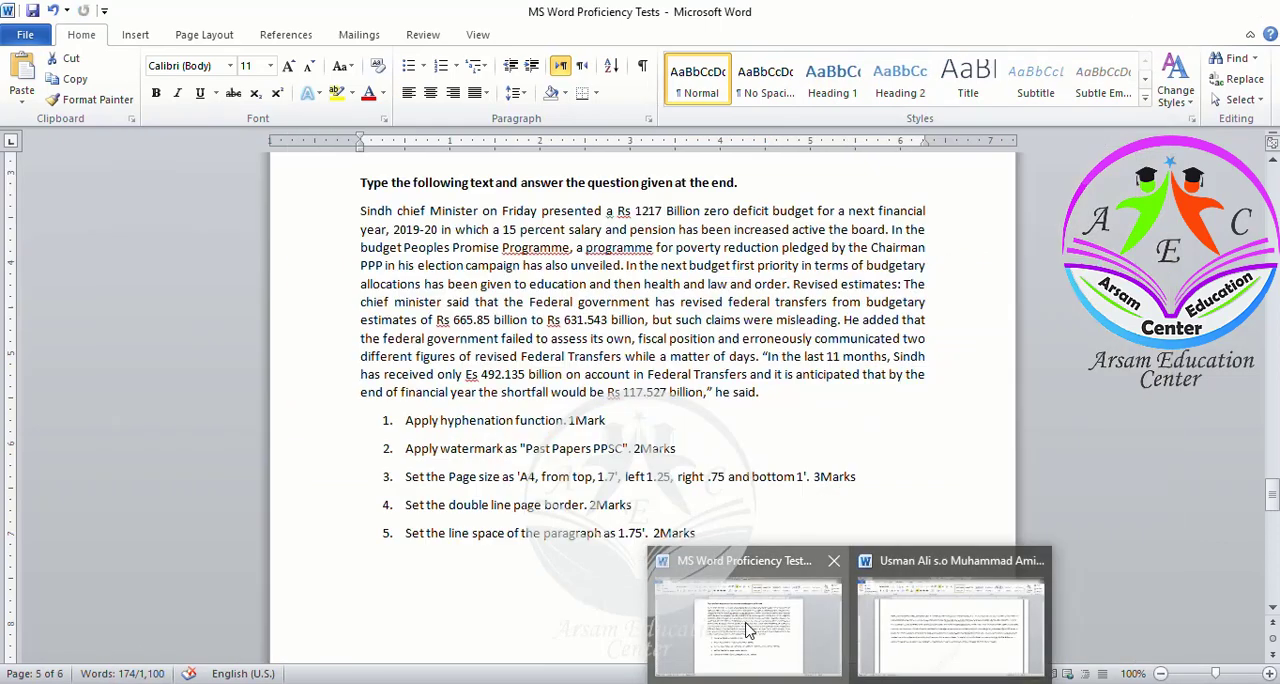
click(748, 630)
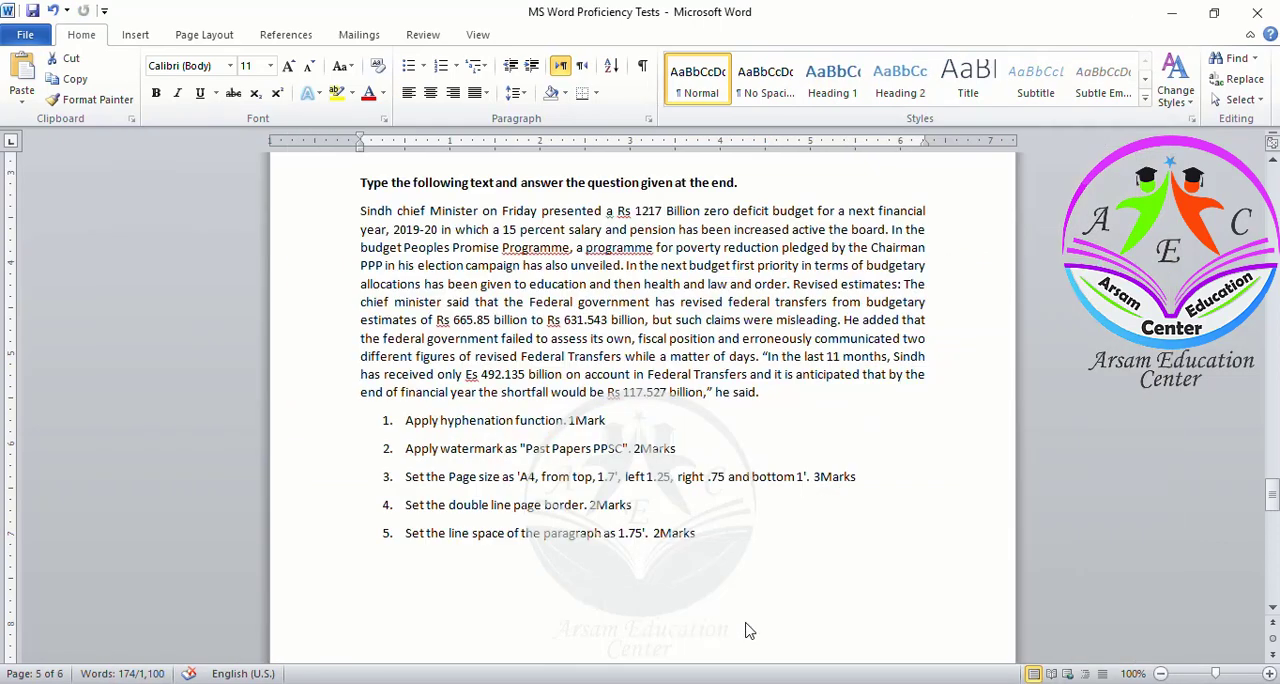
click(649, 557)
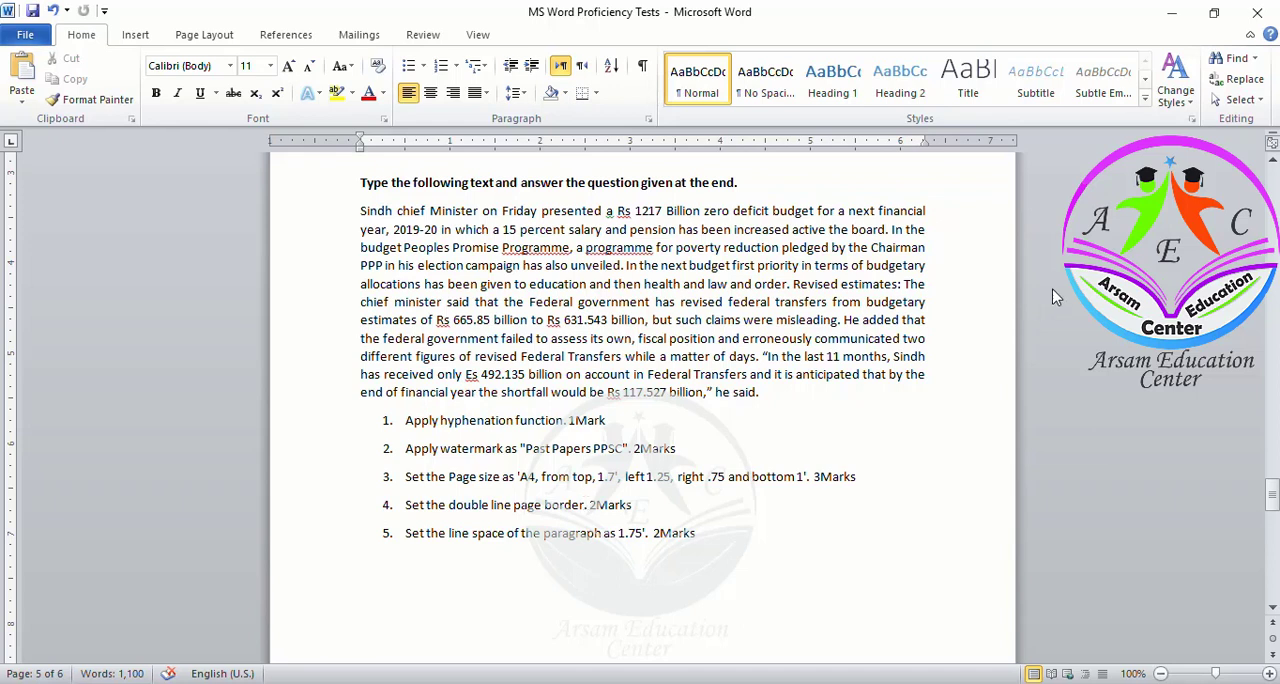
Return to the answer document and scroll through both pages to review the formatting
click(1163, 5)
click(712, 314)
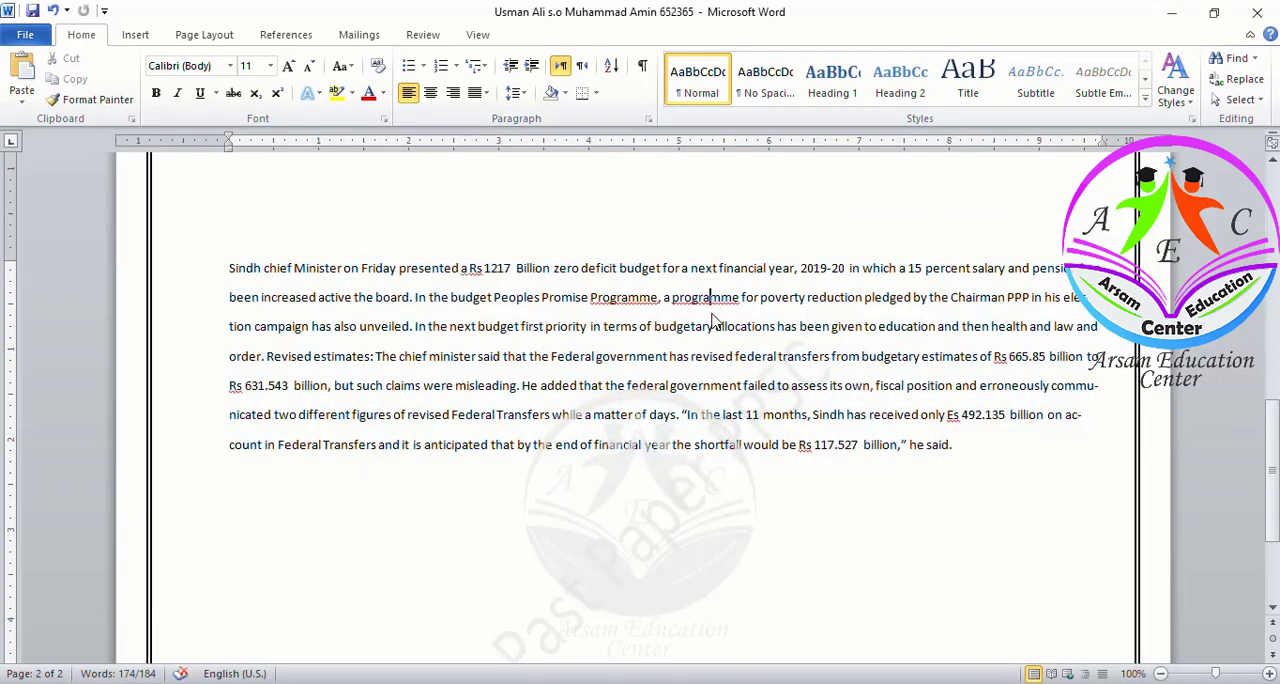
scroll(712, 318, up, 2)
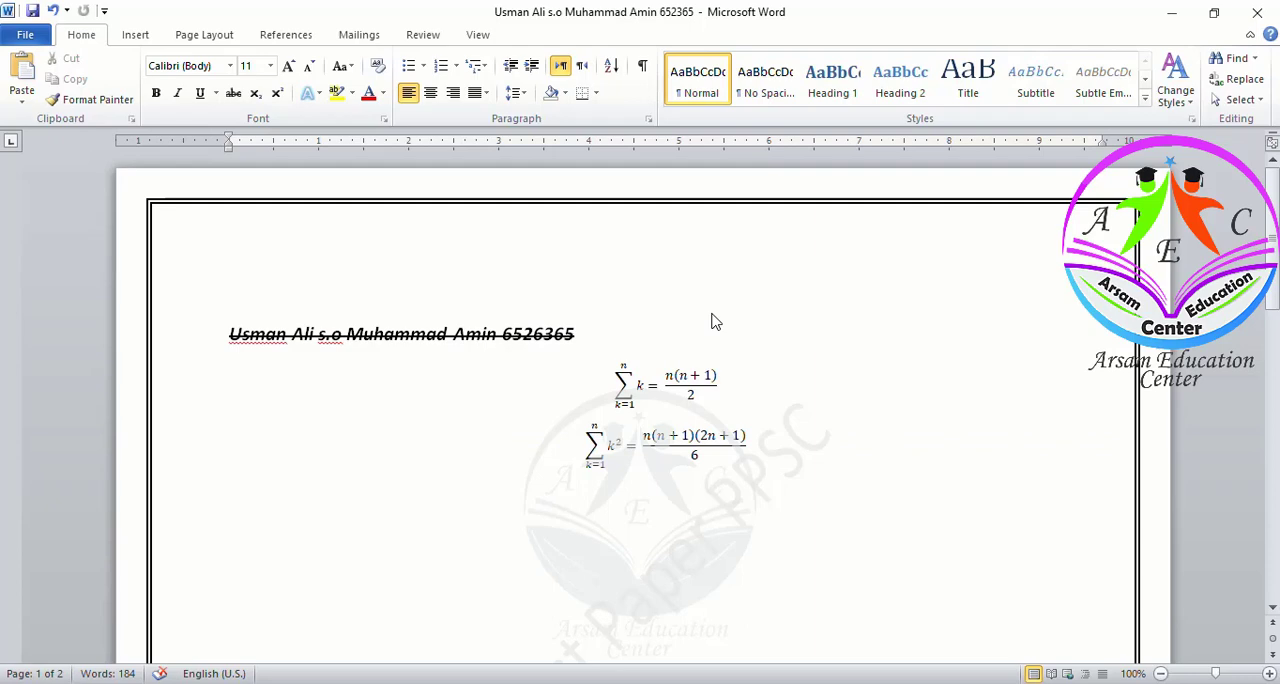
scroll(712, 320, down, 10)
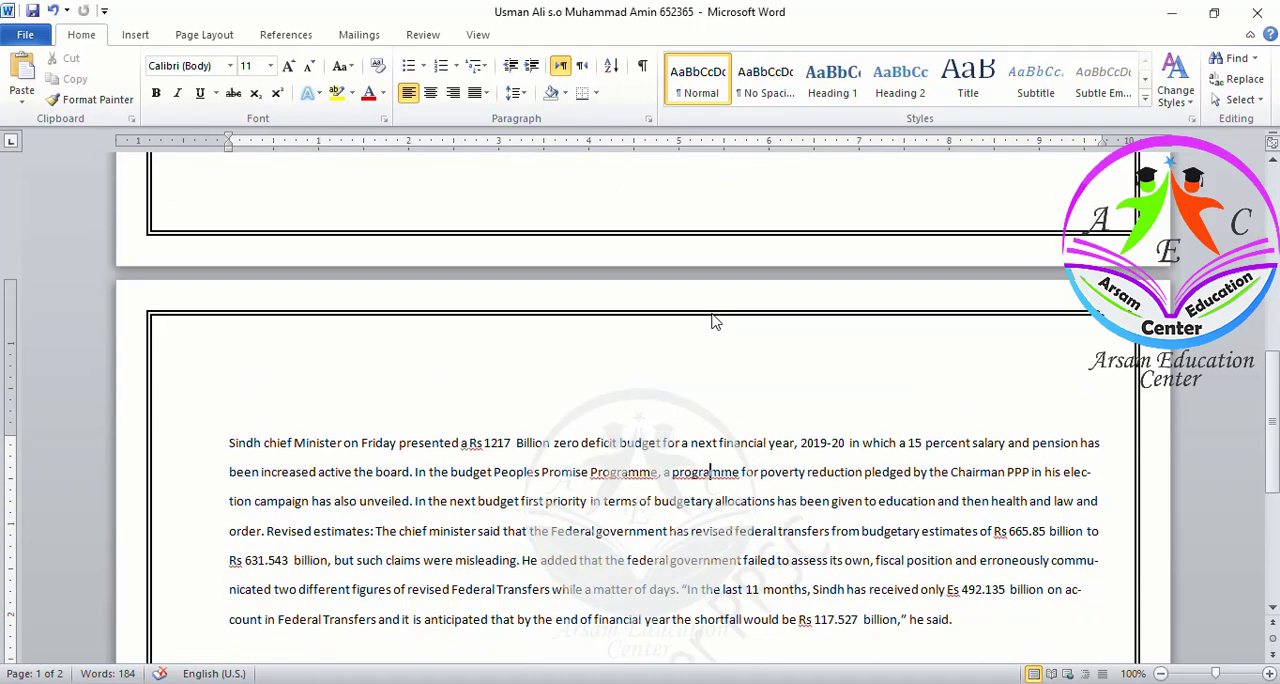
scroll(712, 318, up, 10)
scroll(712, 314, up, 3)
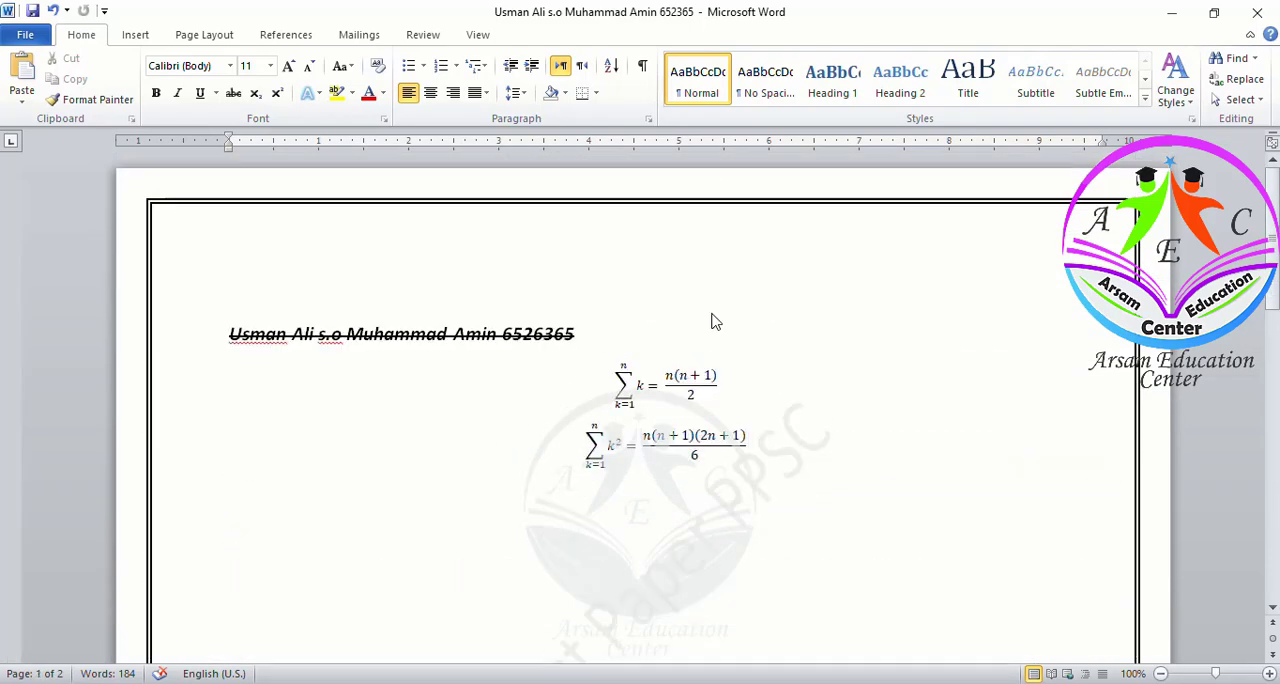
scroll(712, 314, down, 15)
scroll(712, 314, up, 5)
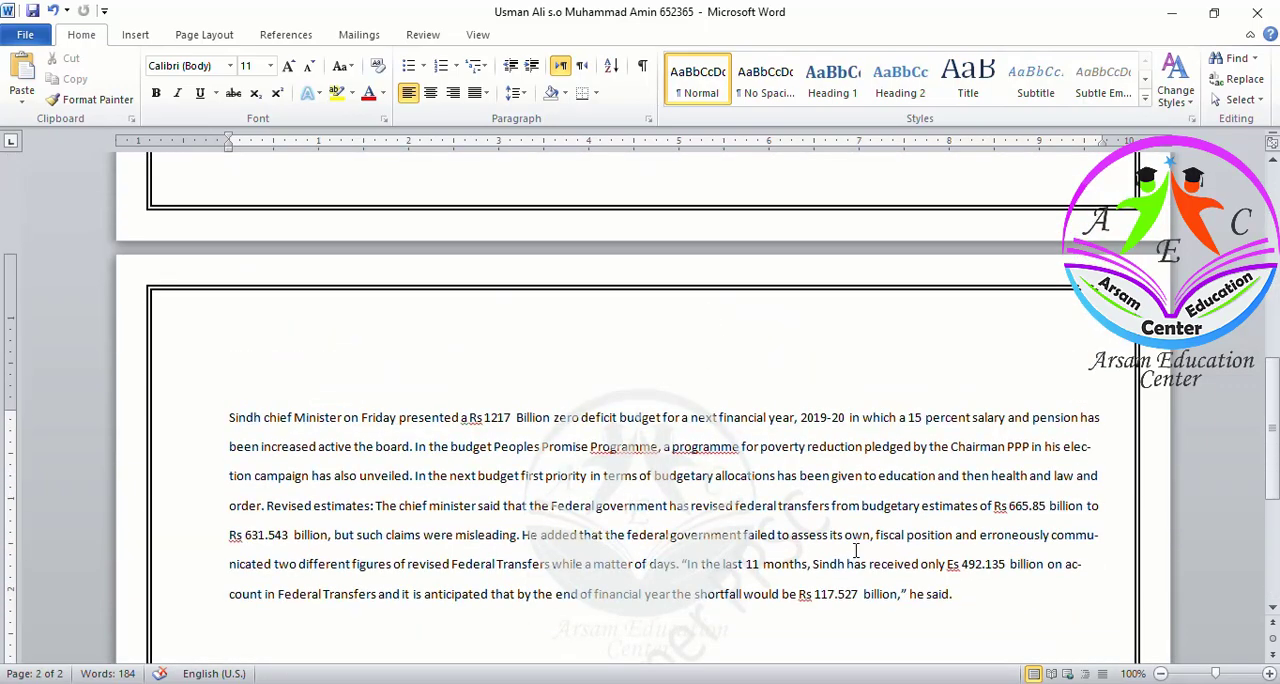
scroll(662, 516, down, 6)
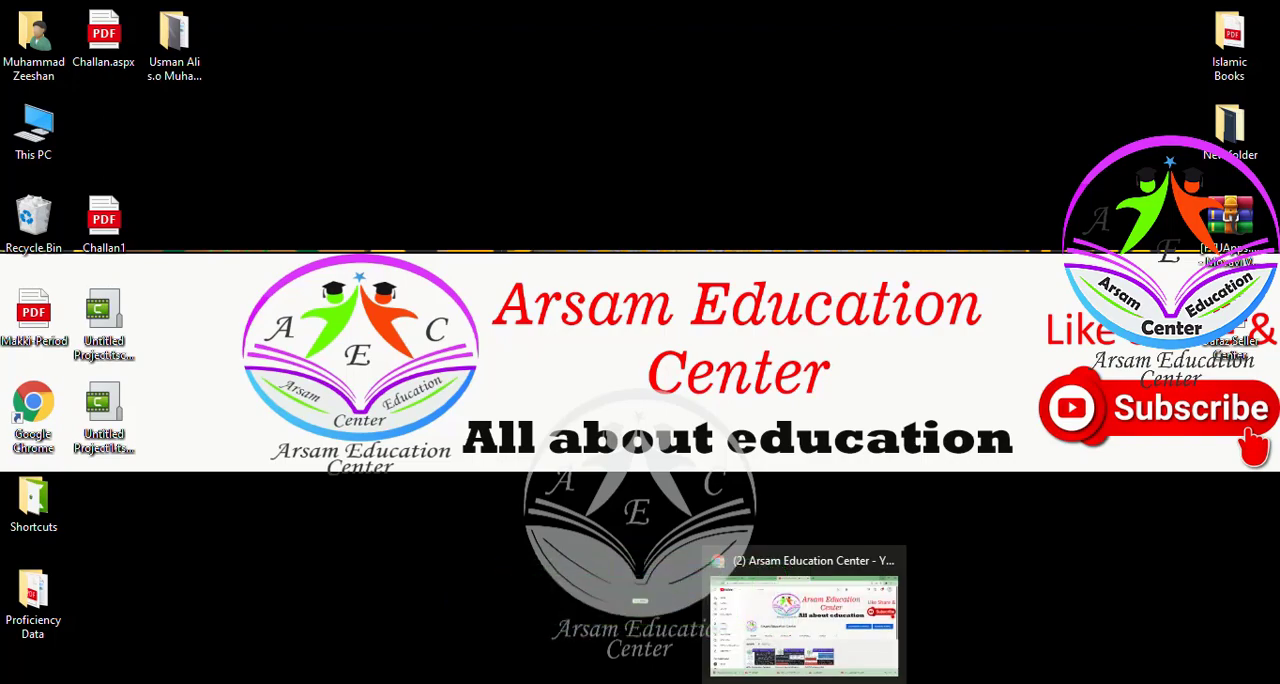
click(806, 682)
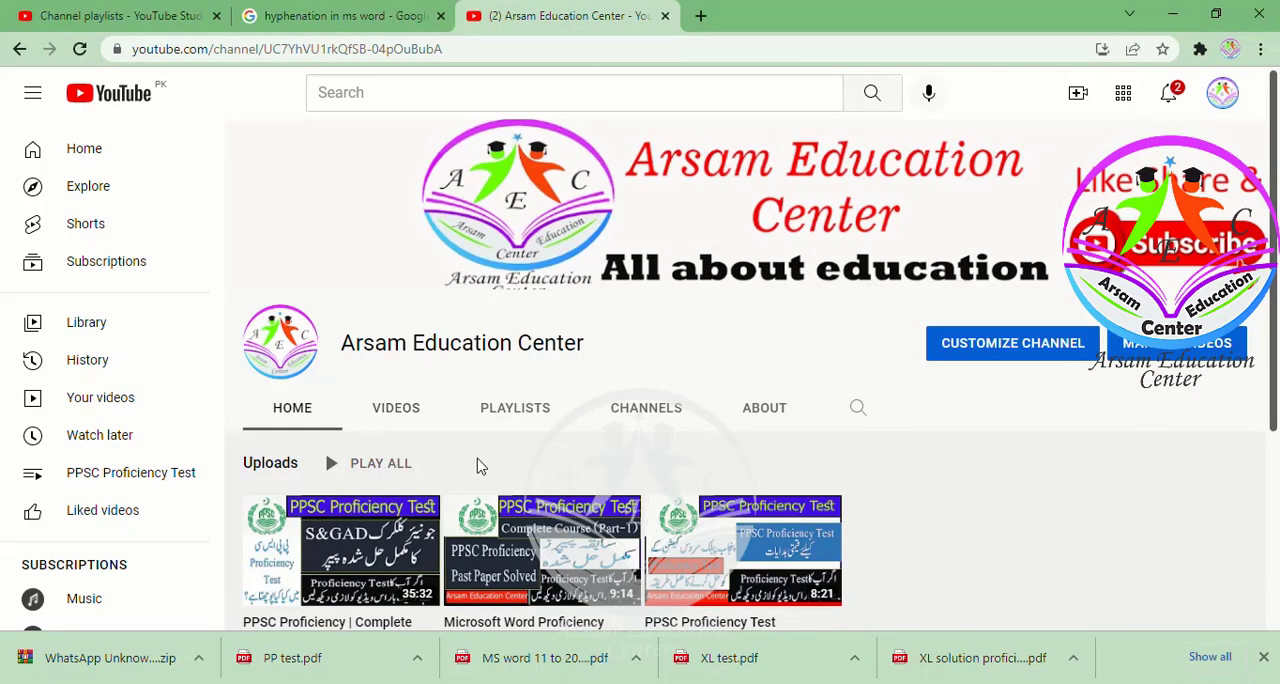
scroll(477, 465, down, 3)
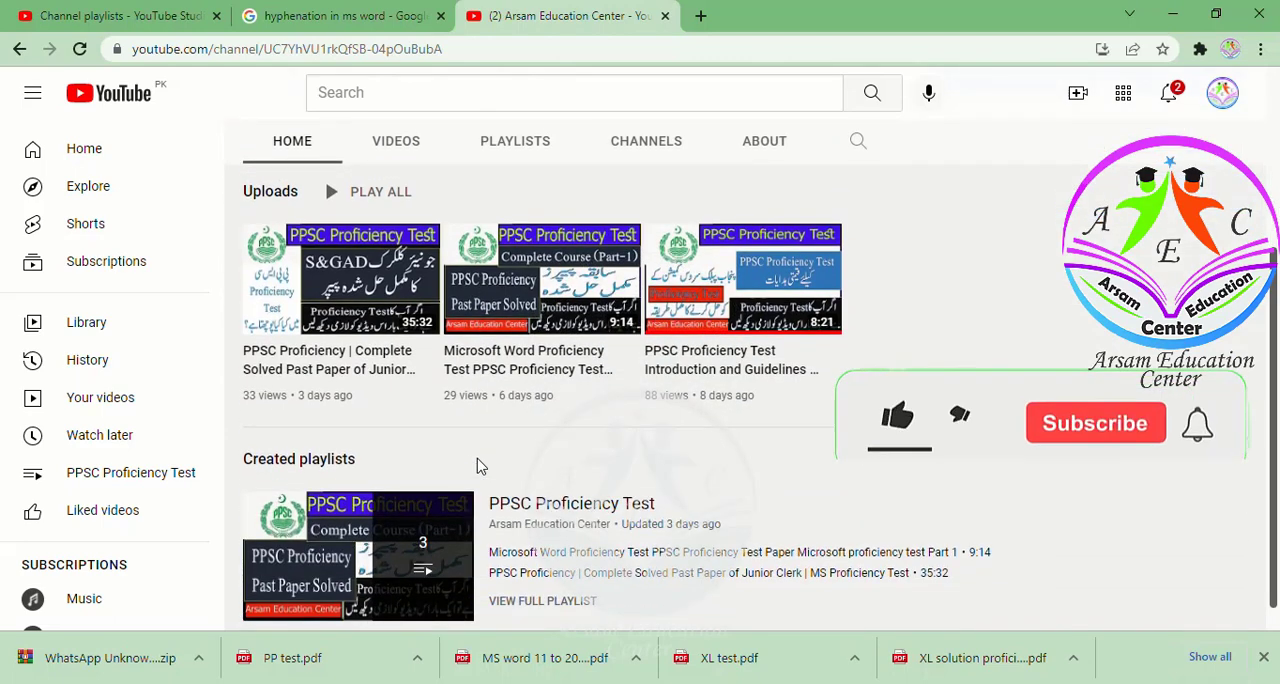
scroll(477, 465, up, 1)
scroll(477, 465, up, 3)
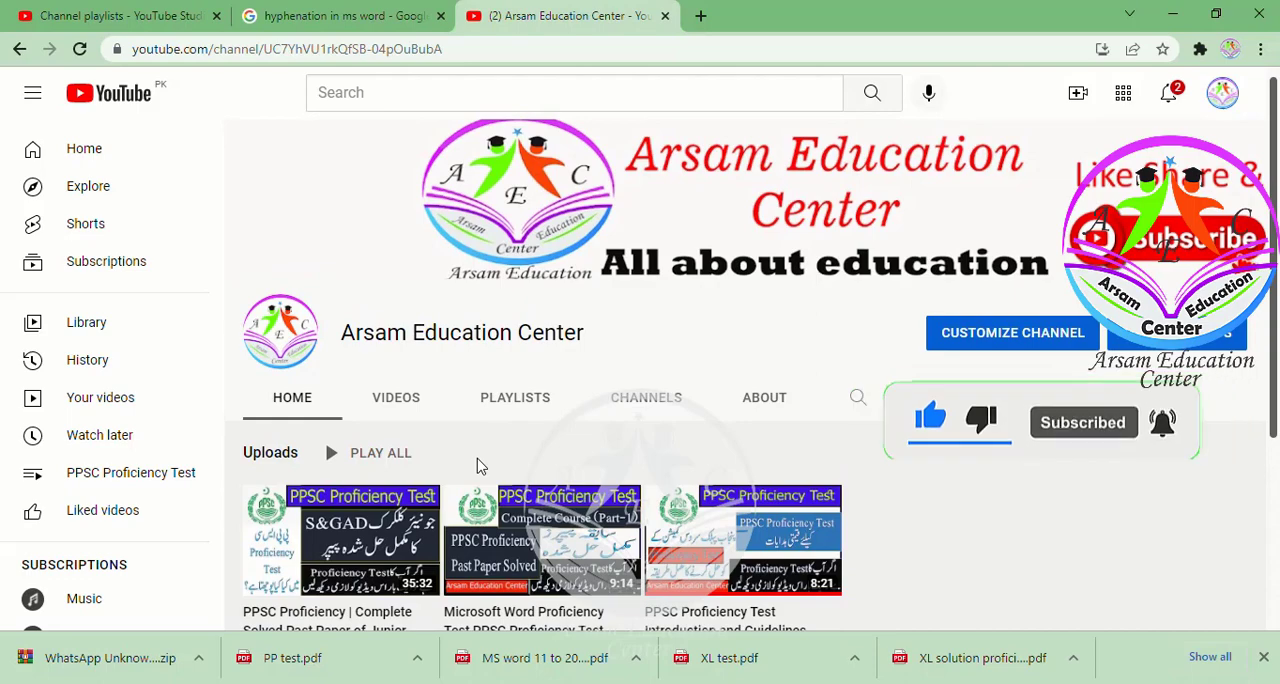
scroll(477, 465, down, 3)
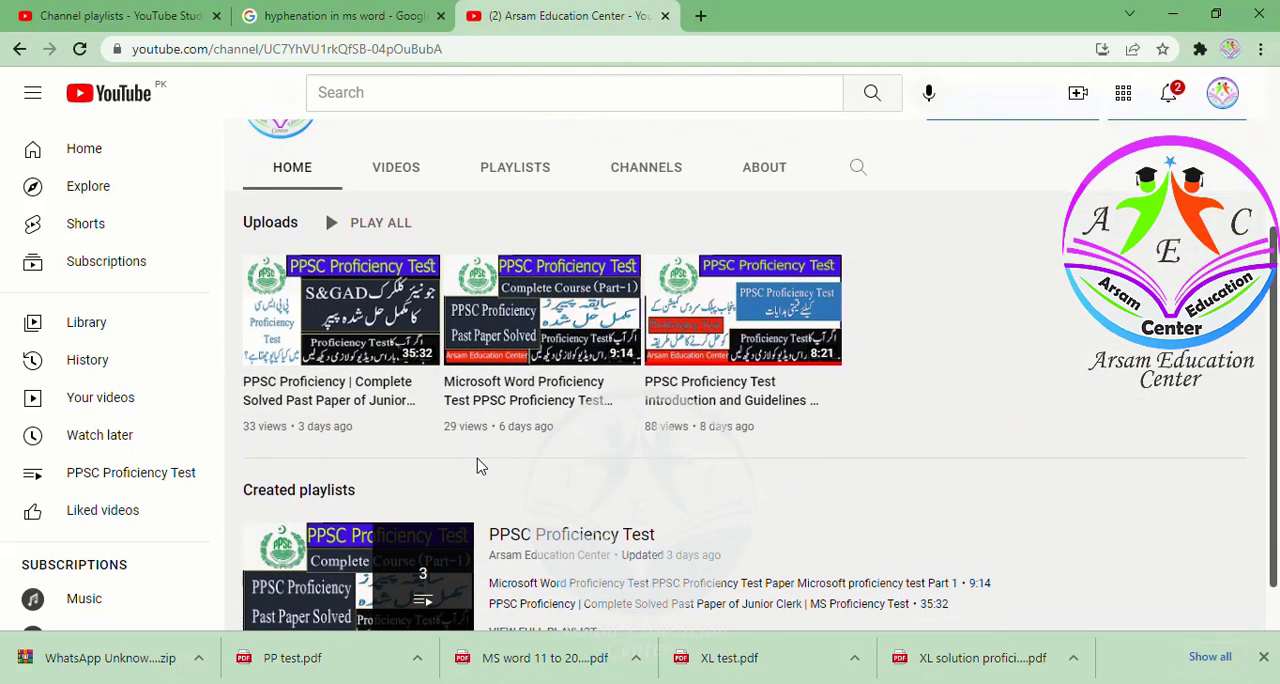